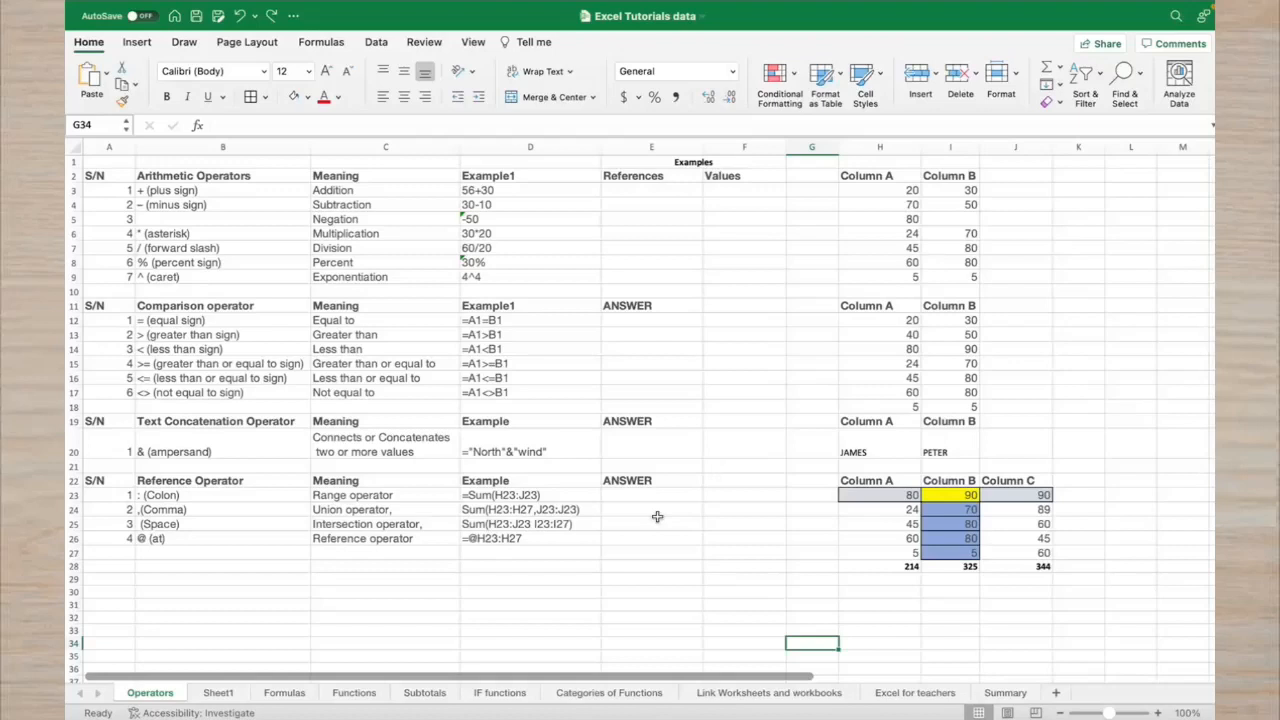
# Review the operator table's plus, equal sign, =A1=B1, ampersand and 56+30 addition entries
pyautogui.click(232, 189)
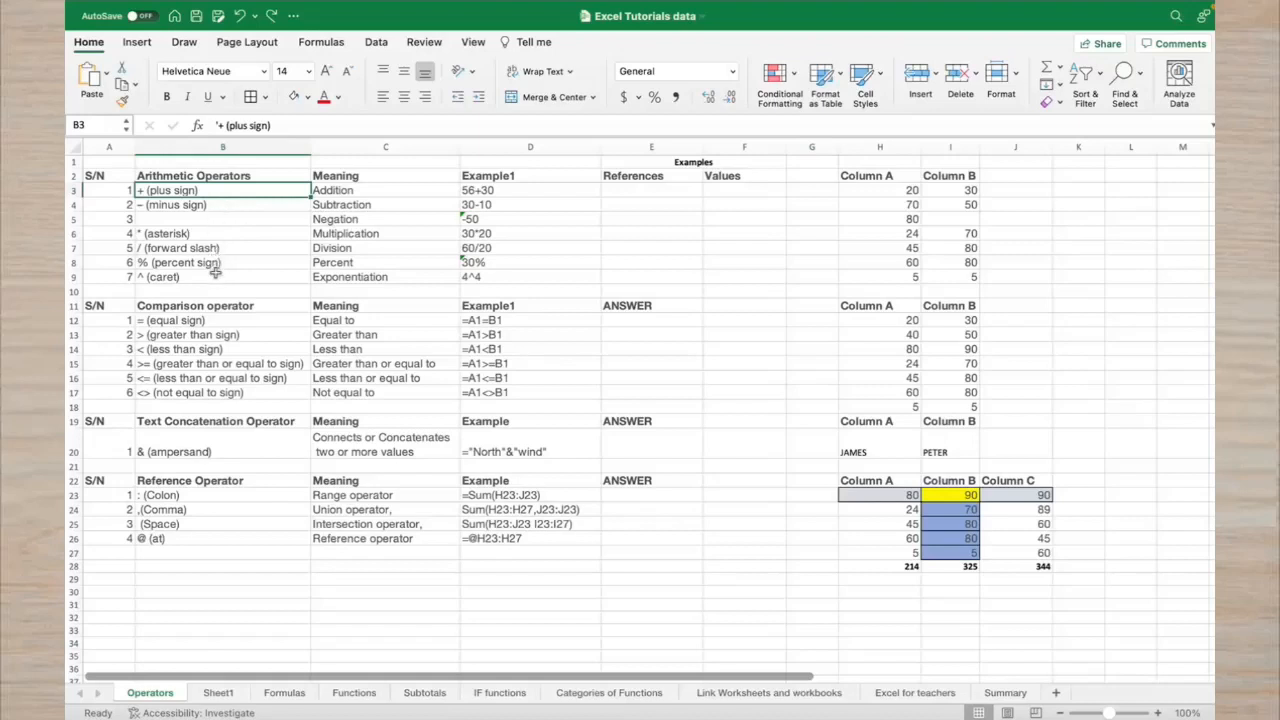
pyautogui.click(230, 315)
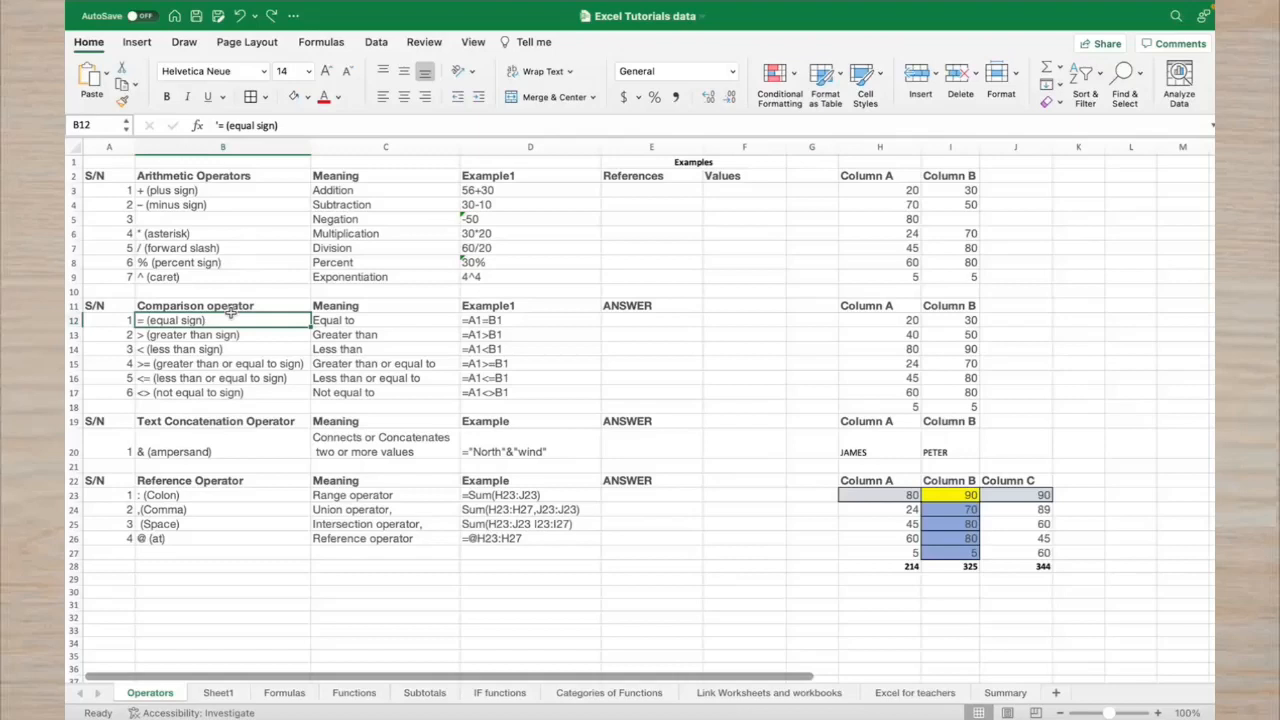
pyautogui.click(494, 320)
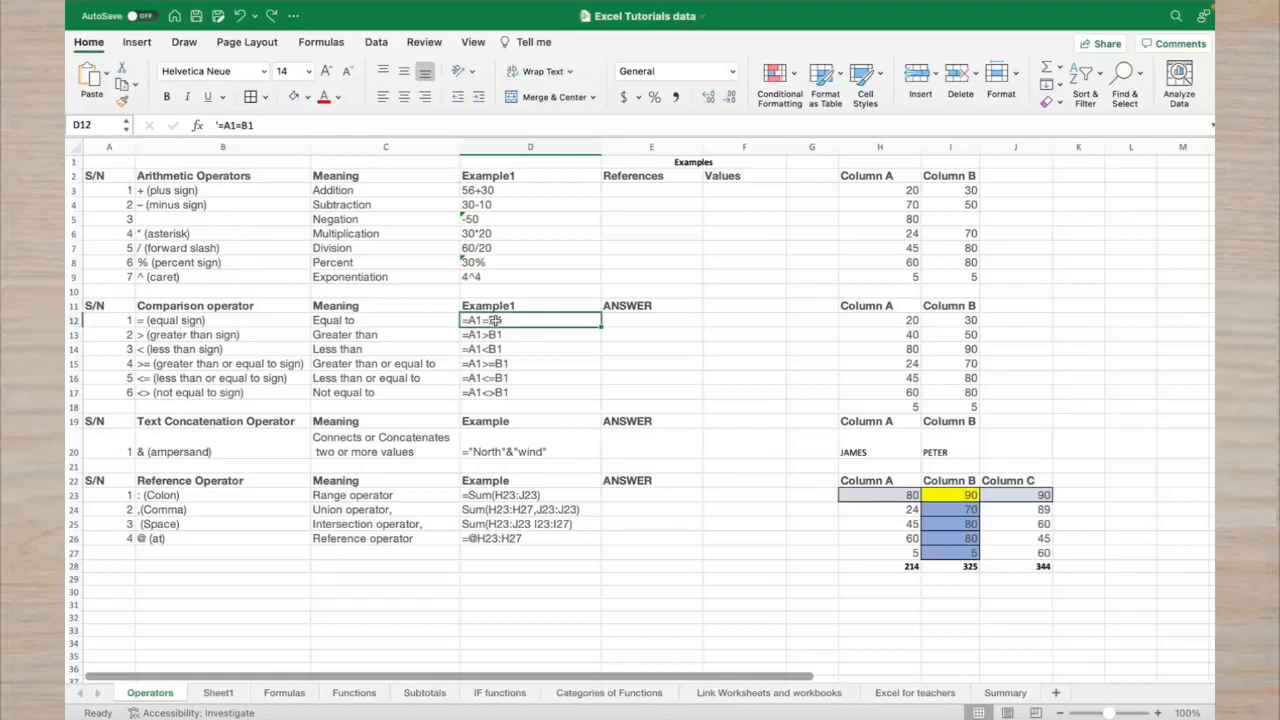
pyautogui.click(267, 431)
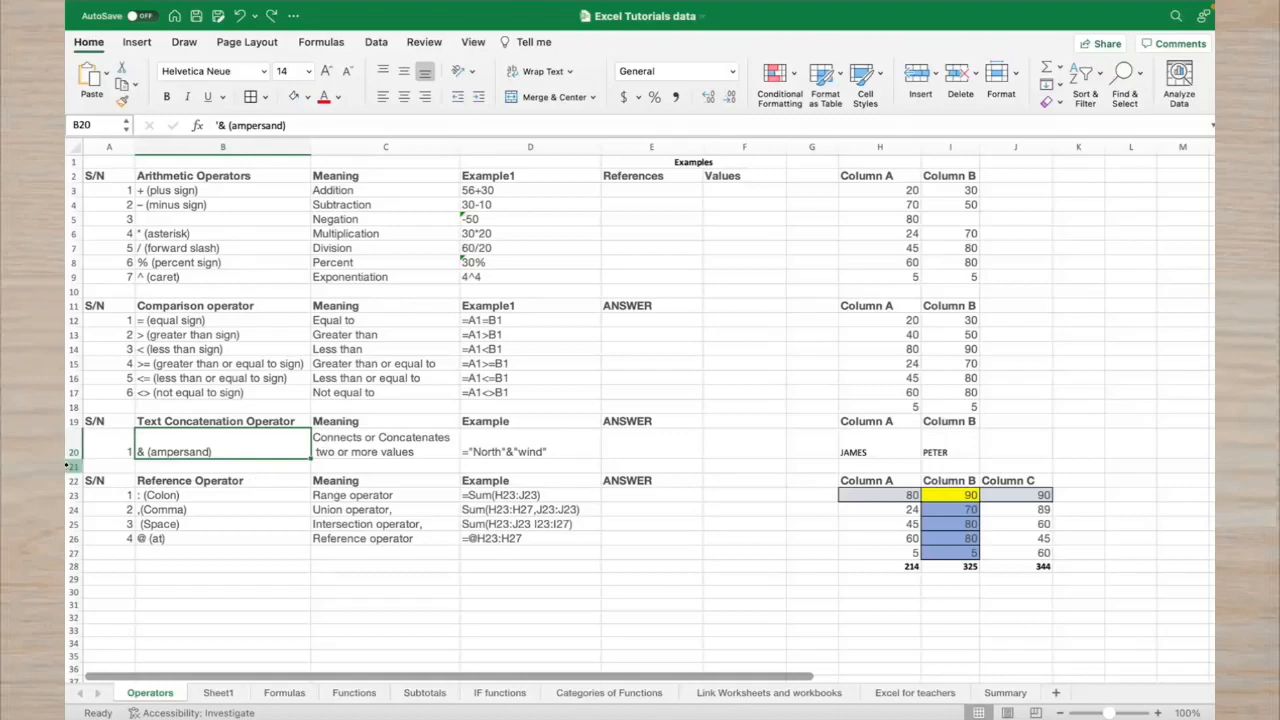
pyautogui.click(264, 192)
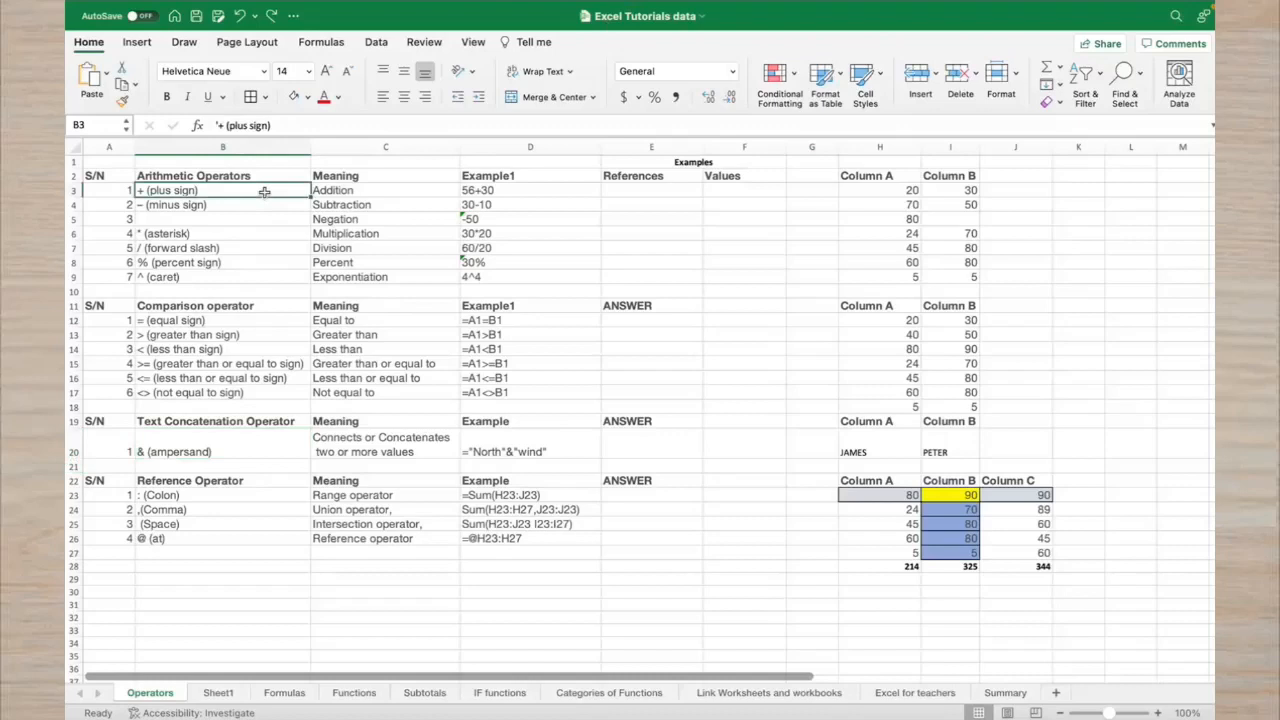
pyautogui.click(349, 192)
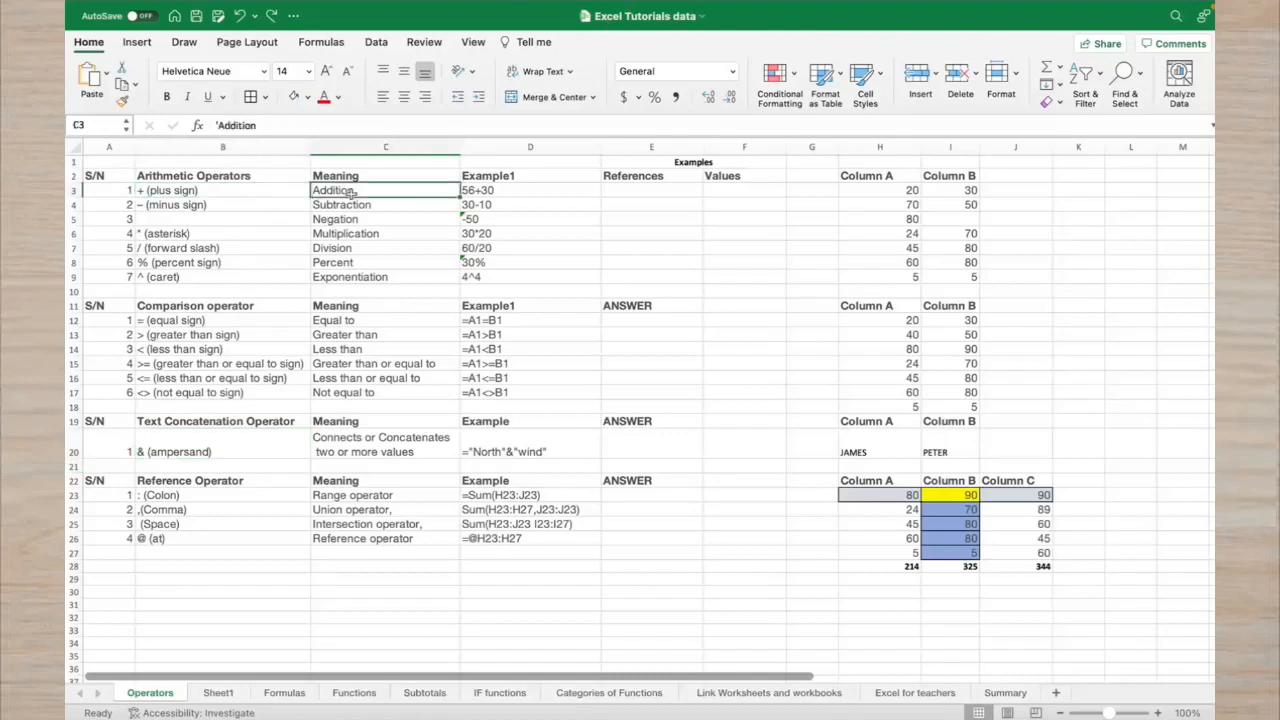
pyautogui.click(475, 192)
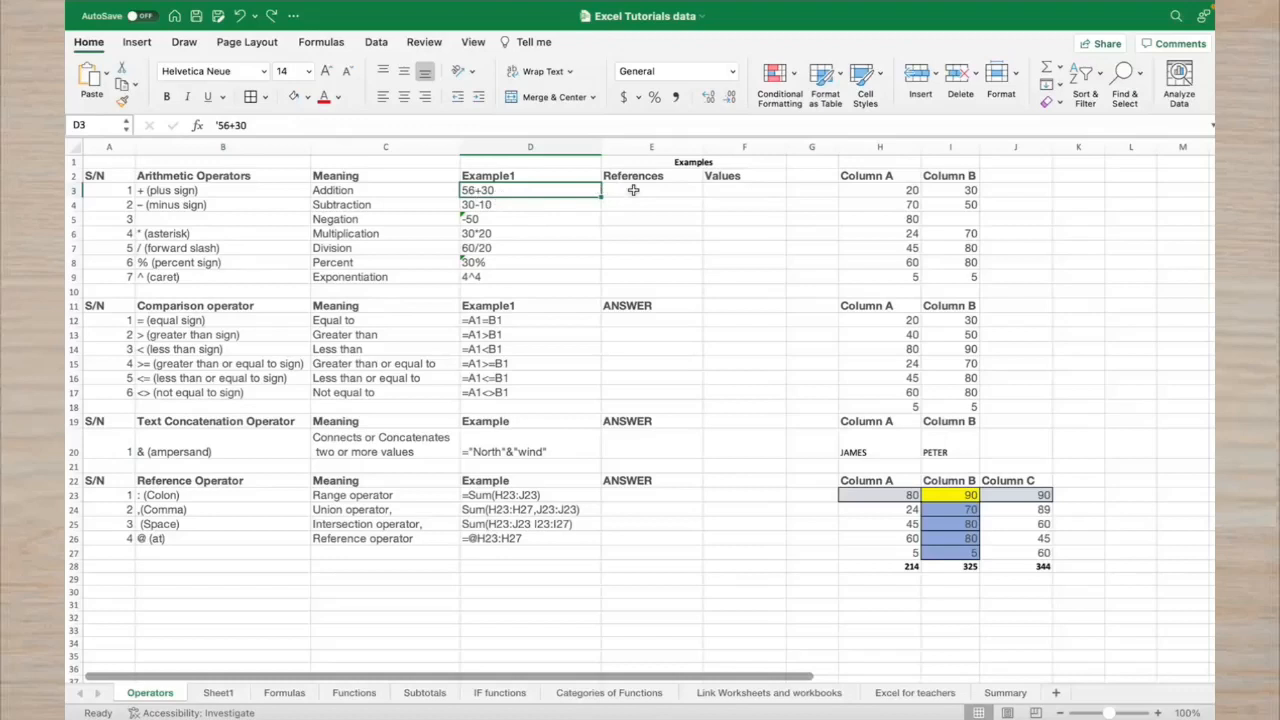
# Enter =20+30 in F3 under Values, returning 50
pyautogui.click(723, 193)
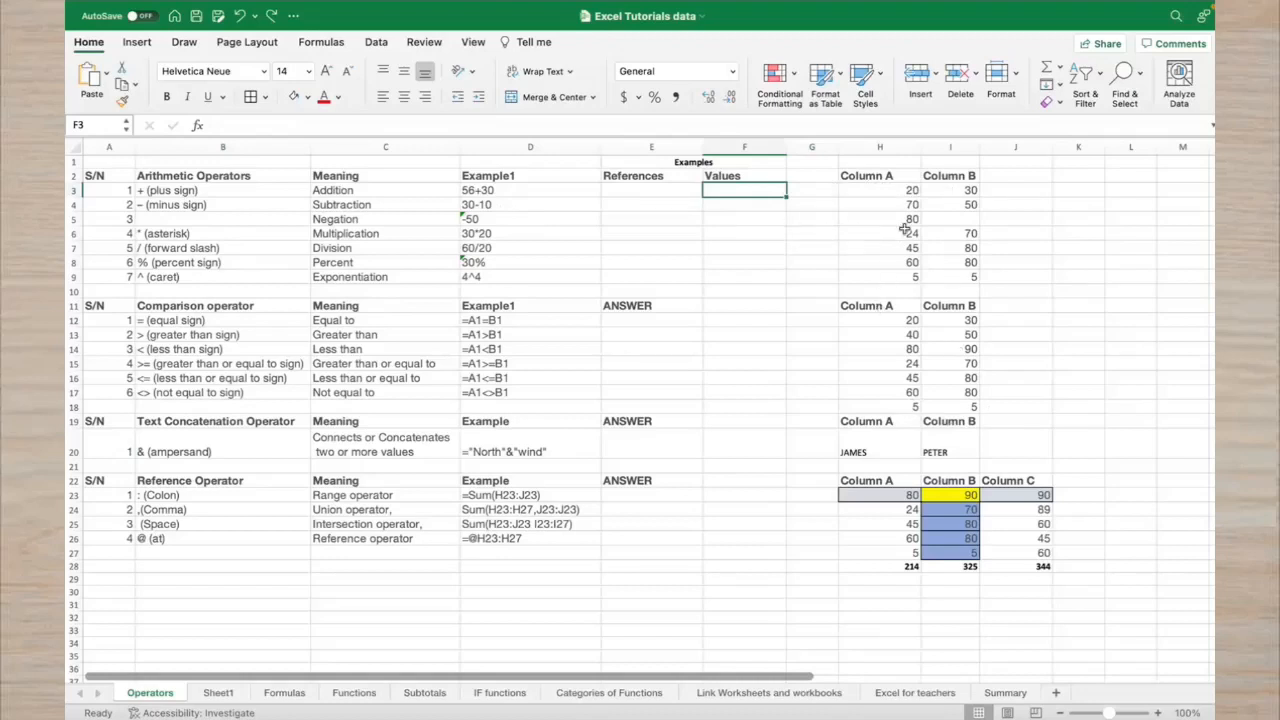
pyautogui.write('=')
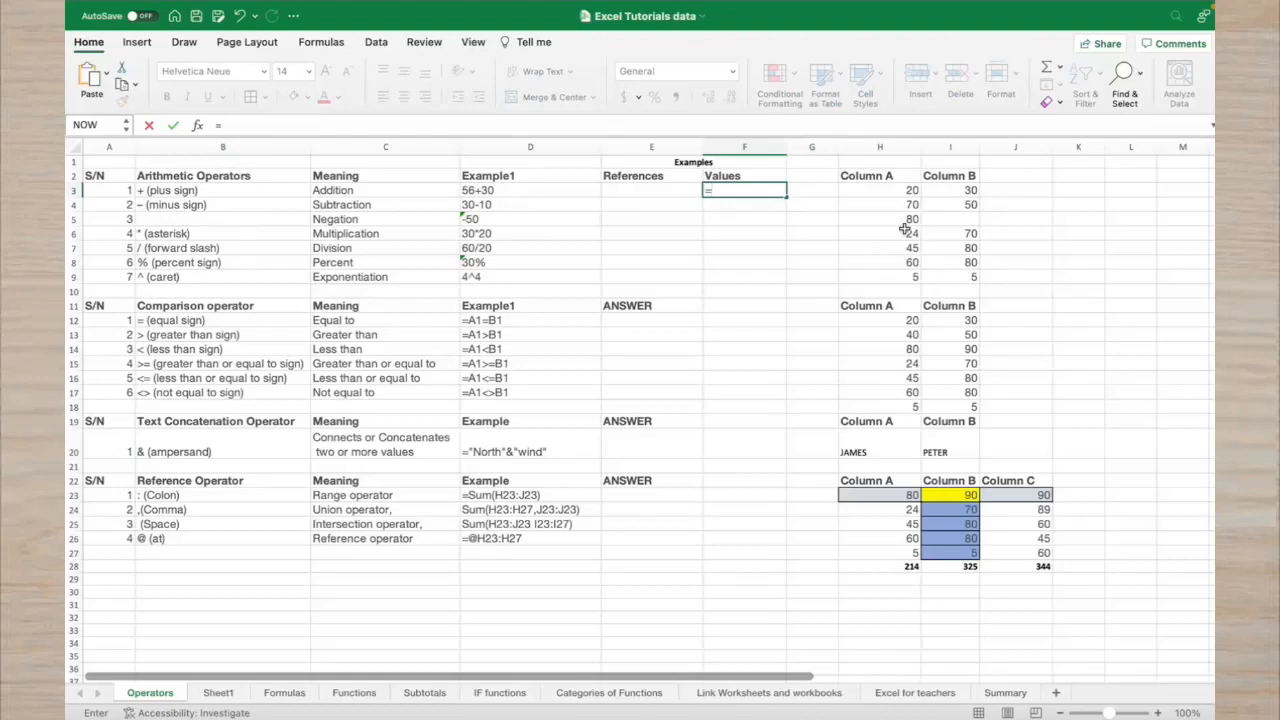
pyautogui.write('20+30')
pyautogui.press('Return')
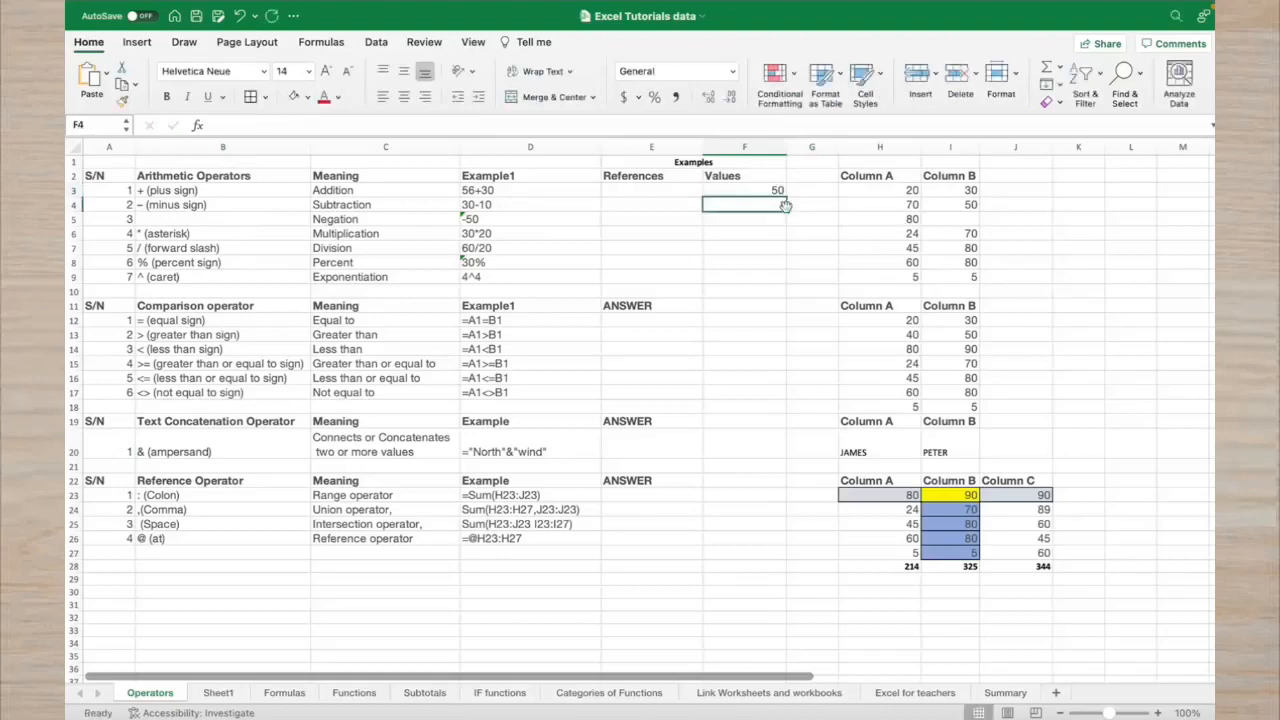
# Enter =H3+I3 in E3 under References
pyautogui.click(656, 193)
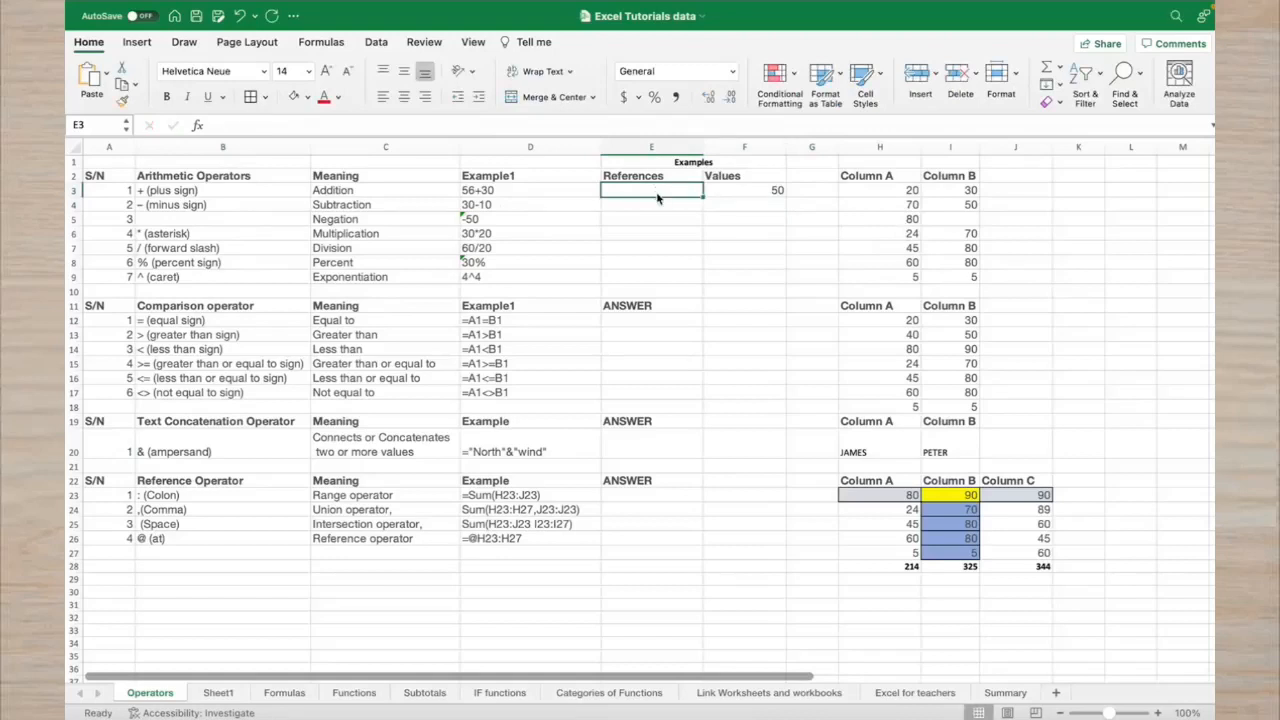
pyautogui.write('=')
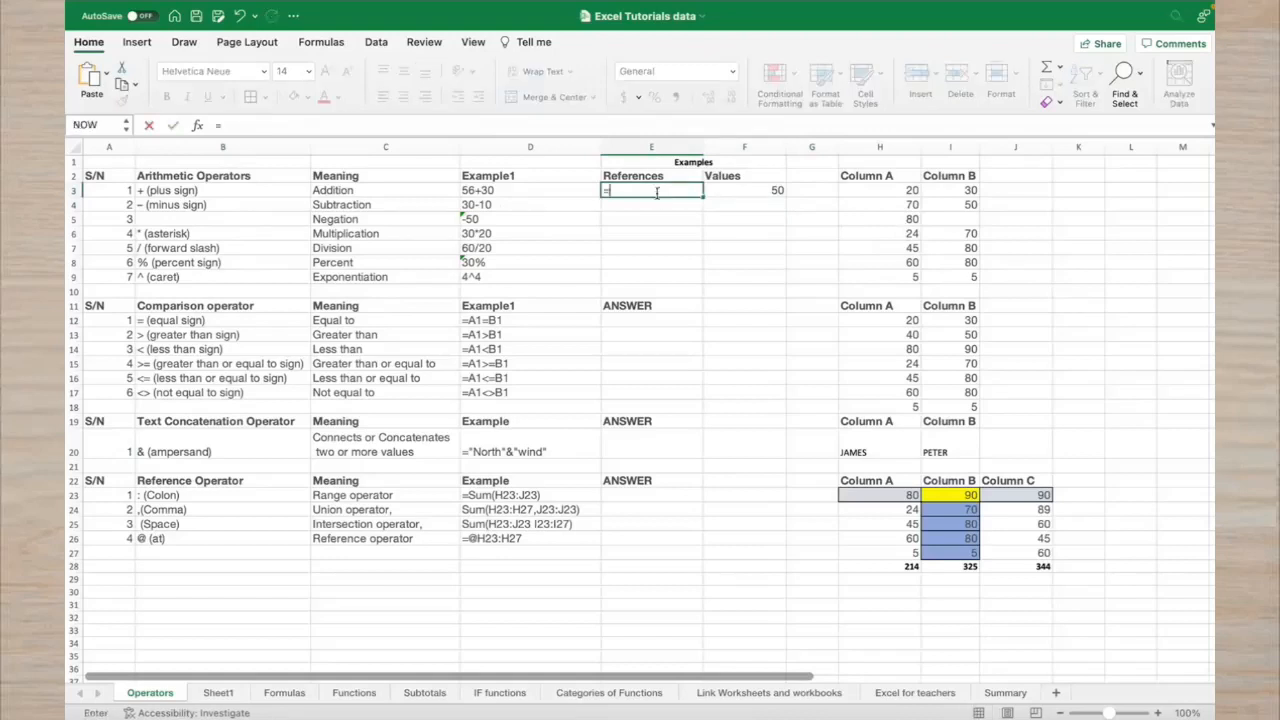
pyautogui.click(858, 190)
pyautogui.write('+')
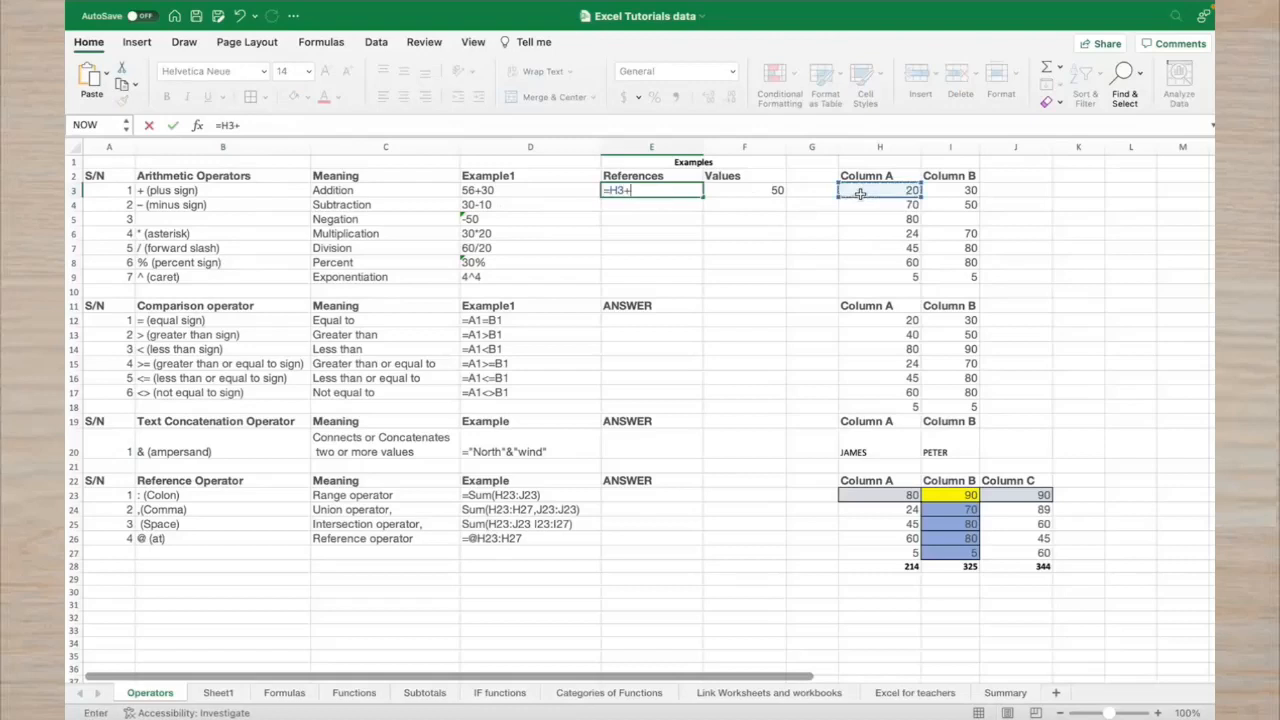
pyautogui.click(962, 190)
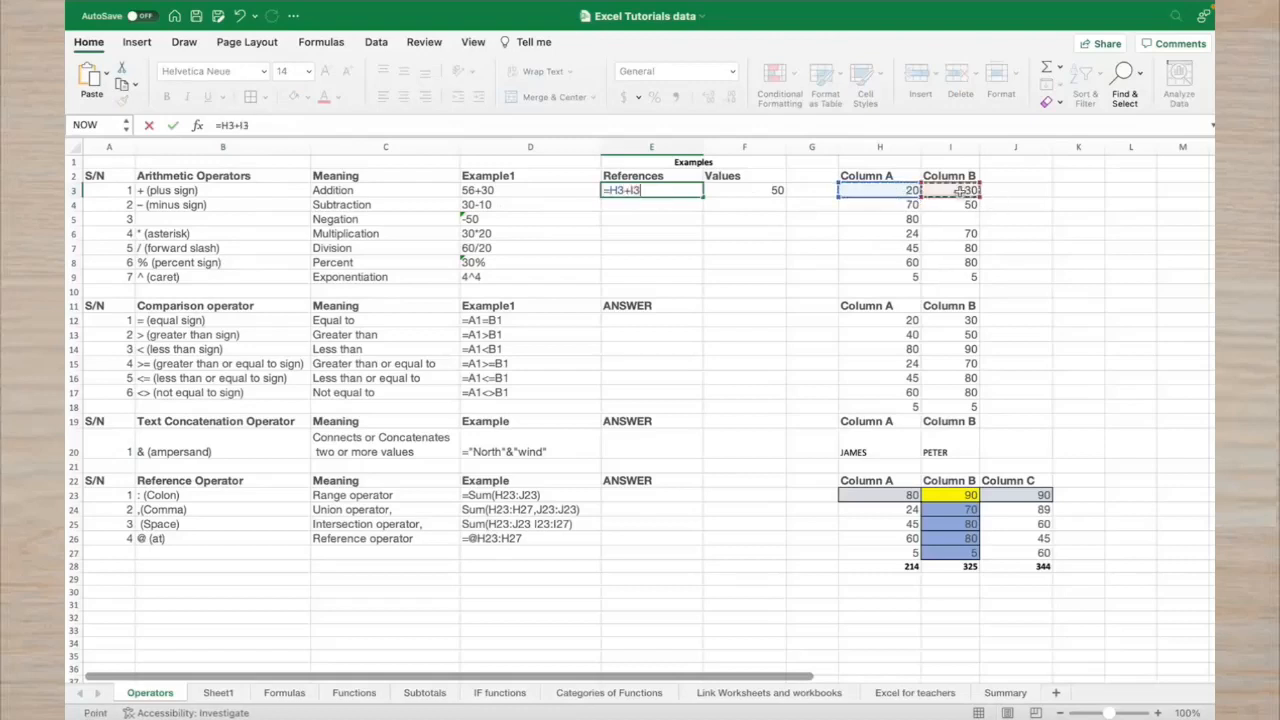
pyautogui.press('Return')
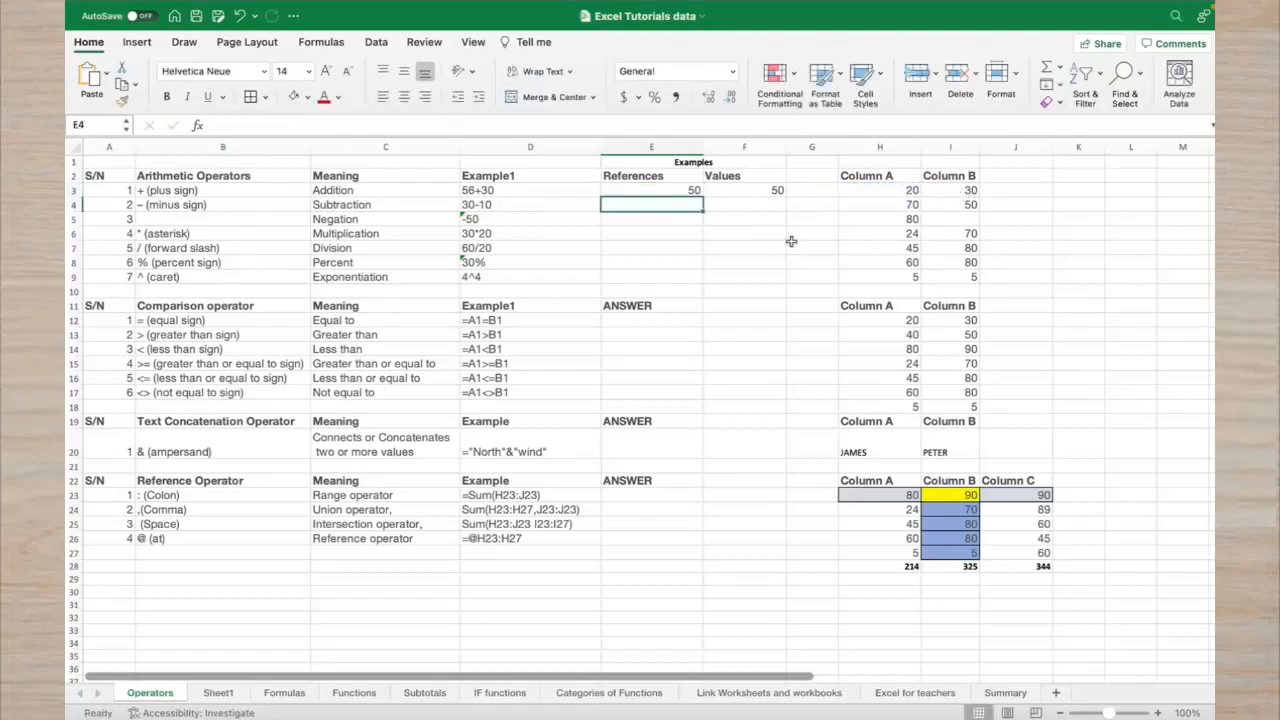
# Change H3 to 80 so E3 updates to 110, then recheck both formulas
pyautogui.click(903, 189)
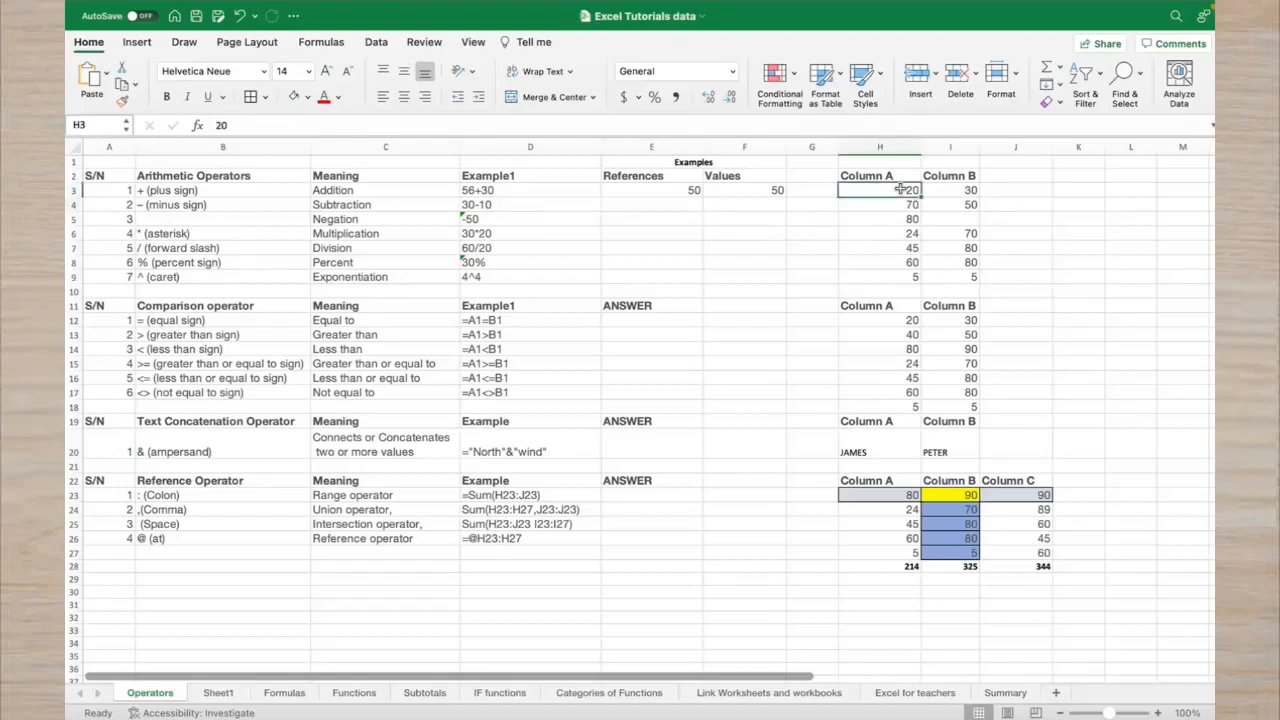
pyautogui.write('80')
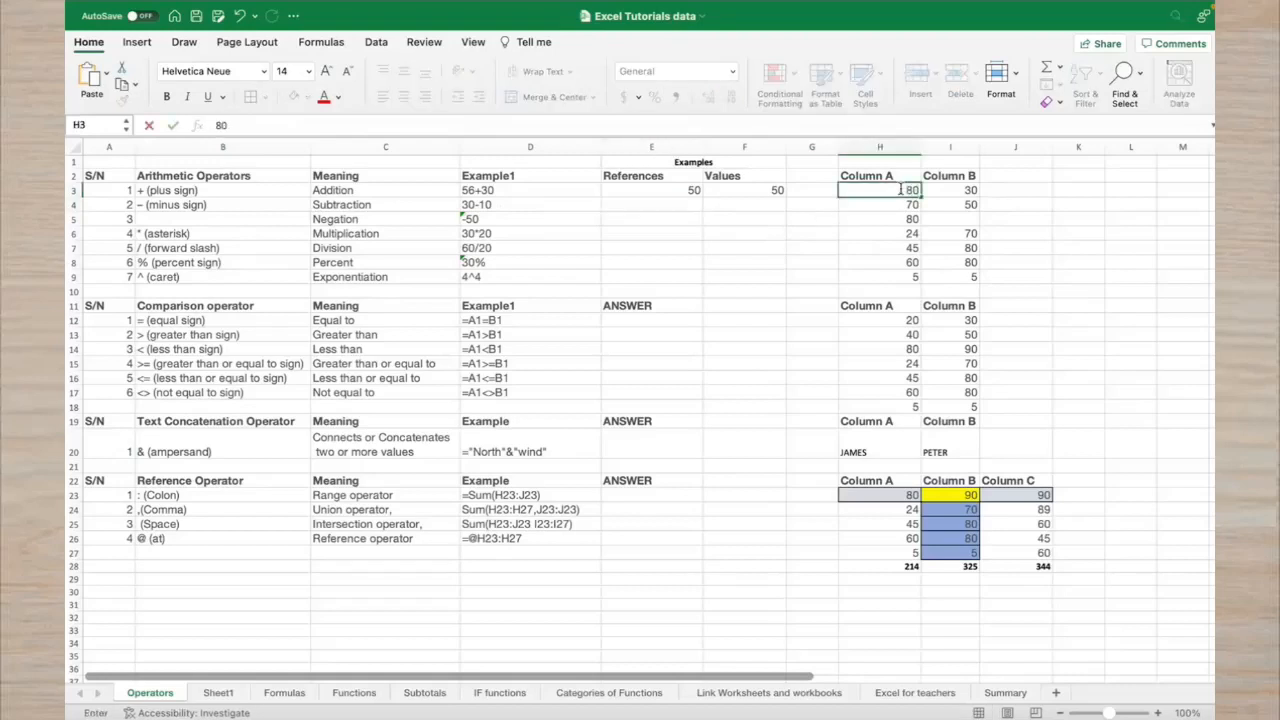
pyautogui.press('Return')
pyautogui.click(655, 191)
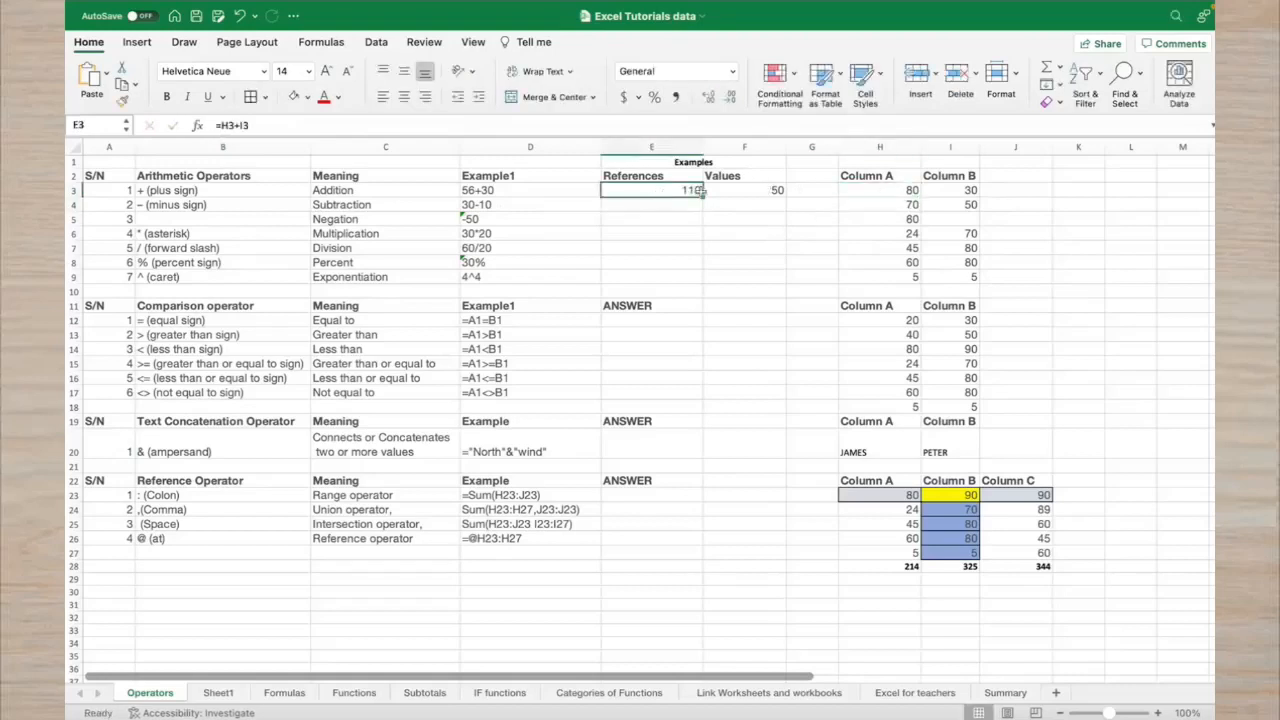
pyautogui.click(740, 189)
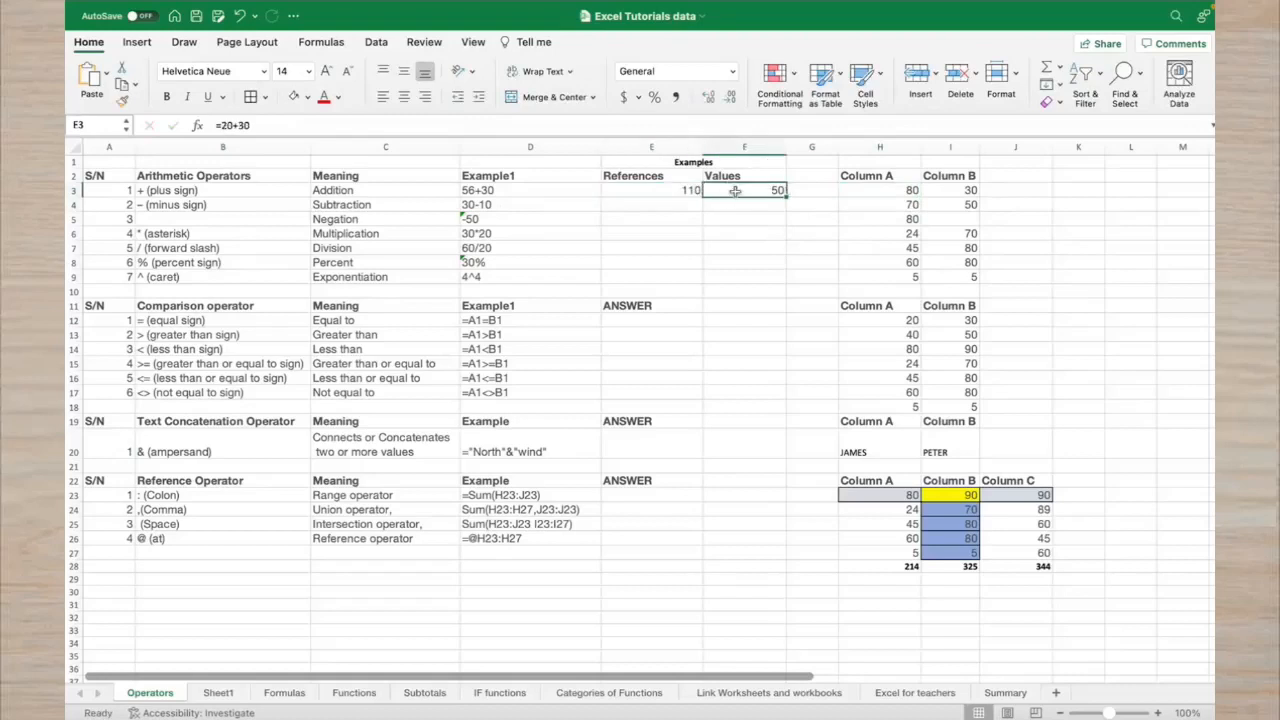
pyautogui.click(684, 207)
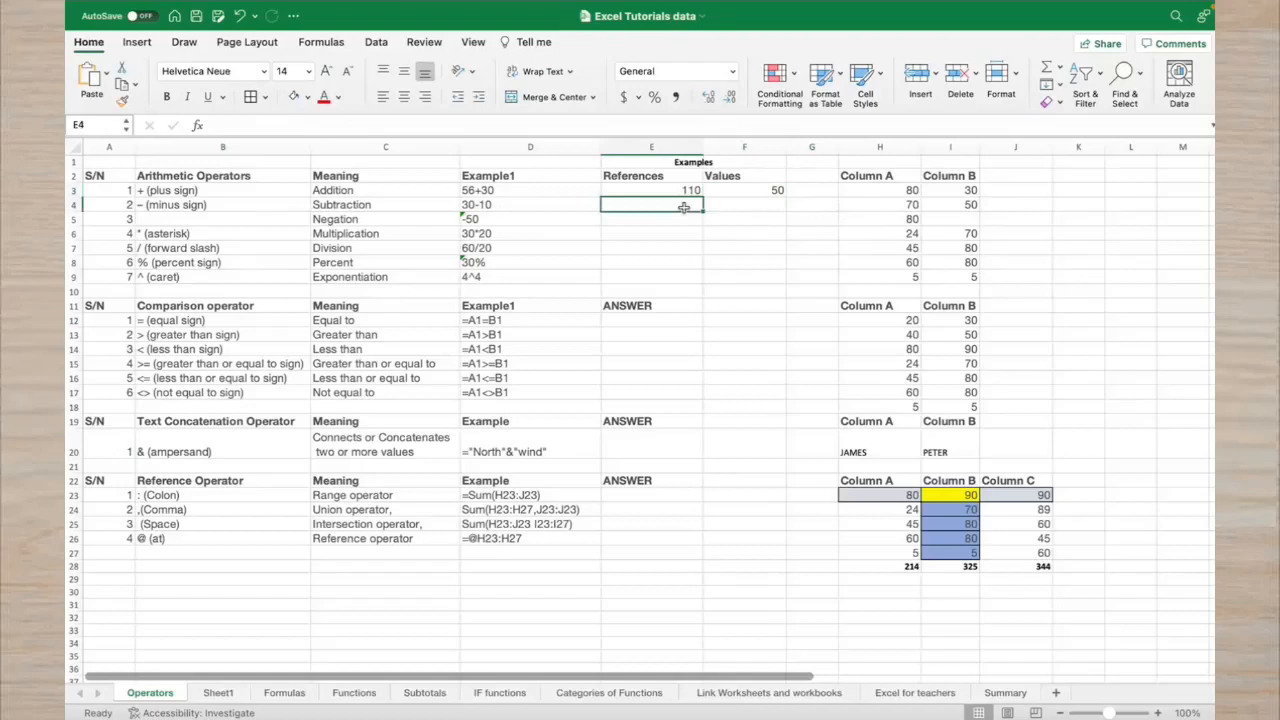
# Enter =70-50 in F4 under Values, returning 20
pyautogui.click(726, 209)
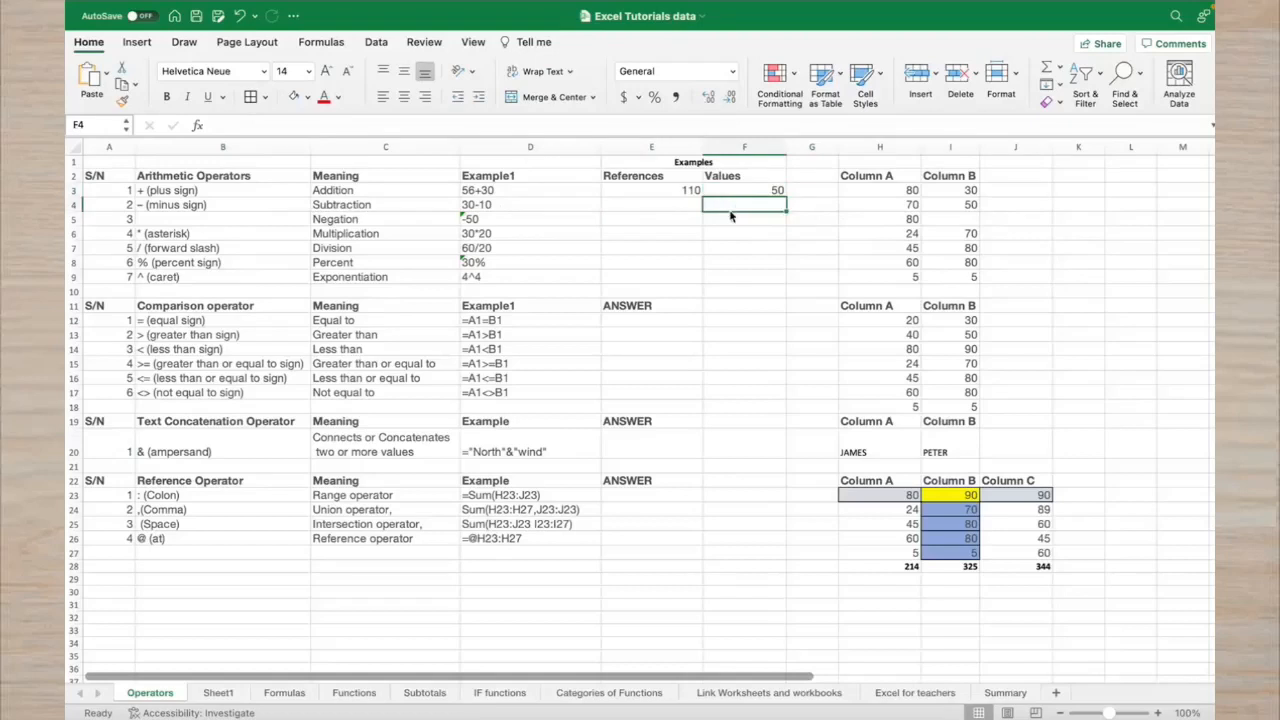
pyautogui.write('=70')
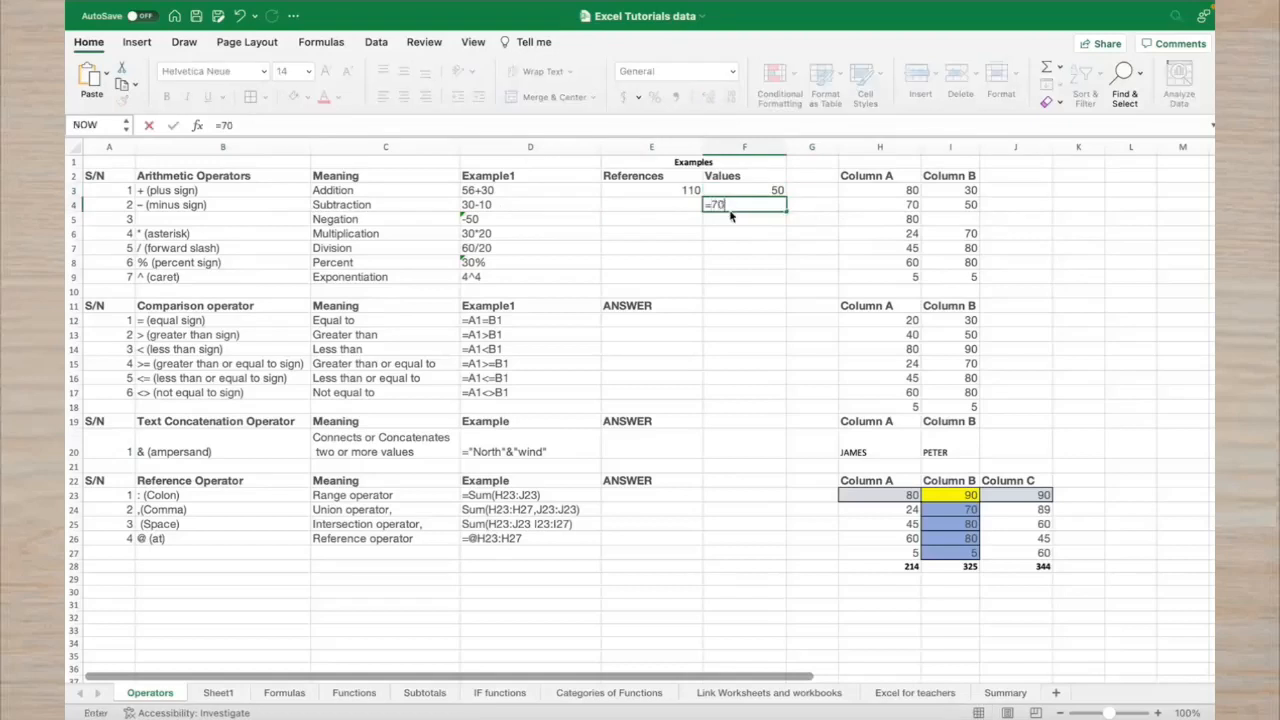
pyautogui.write('-50')
pyautogui.press('Return')
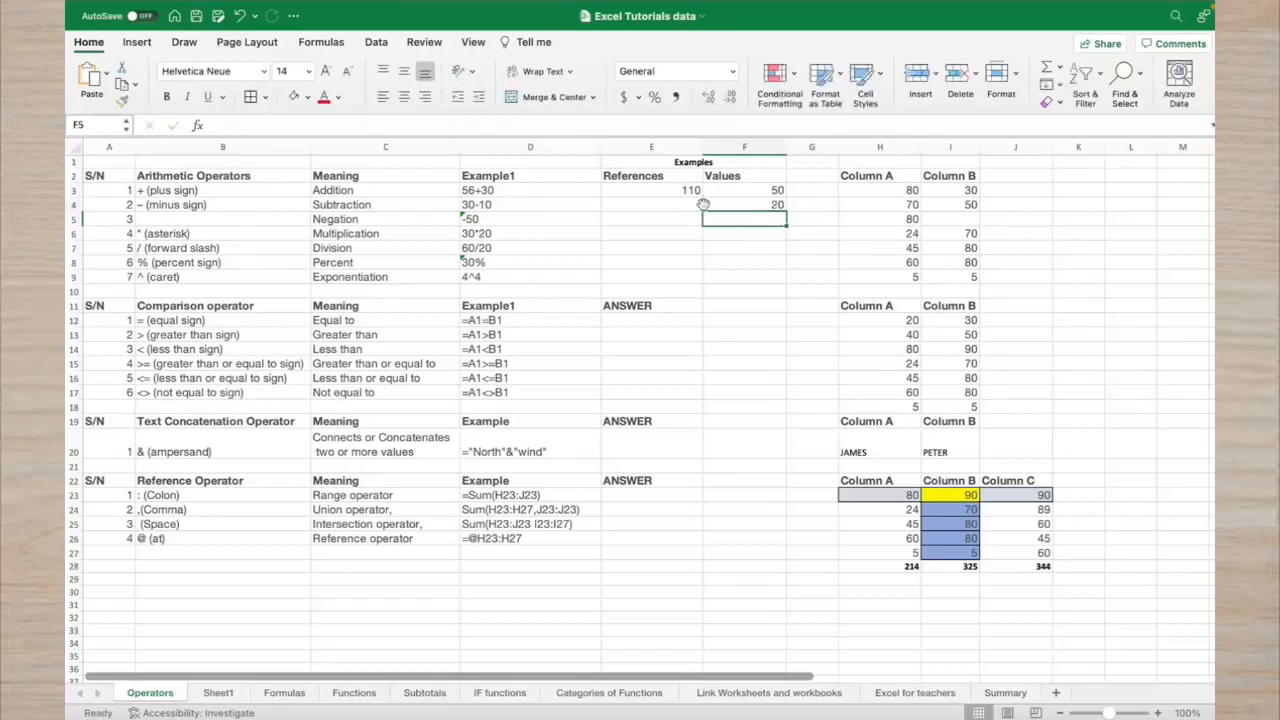
# Enter =H4-I4 in E4 under References, also returning 20
pyautogui.click(677, 203)
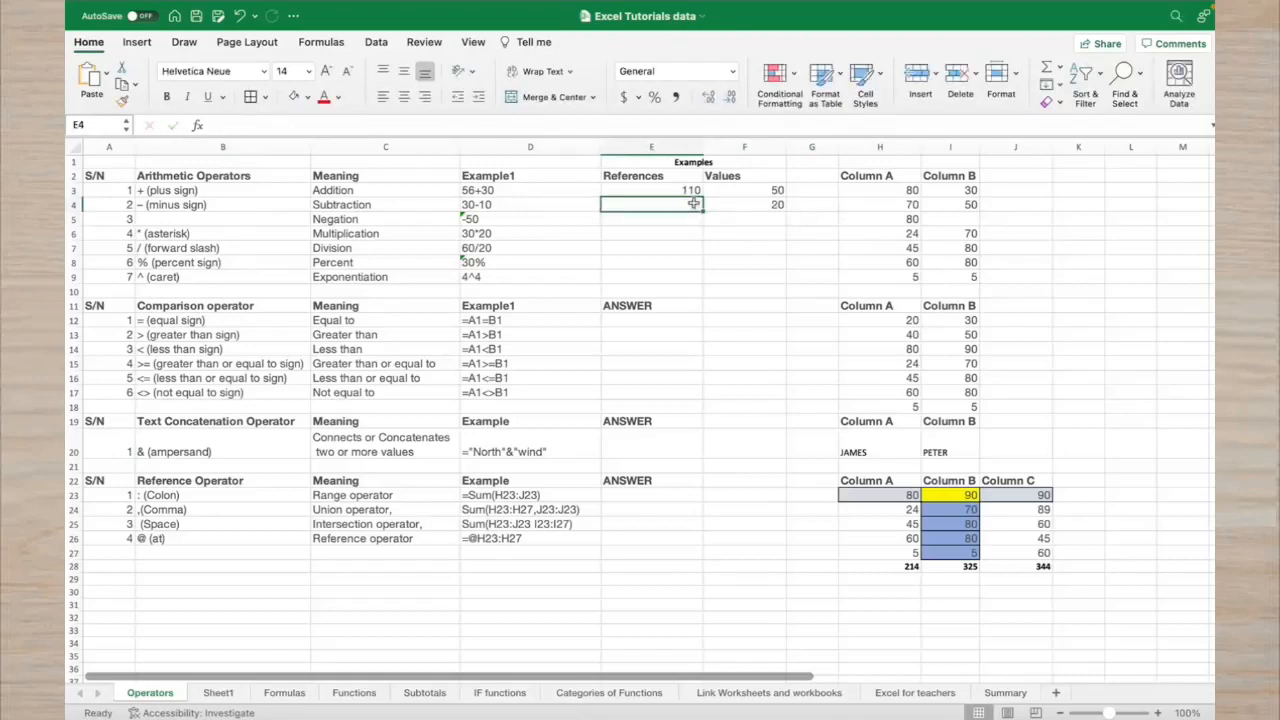
pyautogui.write('=')
pyautogui.click(851, 205)
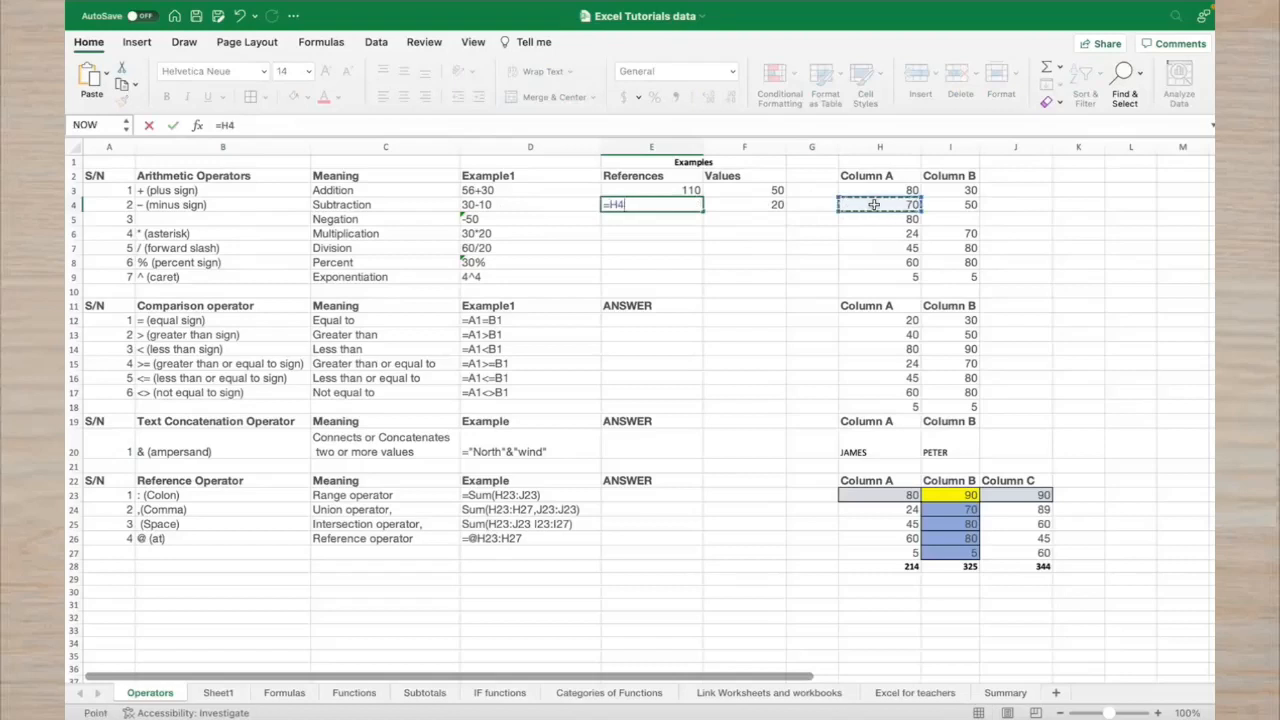
pyautogui.write('-')
pyautogui.click(942, 205)
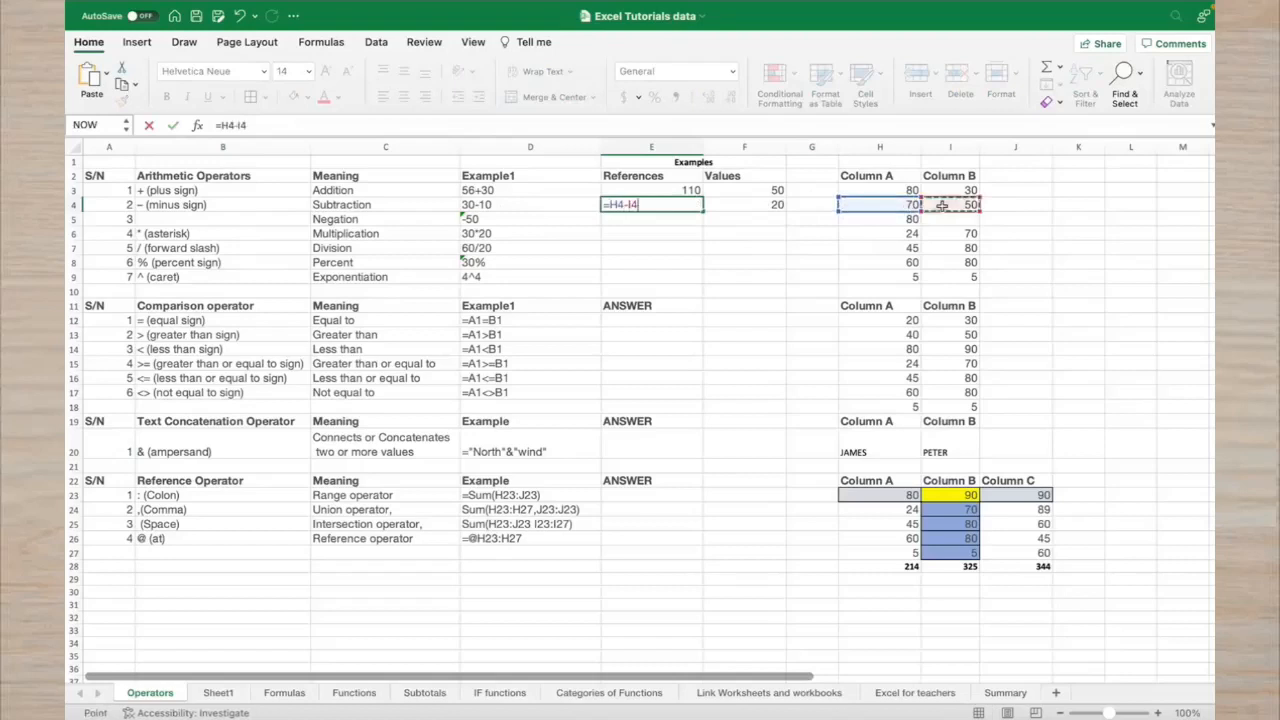
pyautogui.press('Return')
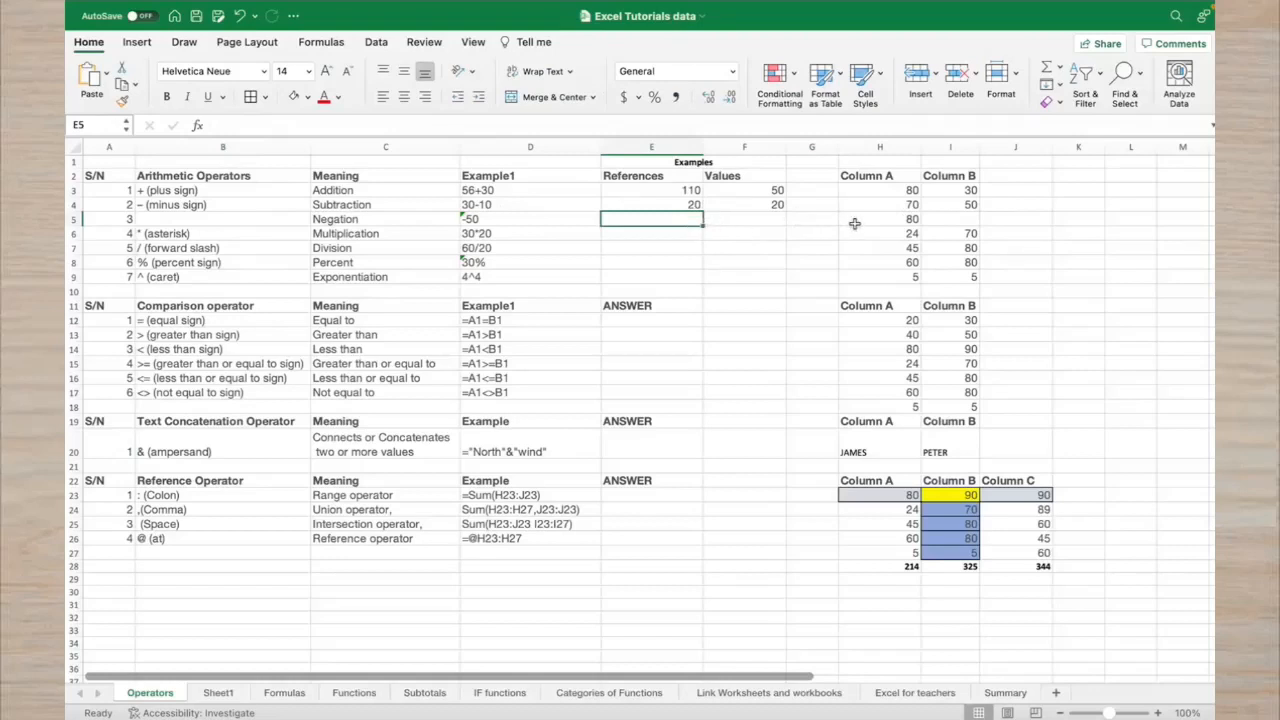
# Enter -70 in F5 under Values
pyautogui.click(767, 215)
pyautogui.write('-')
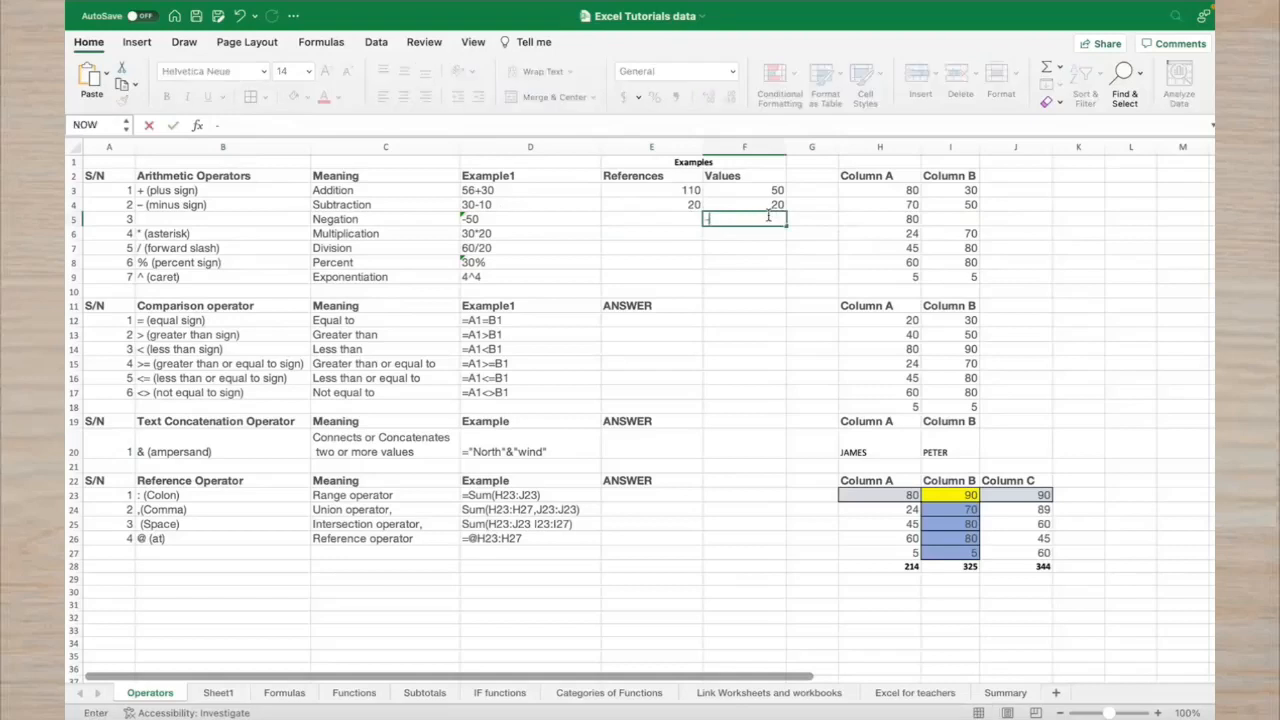
pyautogui.write('70')
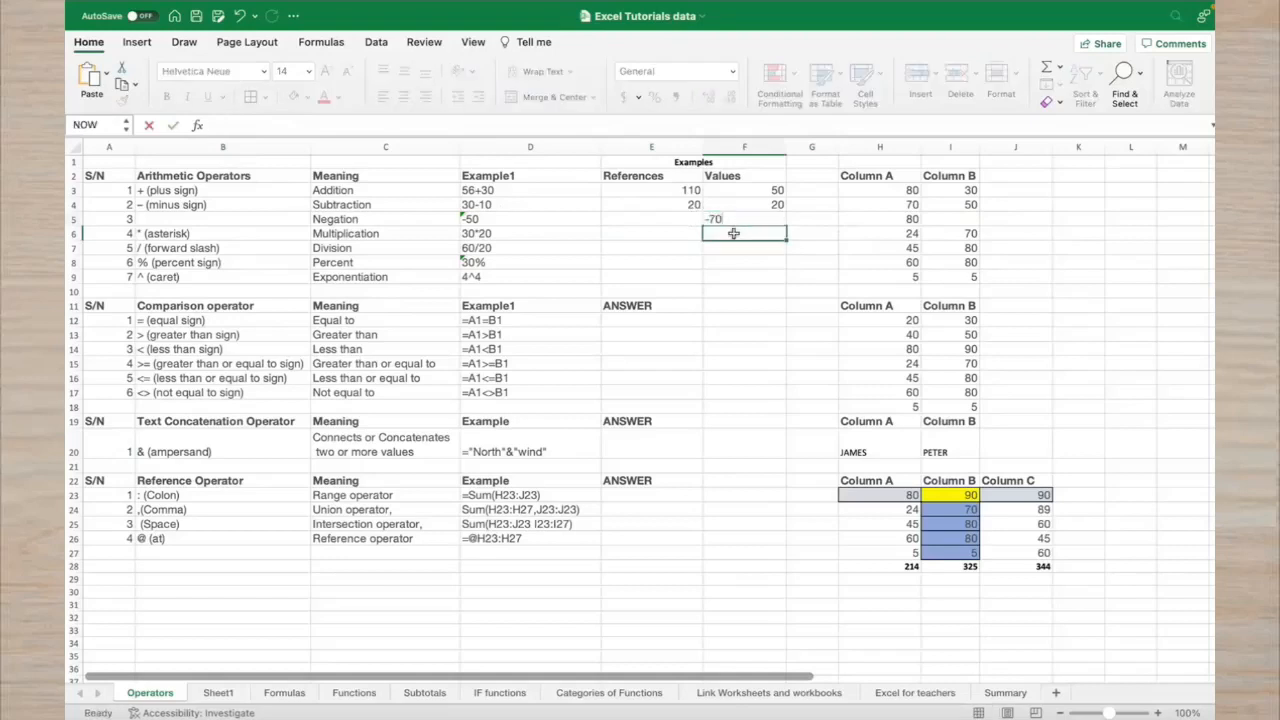
pyautogui.press('Return')
# Enter the negation of H5 in E5, showing -80
pyautogui.click(687, 219)
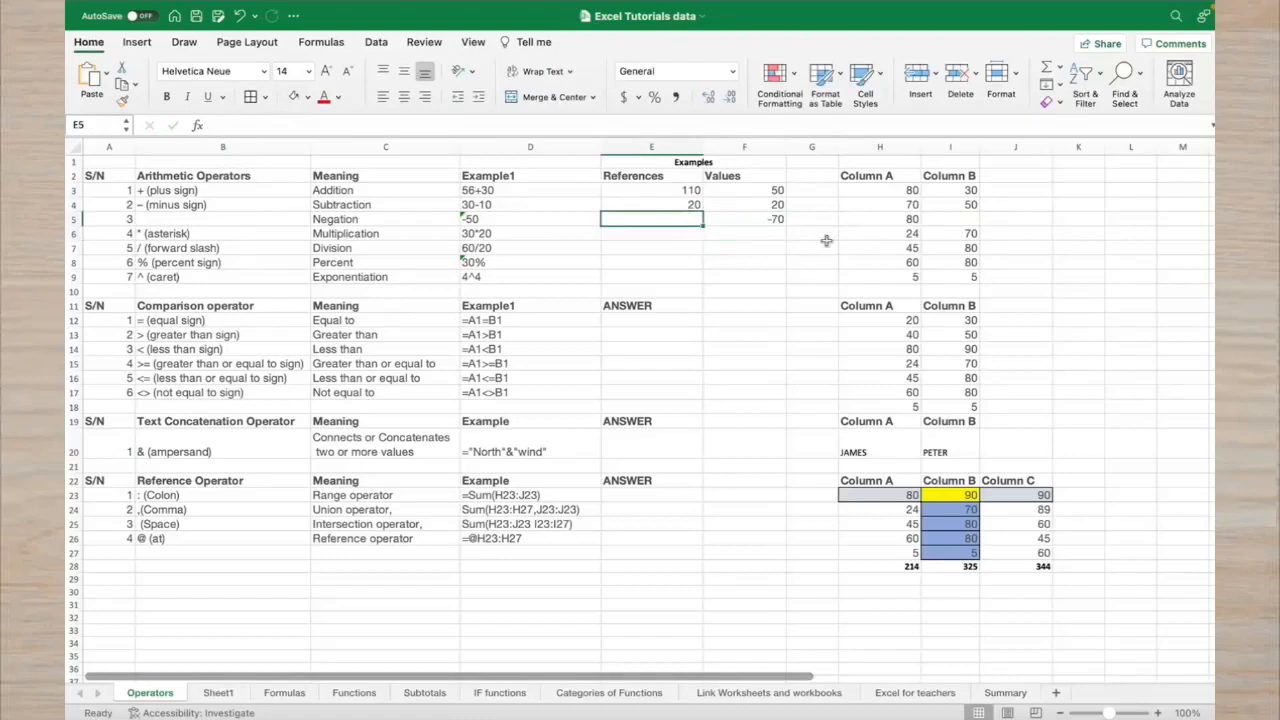
pyautogui.write('-')
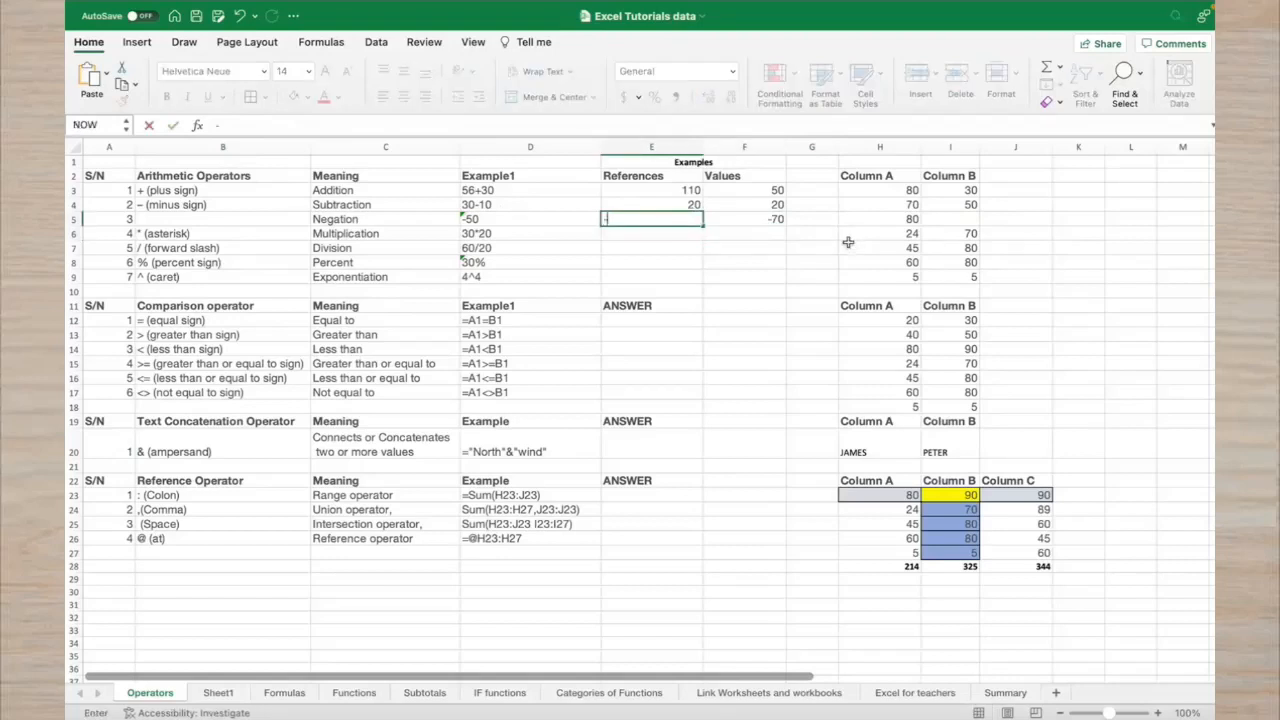
pyautogui.write('=')
pyautogui.click(910, 220)
pyautogui.press('Return')
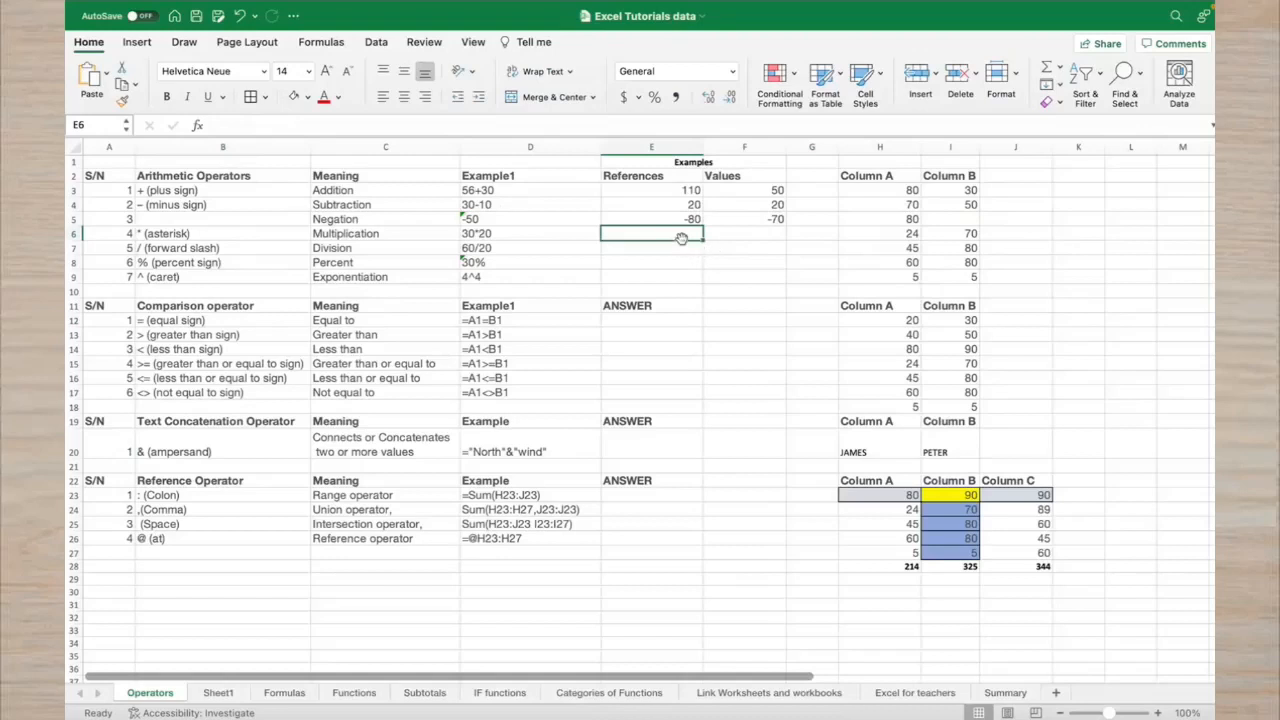
# Enter =H6*I6 in E6 after clearing a stray character
pyautogui.write('x')
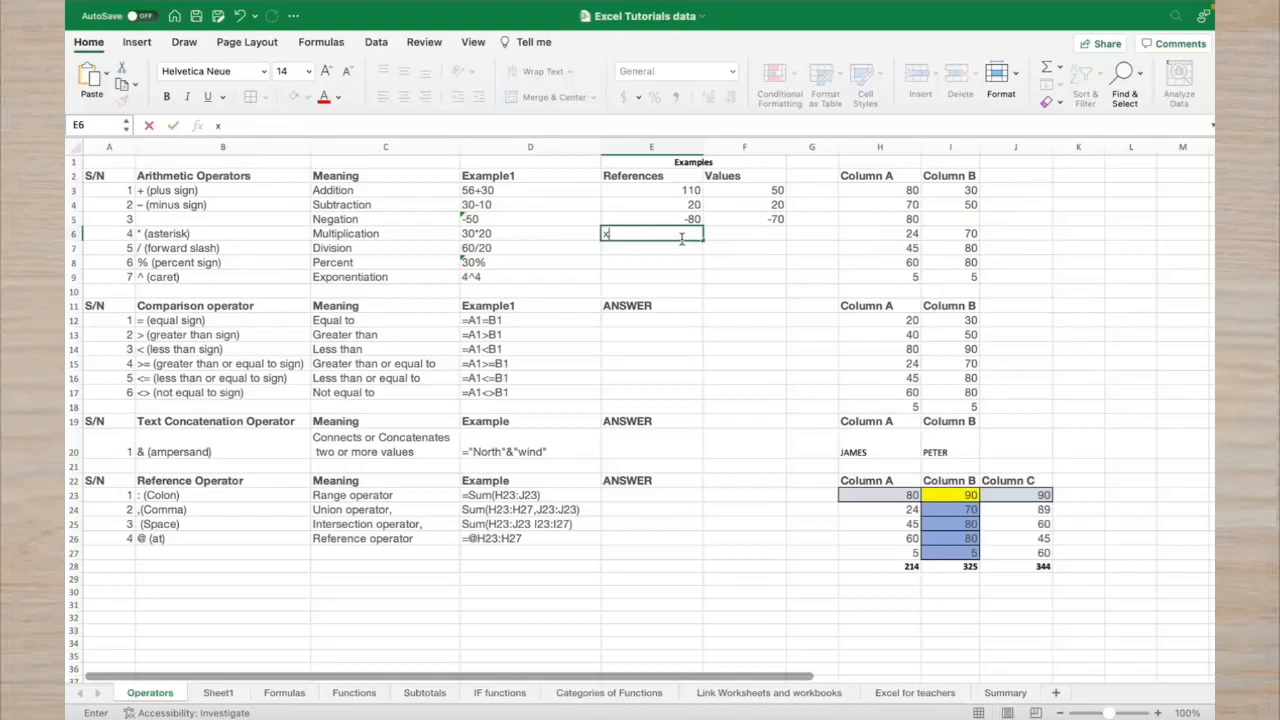
pyautogui.press('BackSpace')
pyautogui.write('=')
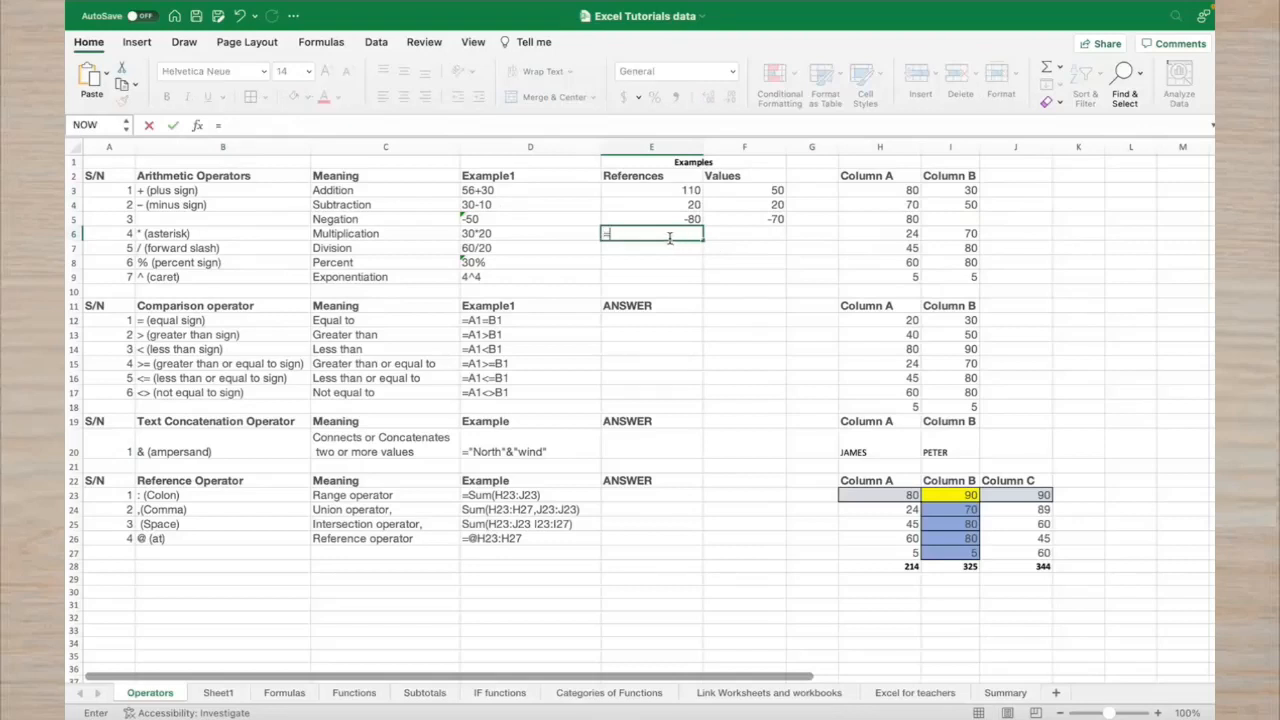
pyautogui.click(868, 235)
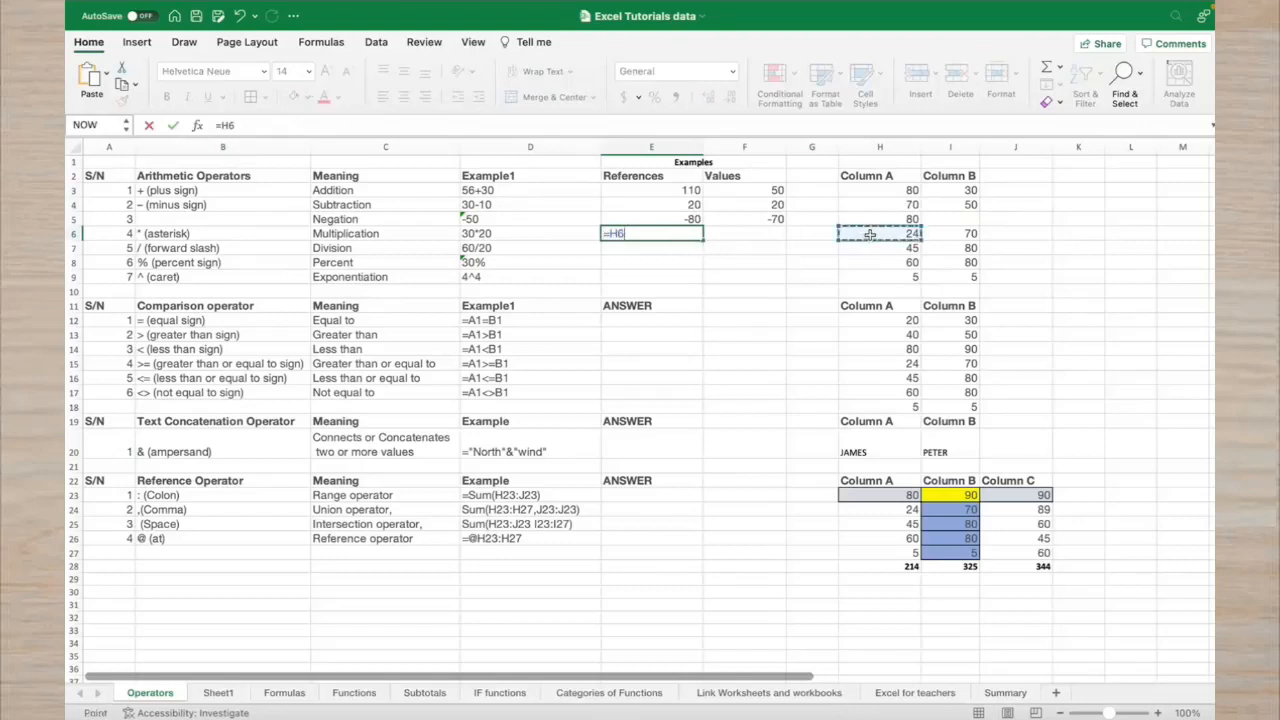
pyautogui.write('*')
pyautogui.click(948, 234)
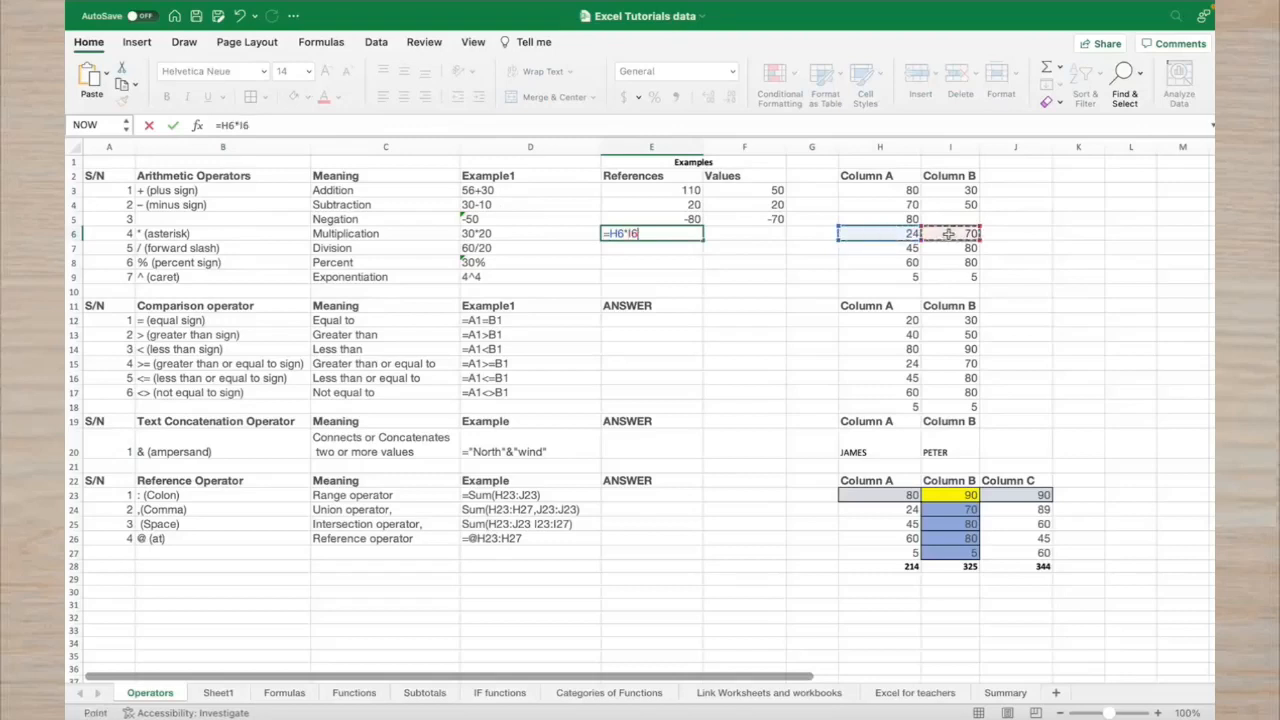
pyautogui.press('Return')
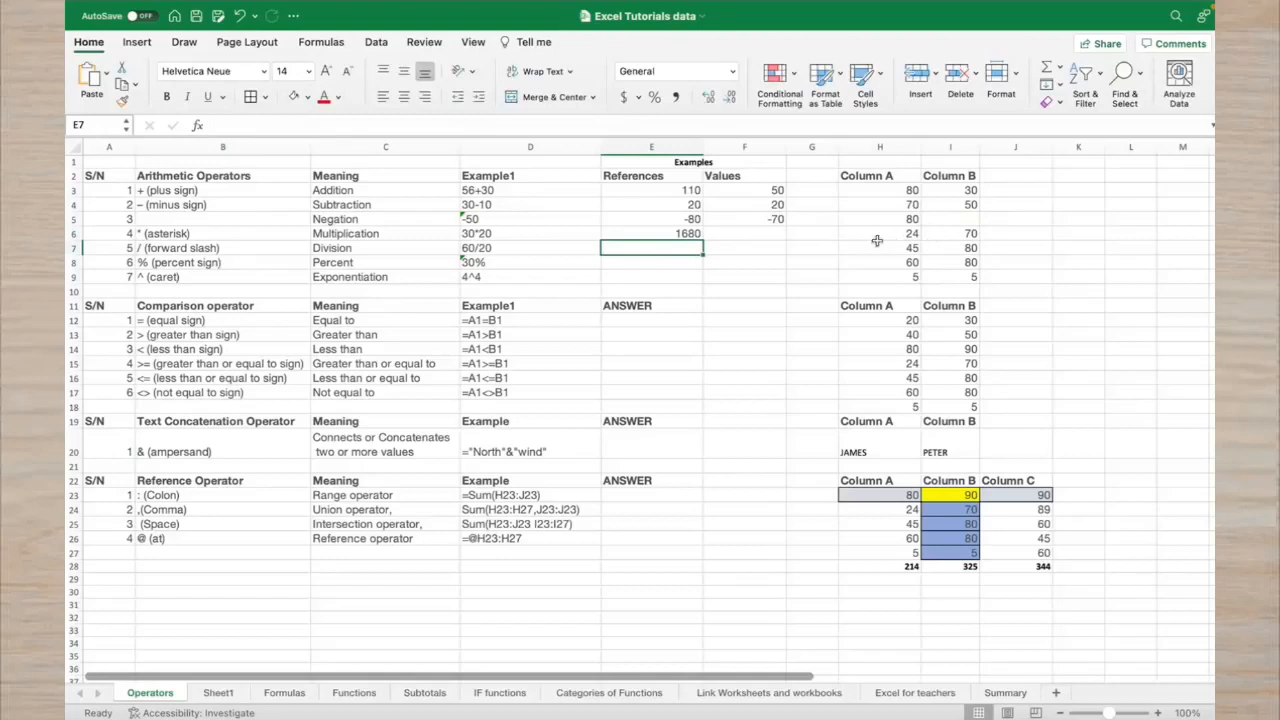
pyautogui.click(678, 236)
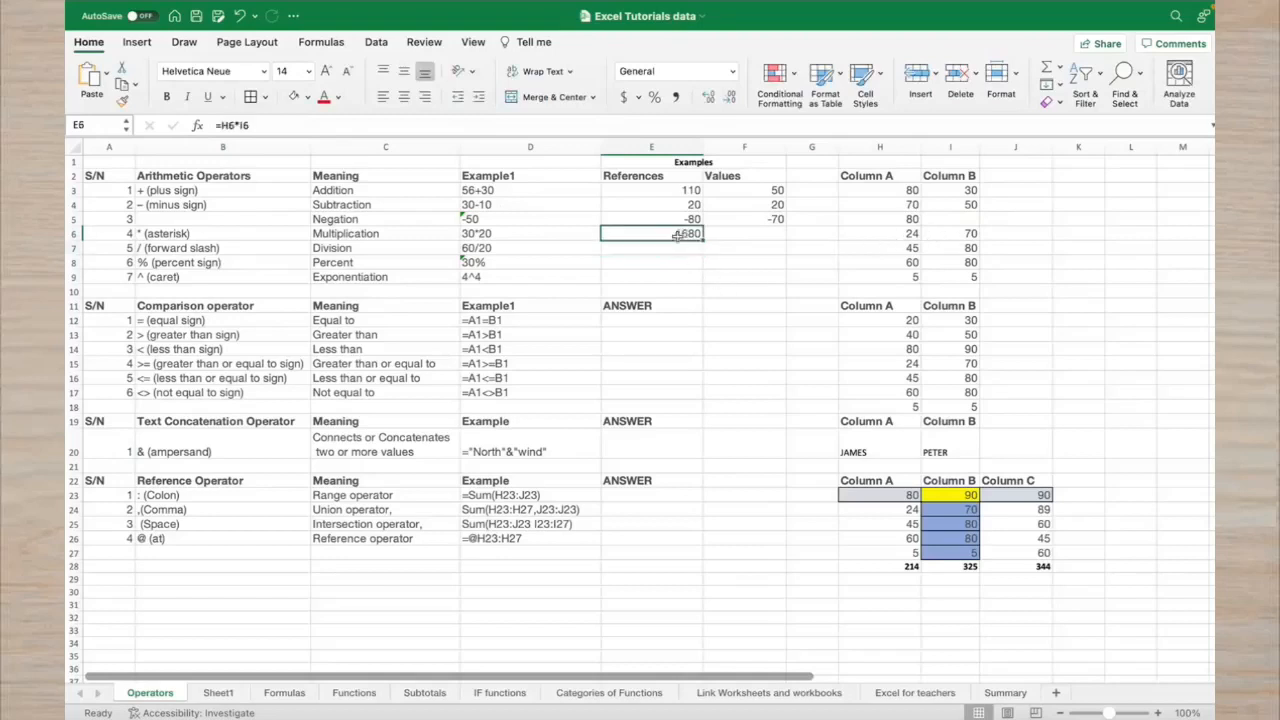
# Enter the same =H6*I6 multiplication in F6
pyautogui.click(772, 236)
pyautogui.write('=')
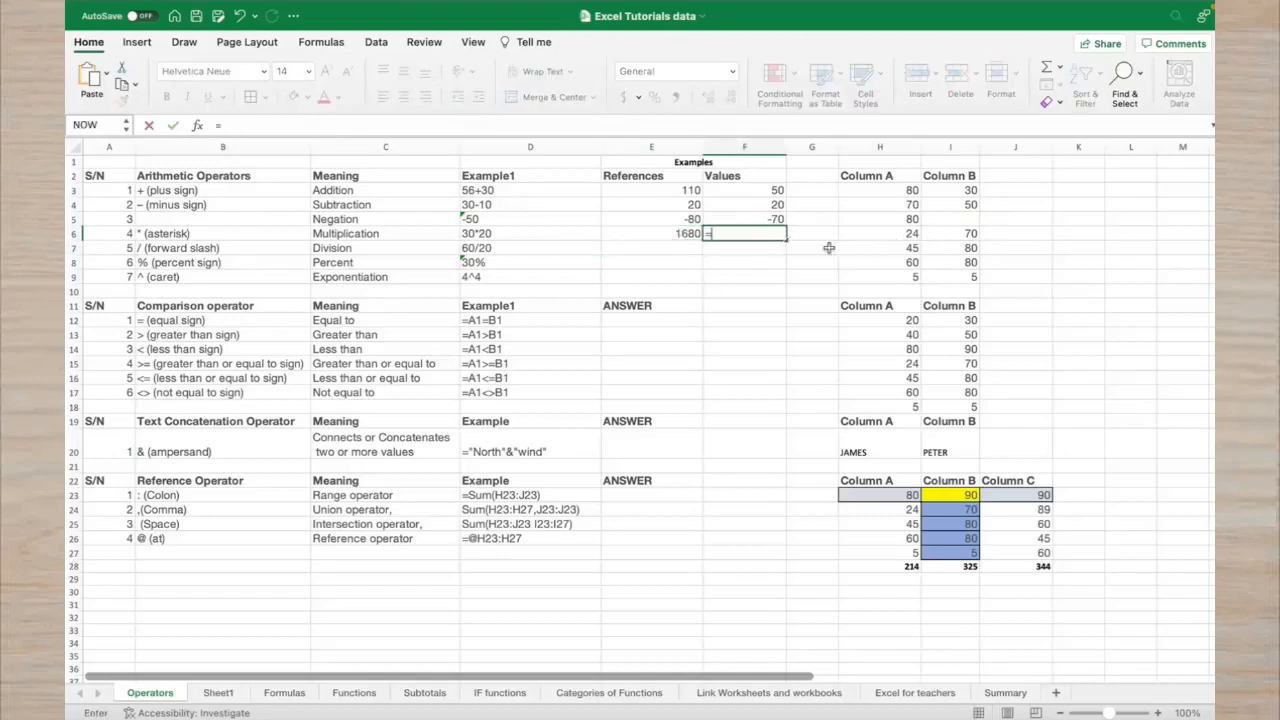
pyautogui.click(897, 233)
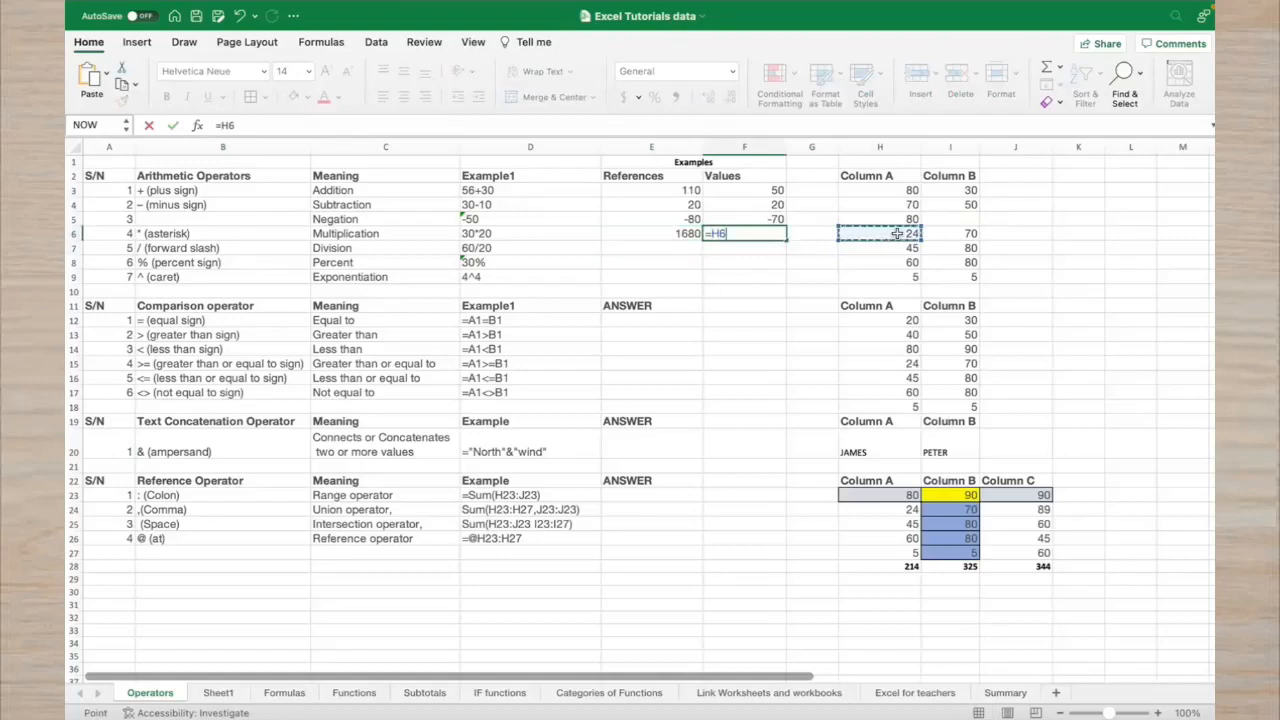
pyautogui.write('*')
pyautogui.click(960, 237)
pyautogui.press('Return')
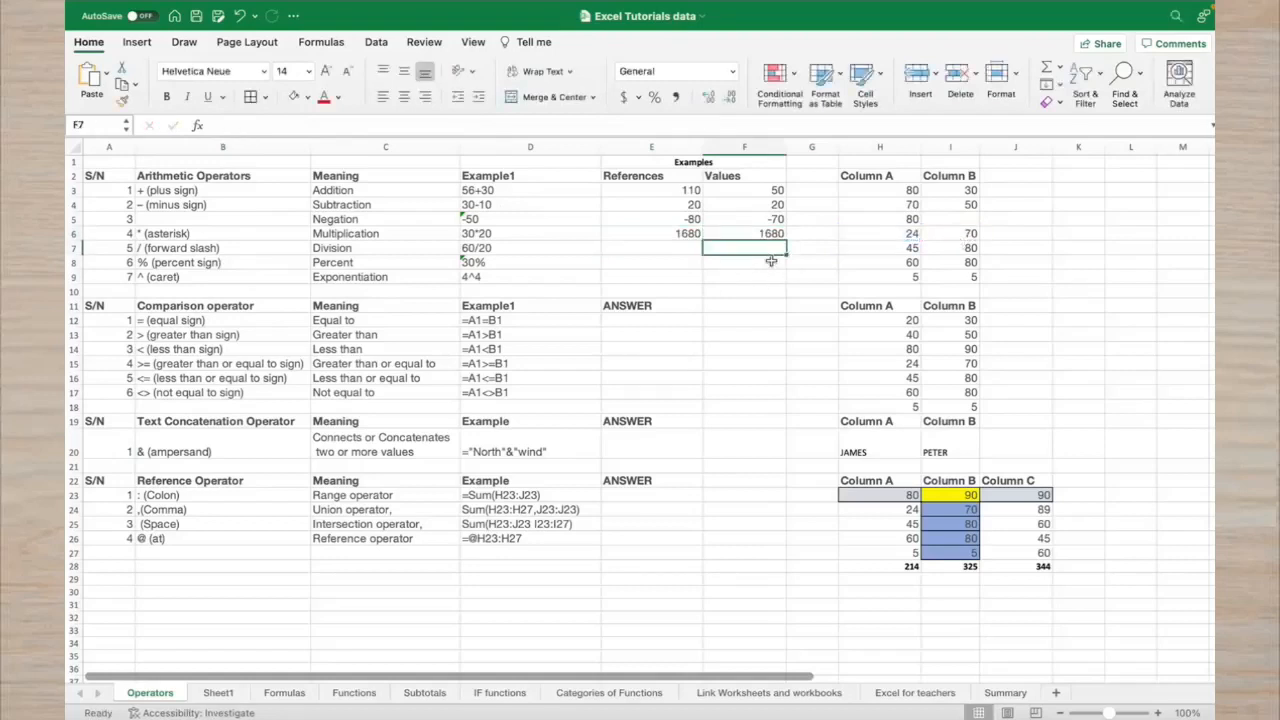
# Change H6 to 67 so E6 shows 4690
pyautogui.click(903, 236)
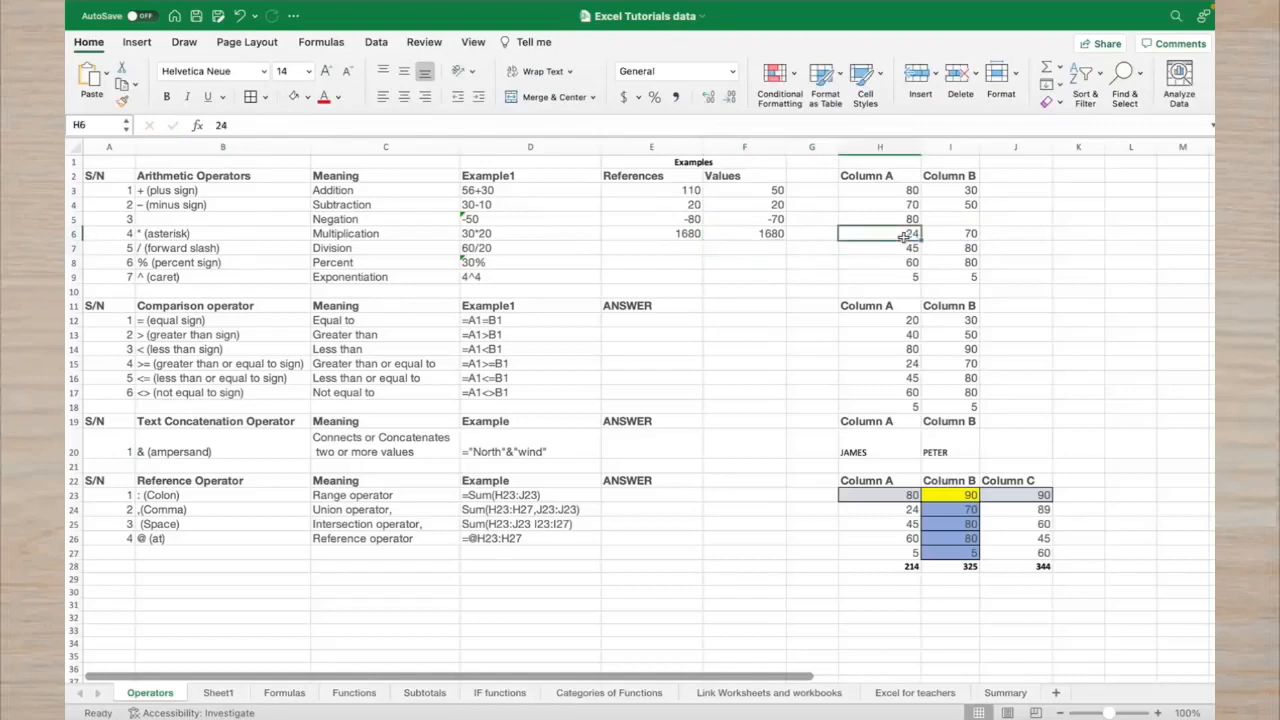
pyautogui.write('67')
pyautogui.press('Return')
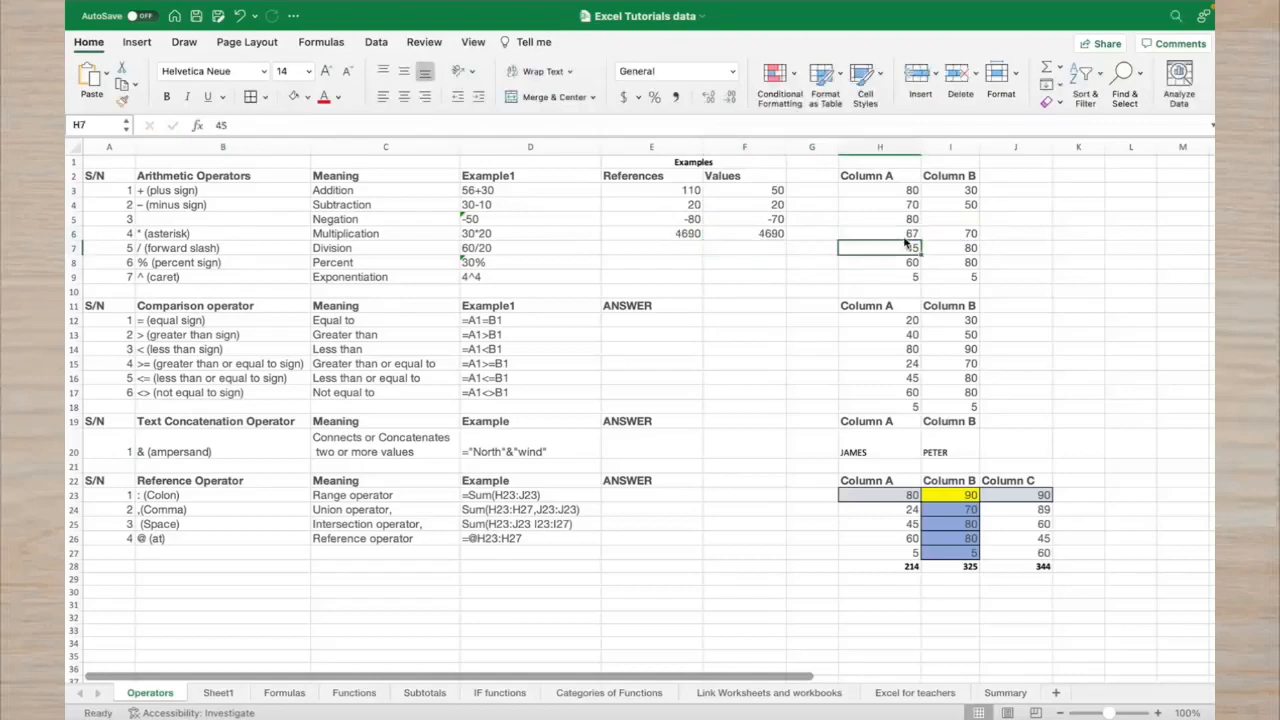
pyautogui.click(880, 237)
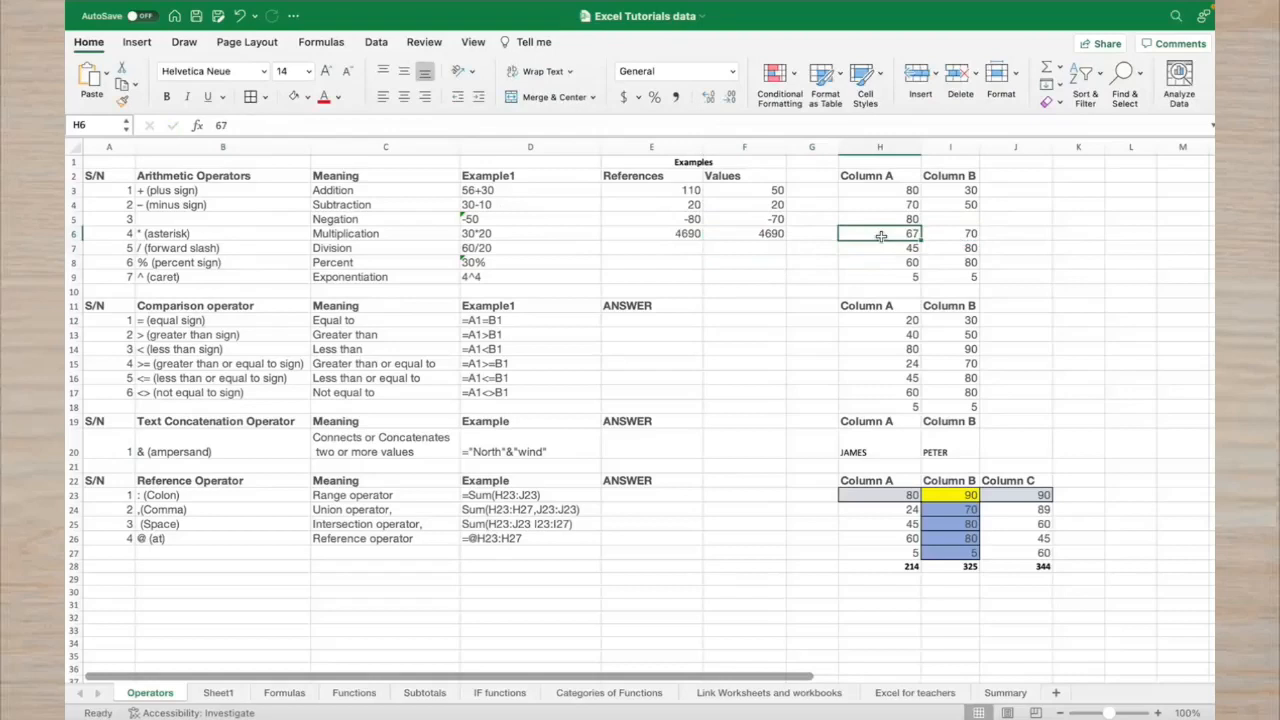
pyautogui.click(791, 233)
# Replace F6's formula with =80+70, showing 150
pyautogui.click(774, 233)
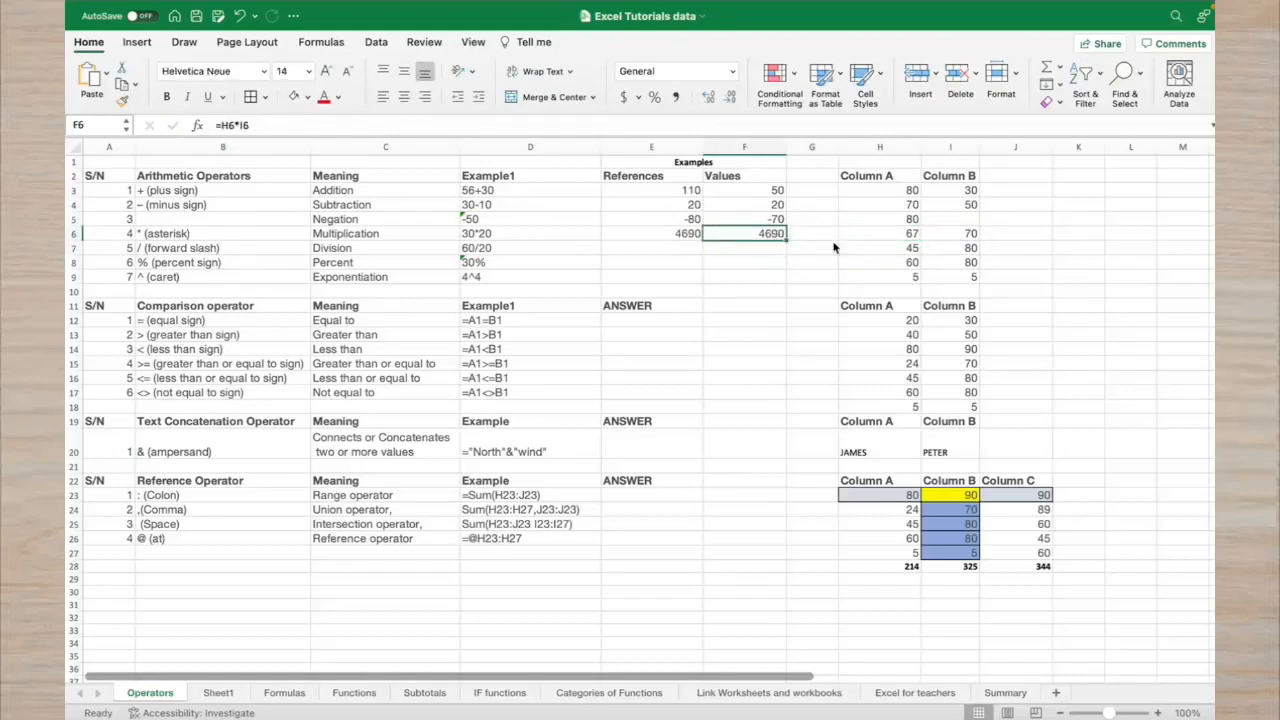
pyautogui.write('=')
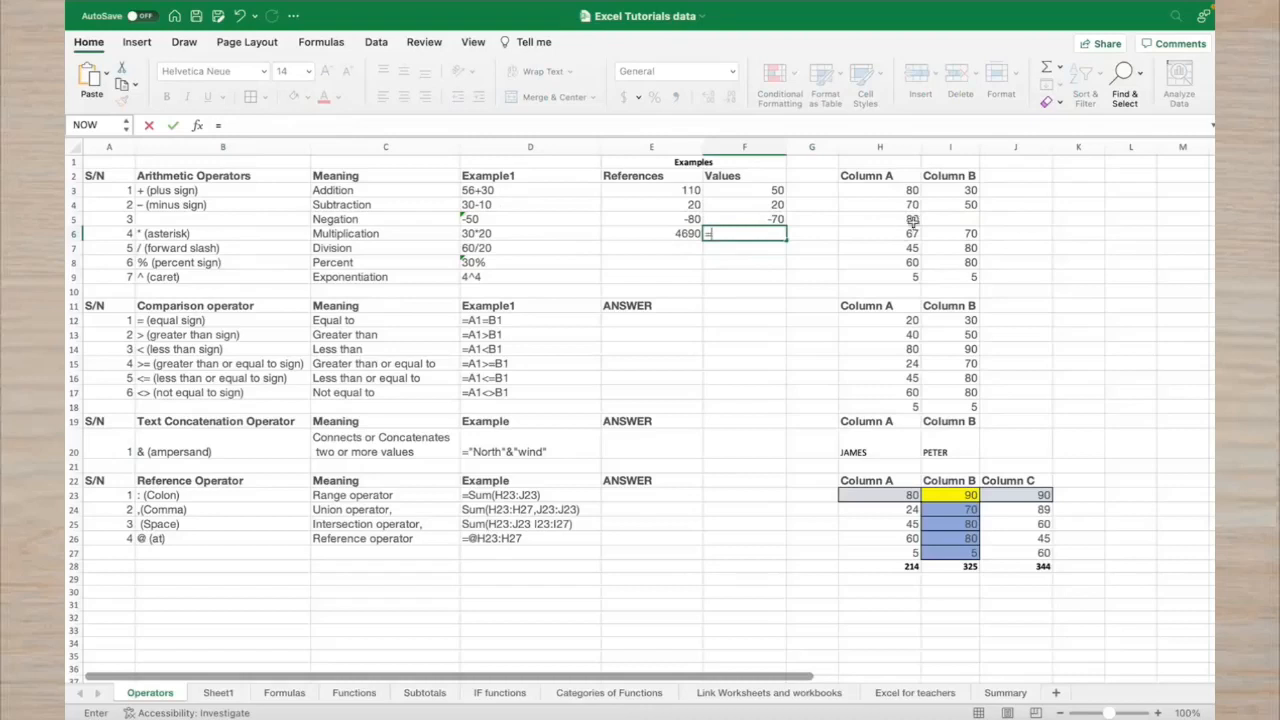
pyautogui.write('80+70')
pyautogui.press('Return')
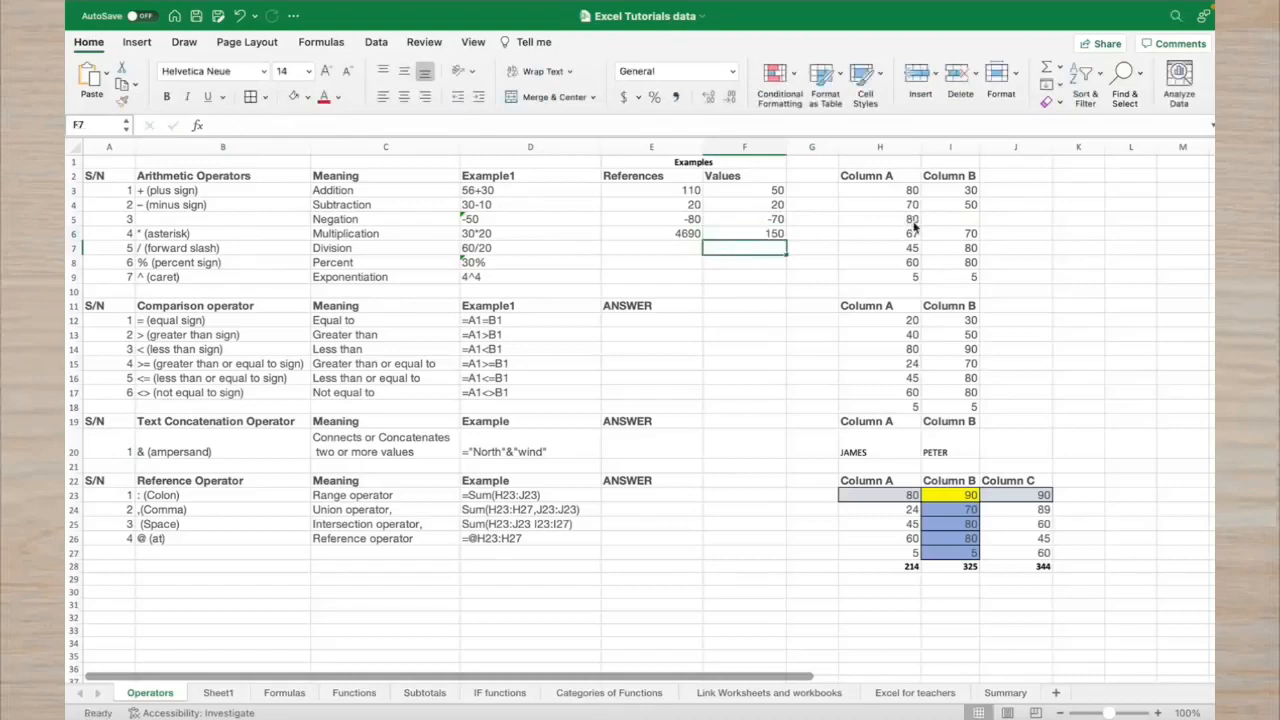
pyautogui.click(785, 261)
pyautogui.click(688, 247)
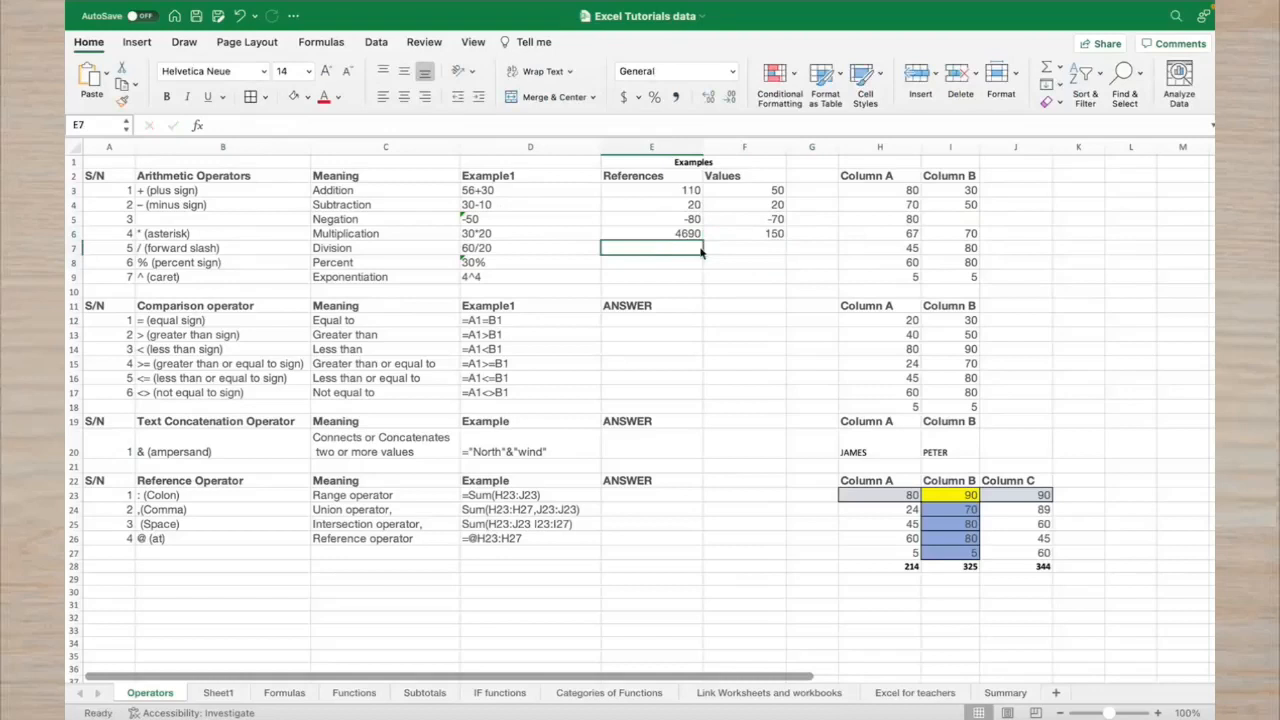
# Enter =45/80 in F7 under Values, returning 0.5625
pyautogui.click(823, 248)
pyautogui.click(771, 252)
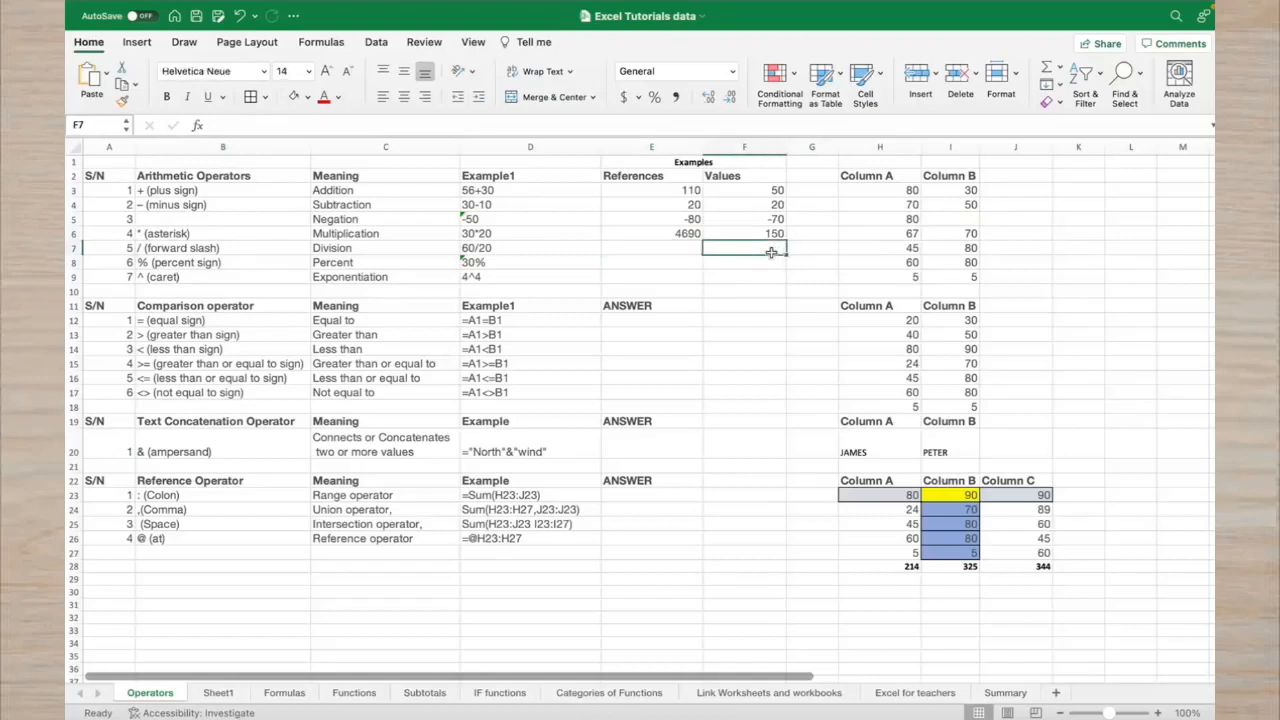
pyautogui.write('=')
pyautogui.click(846, 246)
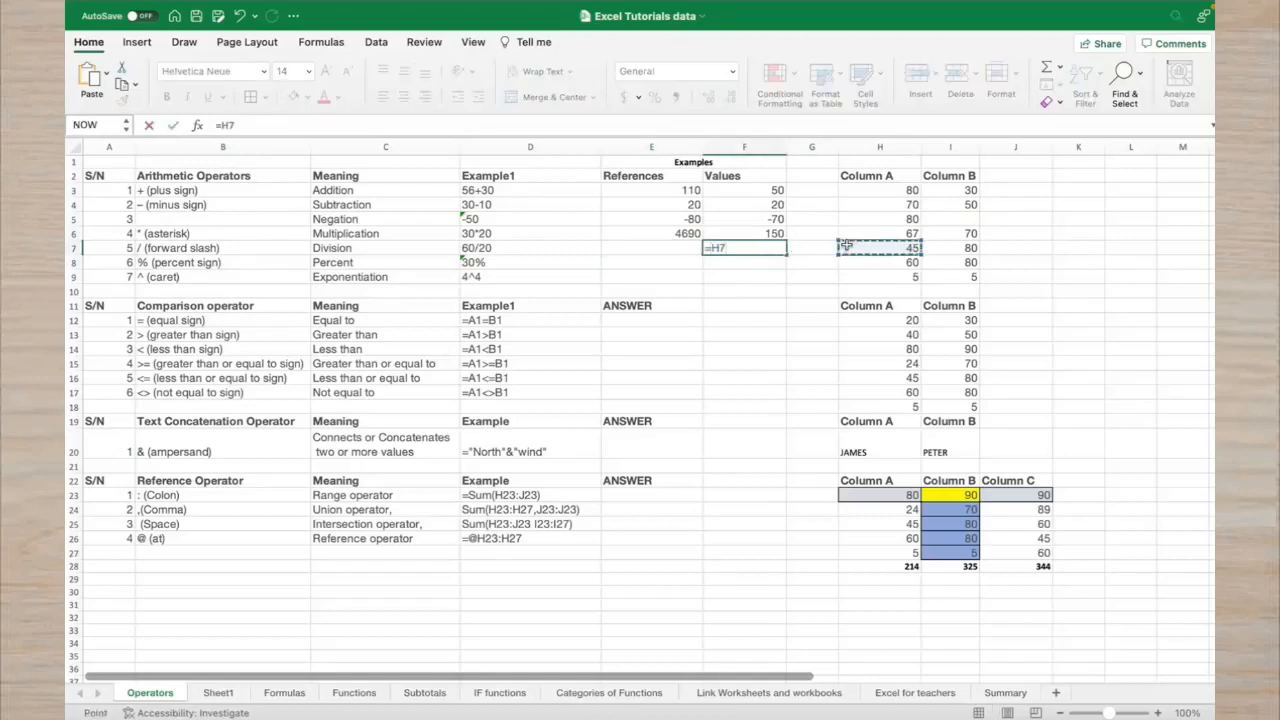
pyautogui.press('BackSpace')
pyautogui.press('BackSpace')
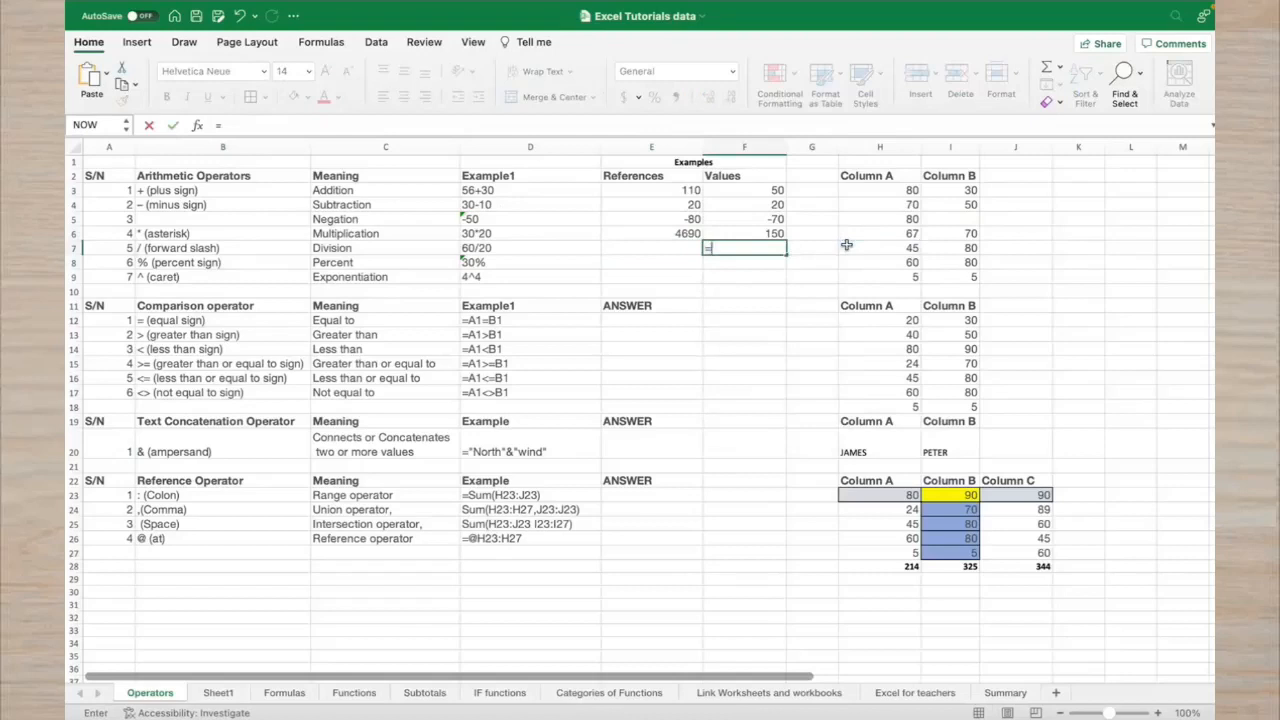
pyautogui.write('45/80')
pyautogui.press('Return')
# Enter =H7/I7 in E7 under References, also returning 0.5625
pyautogui.click(689, 249)
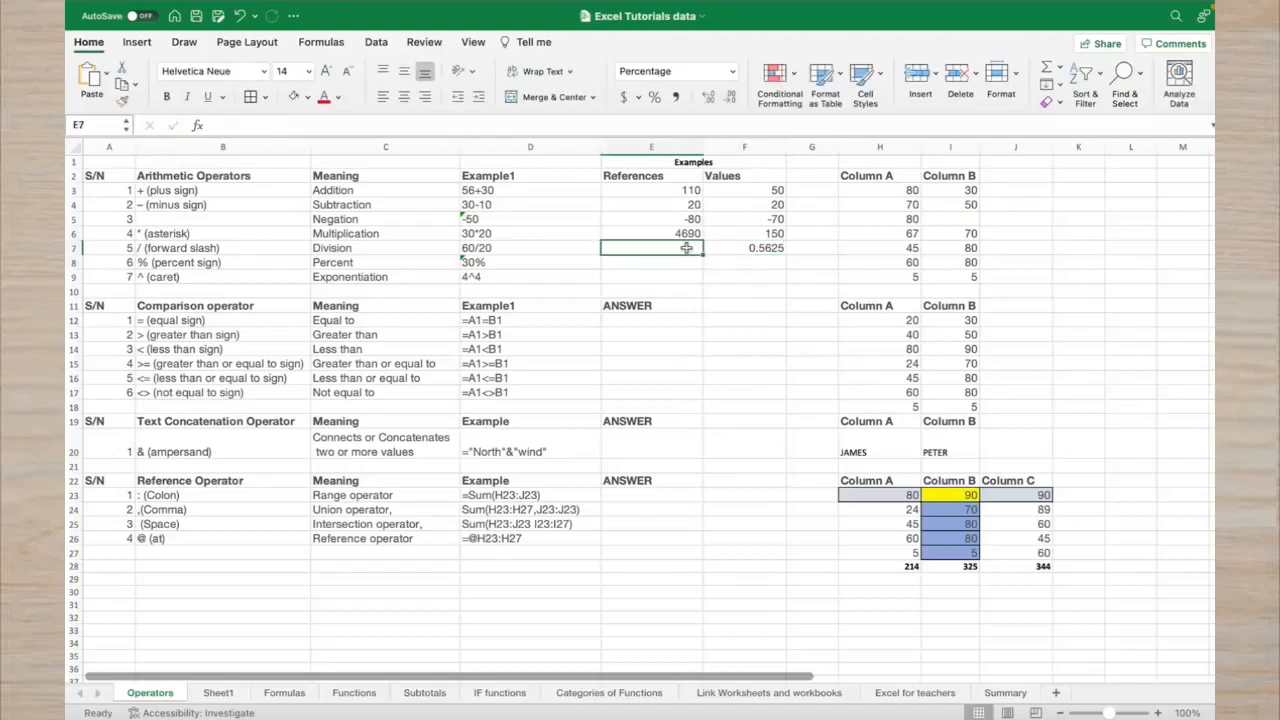
pyautogui.write('=')
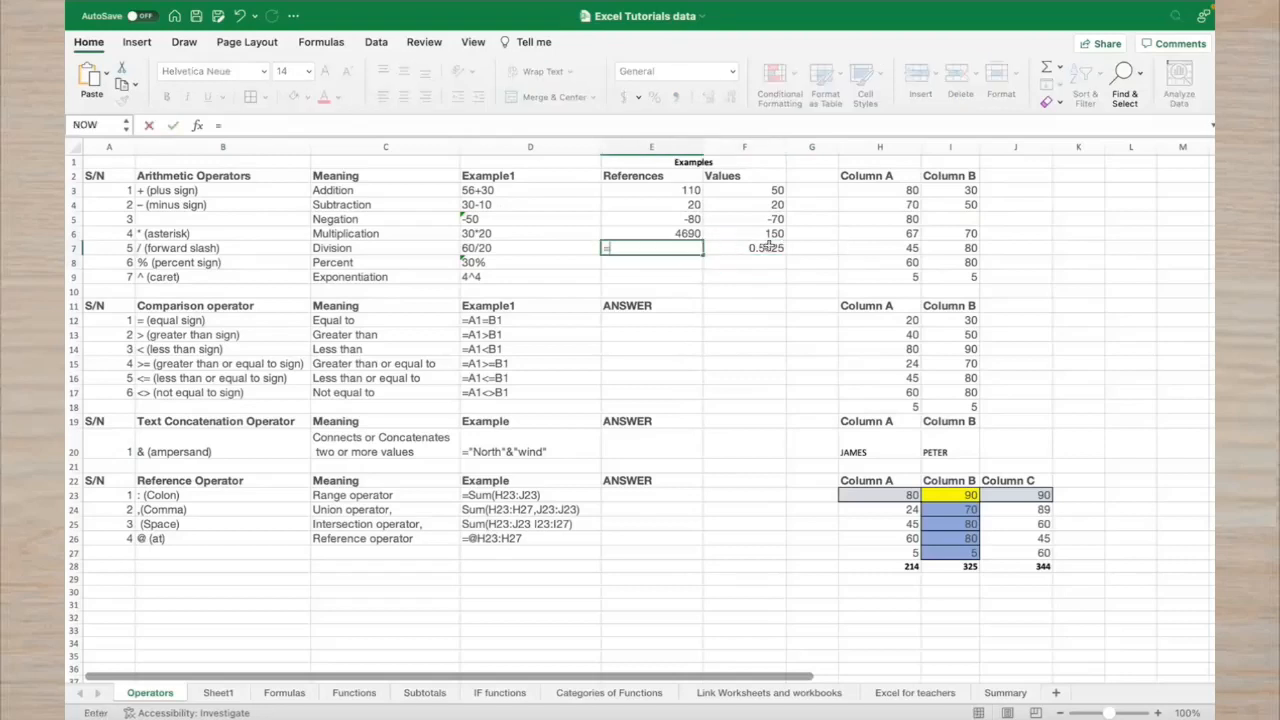
pyautogui.click(862, 250)
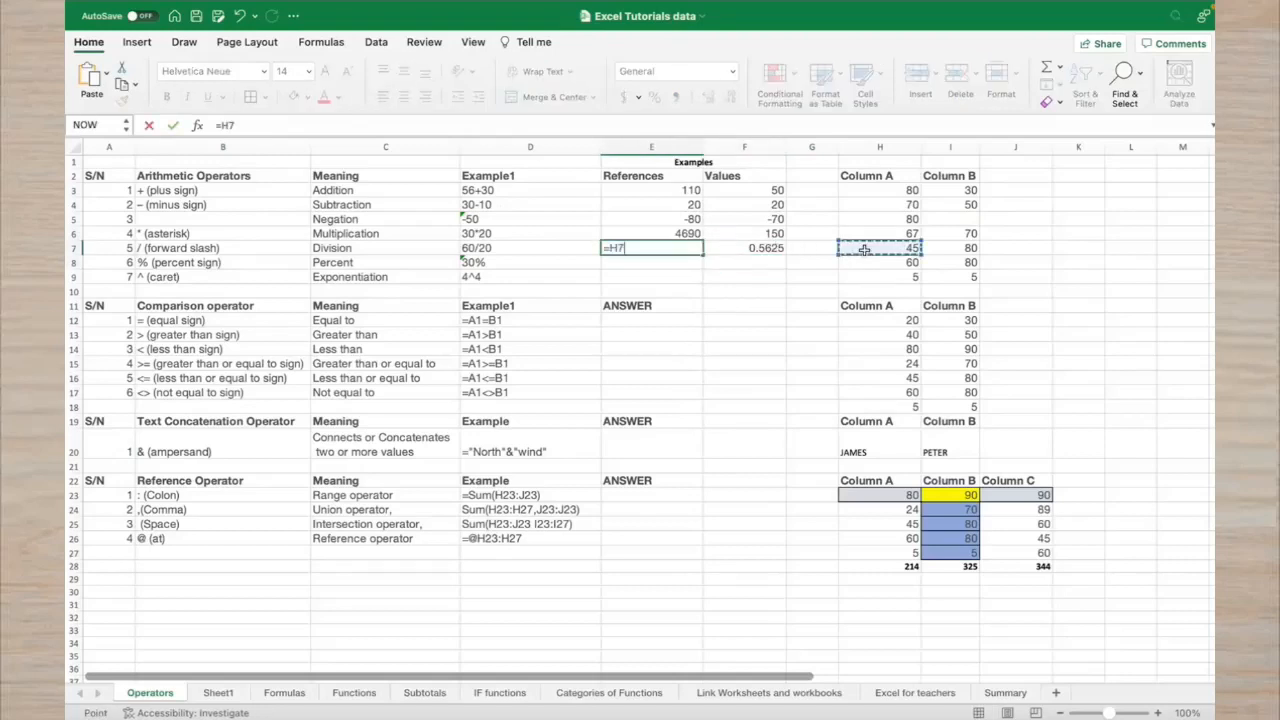
pyautogui.write('/')
pyautogui.click(951, 251)
pyautogui.press('Return')
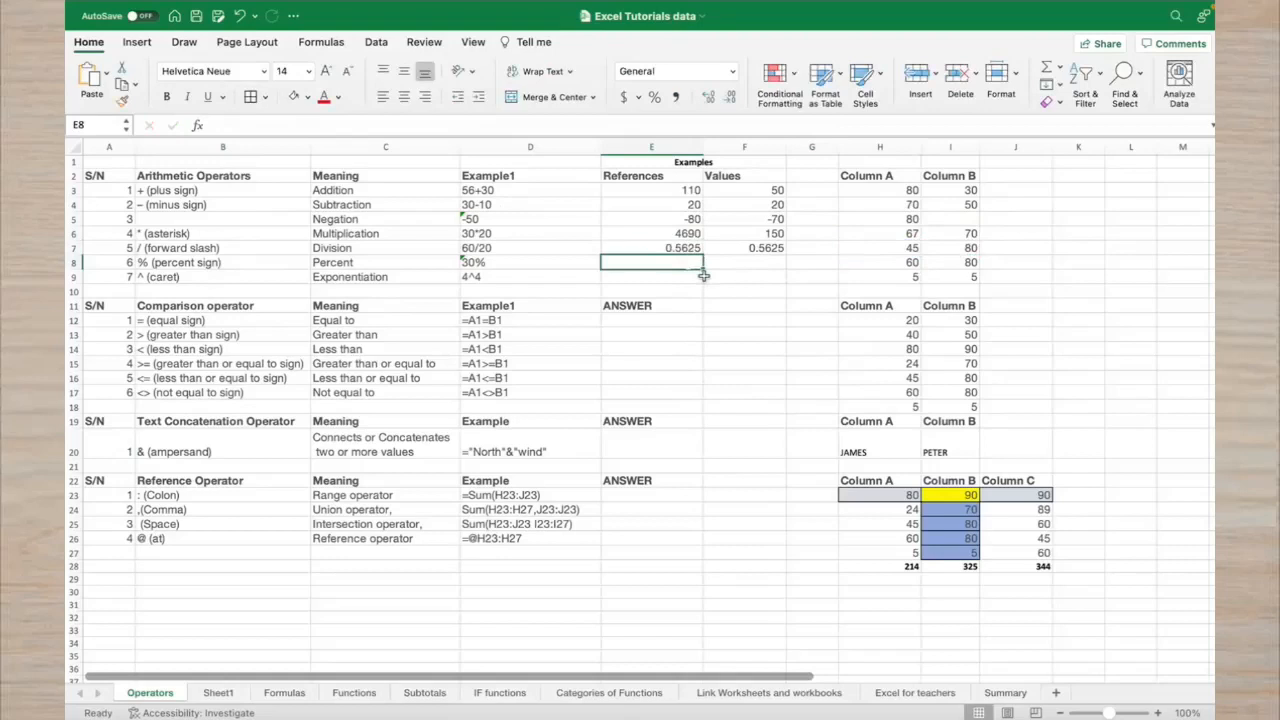
# Erase the stray 80 from E8 and enter =80% in F8, showing 80%
pyautogui.write('80')
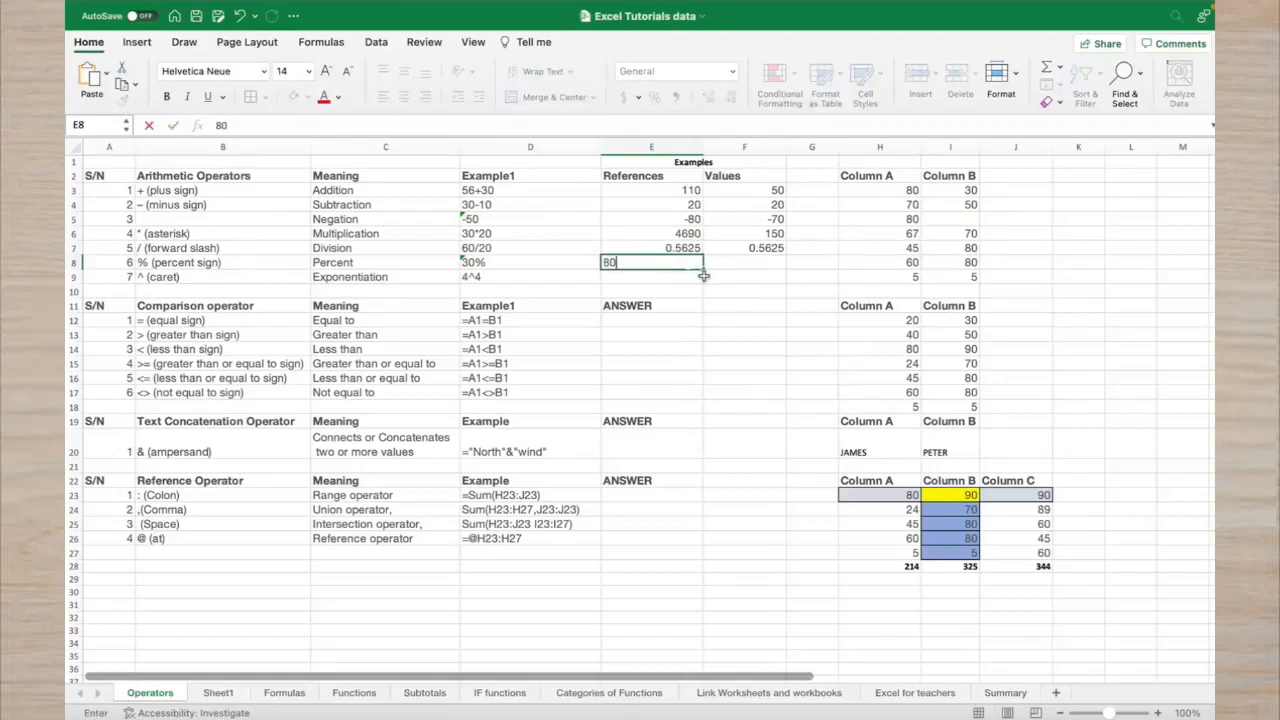
pyautogui.press('BackSpace')
pyautogui.press('BackSpace')
pyautogui.click(727, 263)
pyautogui.write('=')
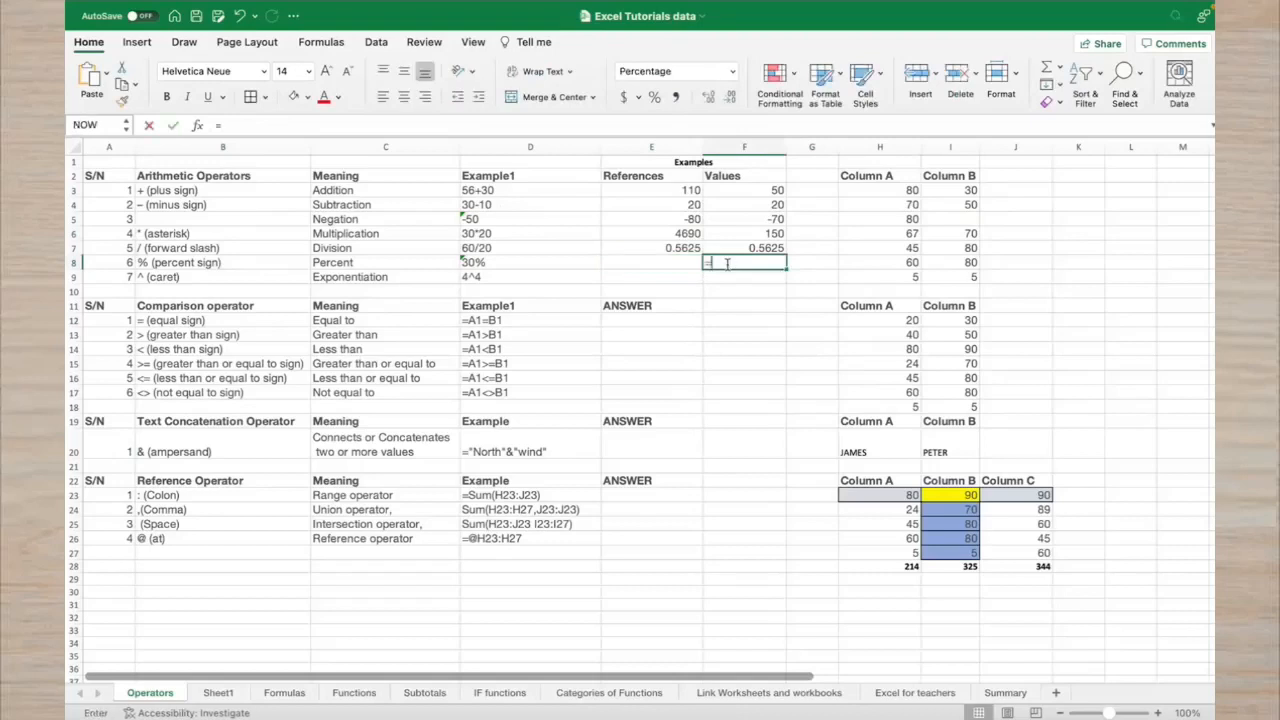
pyautogui.write('8')
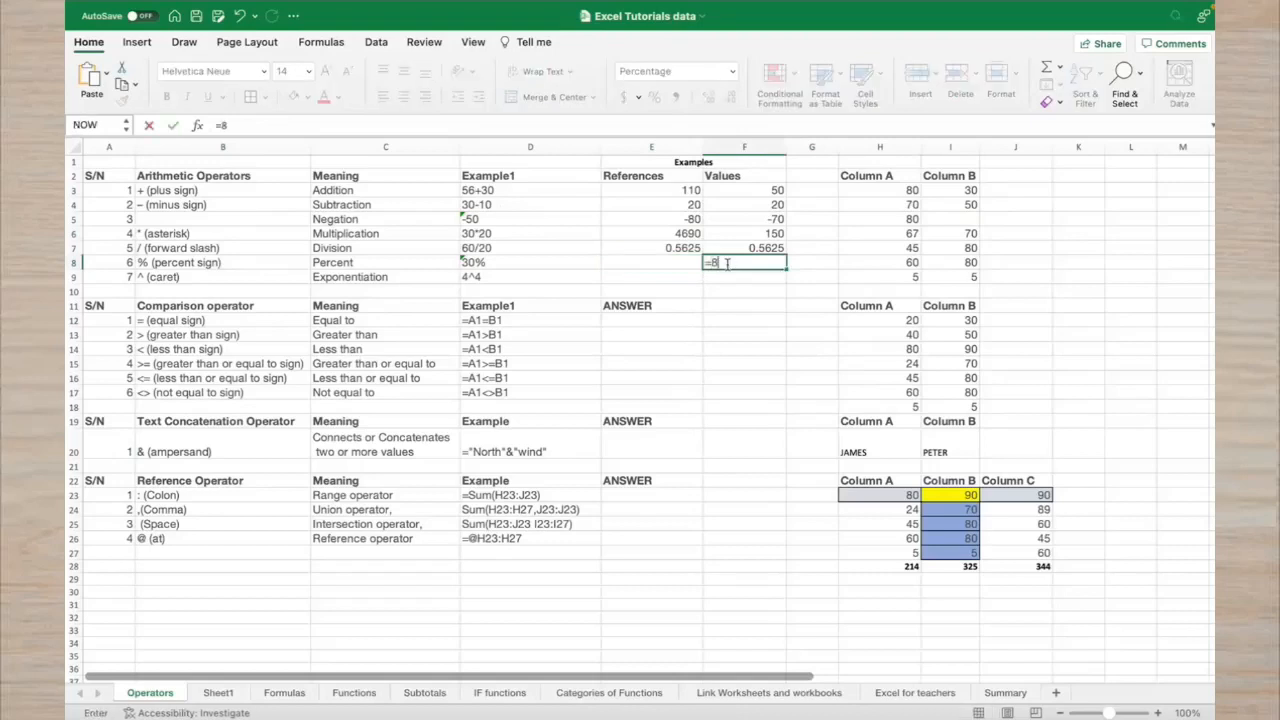
pyautogui.write('0%')
pyautogui.press('Return')
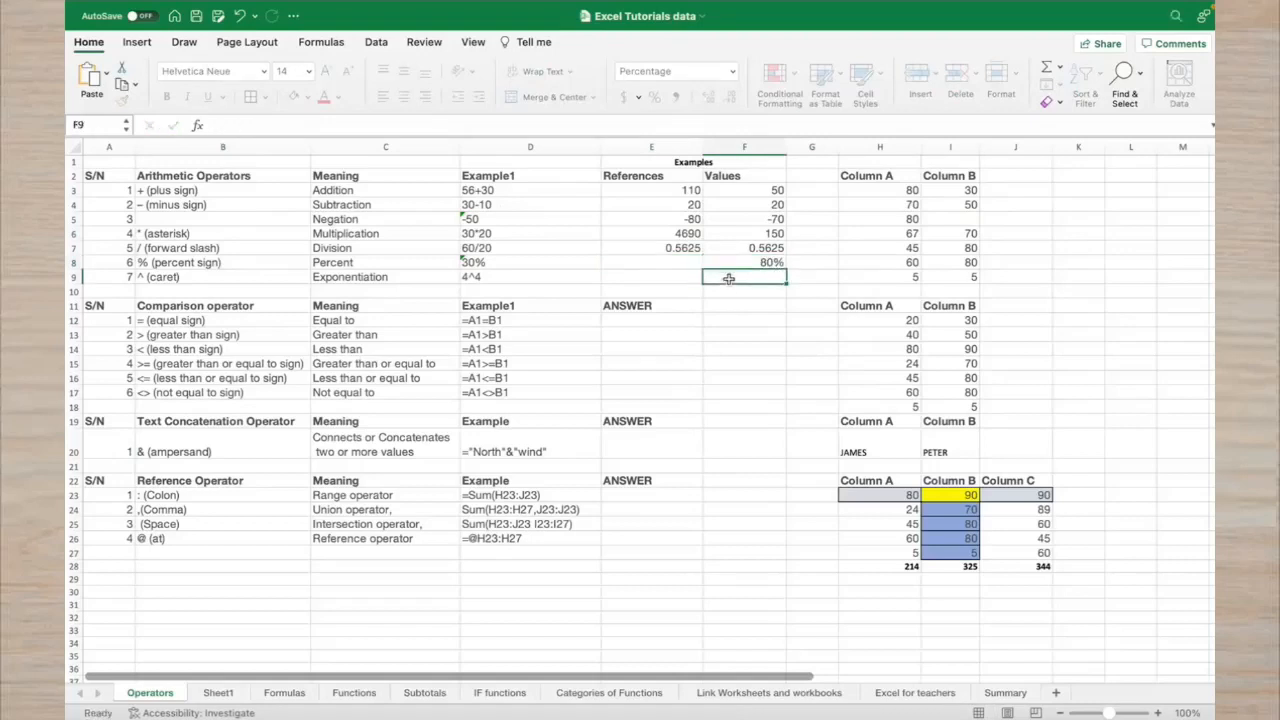
pyautogui.click(678, 282)
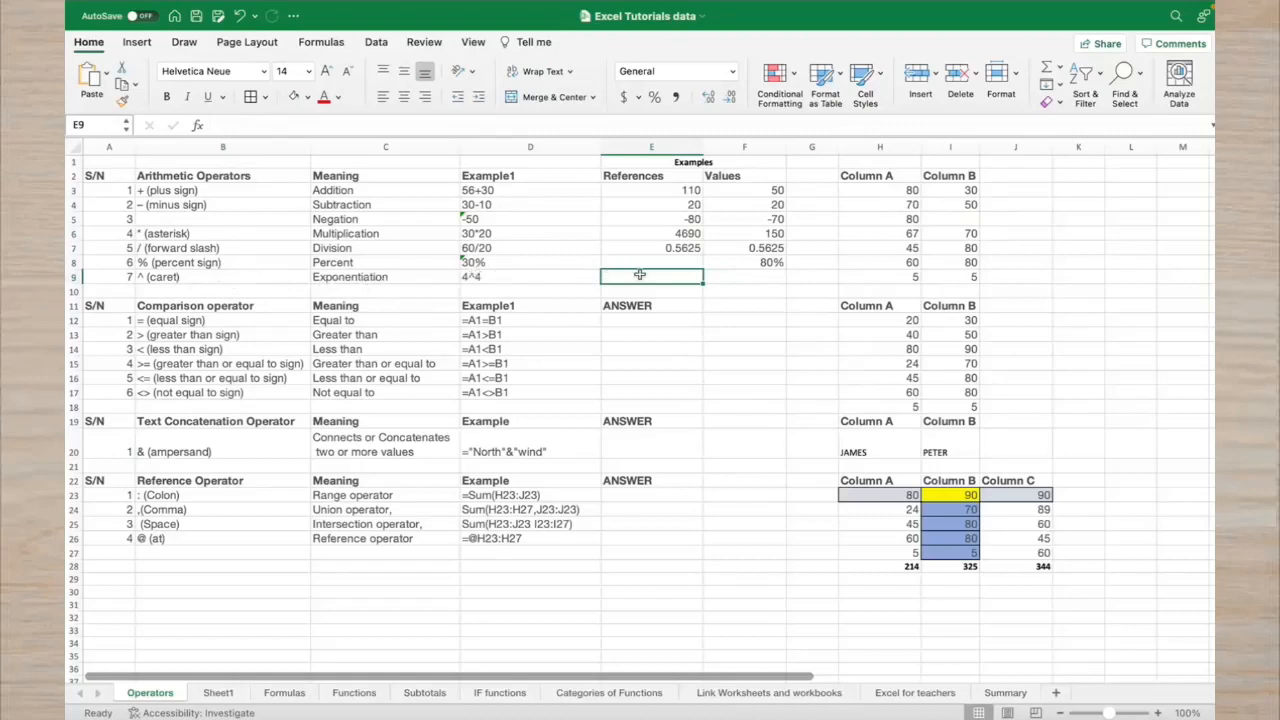
# Enter the 4^4 exponent example in F9
pyautogui.click(728, 280)
pyautogui.write('=')
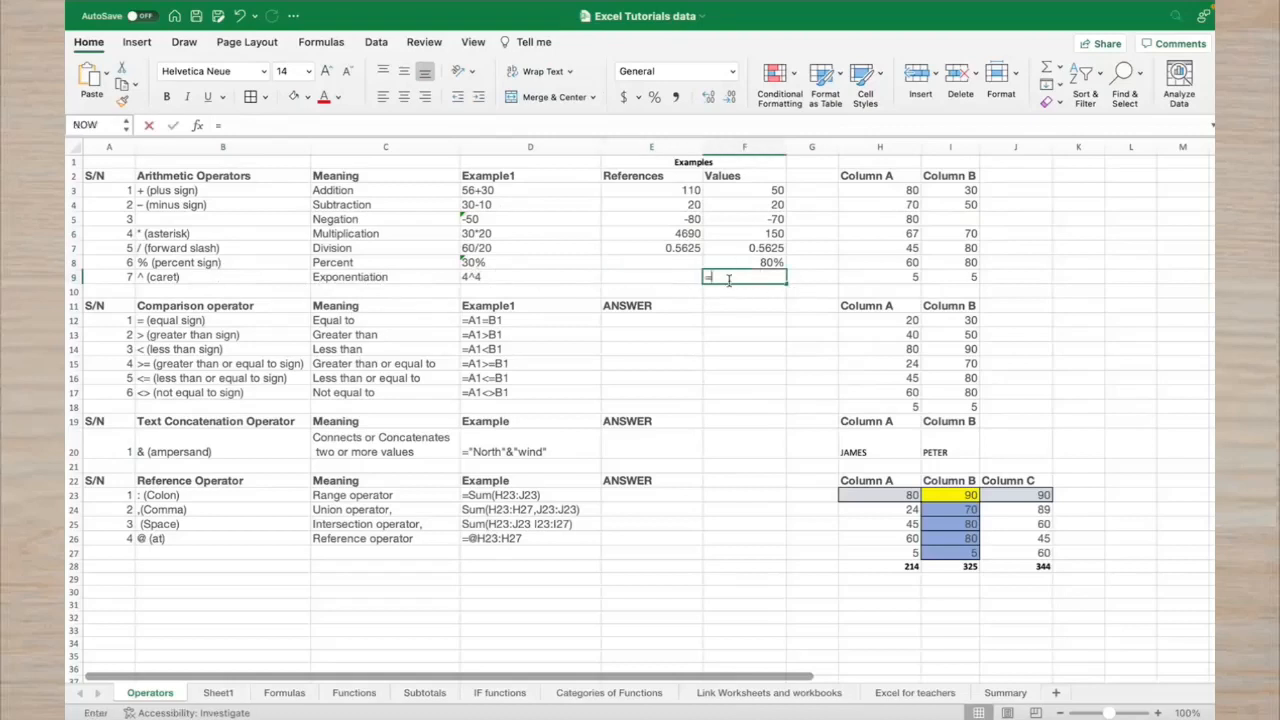
pyautogui.write('4^4')
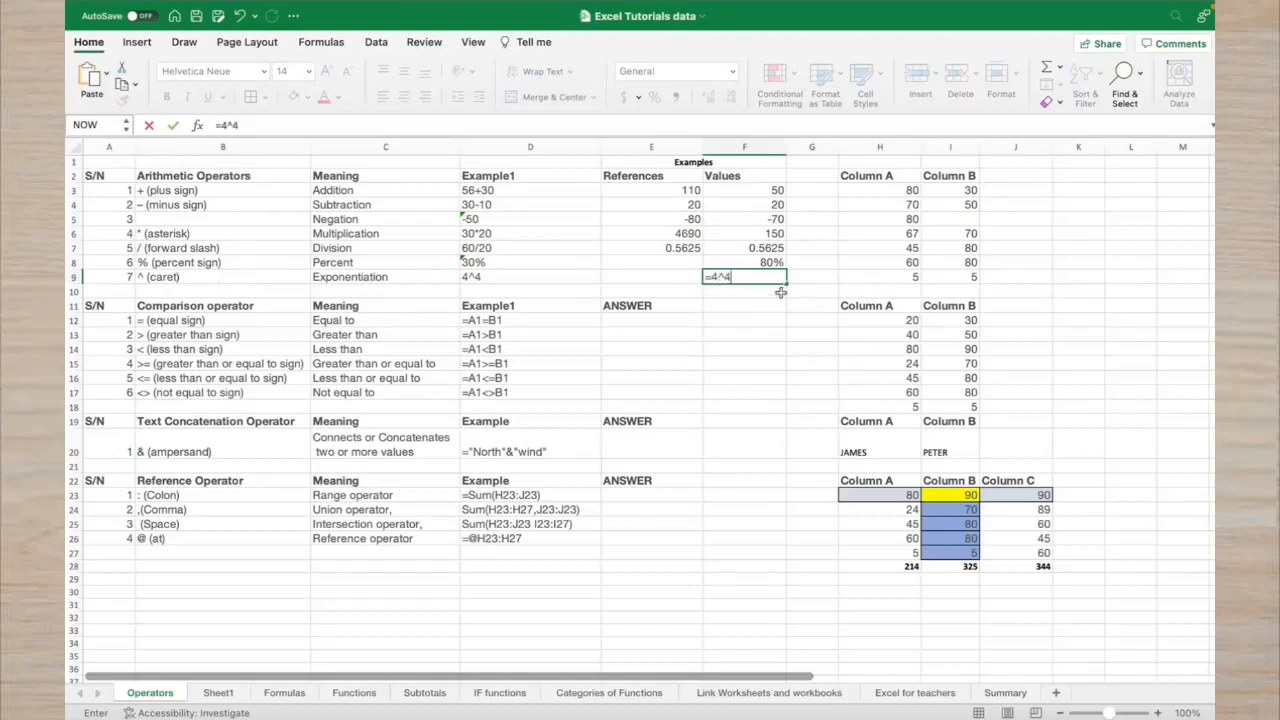
pyautogui.click(800, 283)
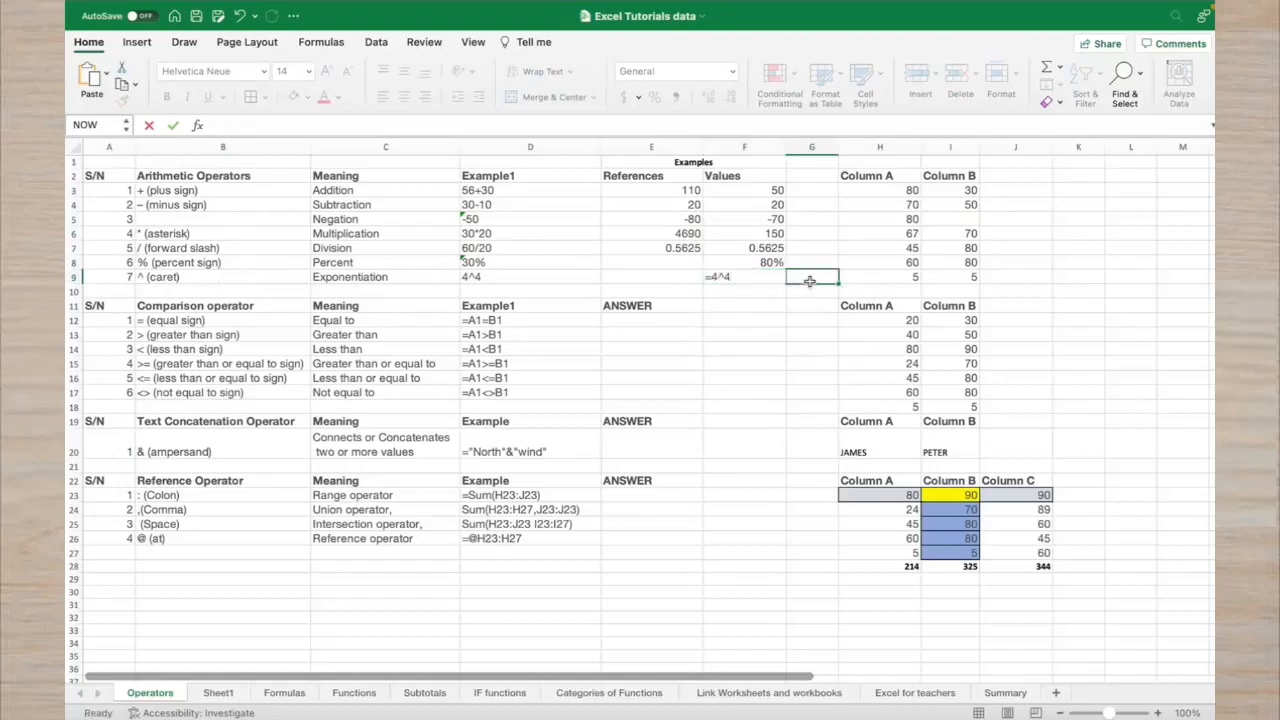
# Enter =H9^I9 in E9, returning 3125
pyautogui.click(693, 276)
pyautogui.write('=')
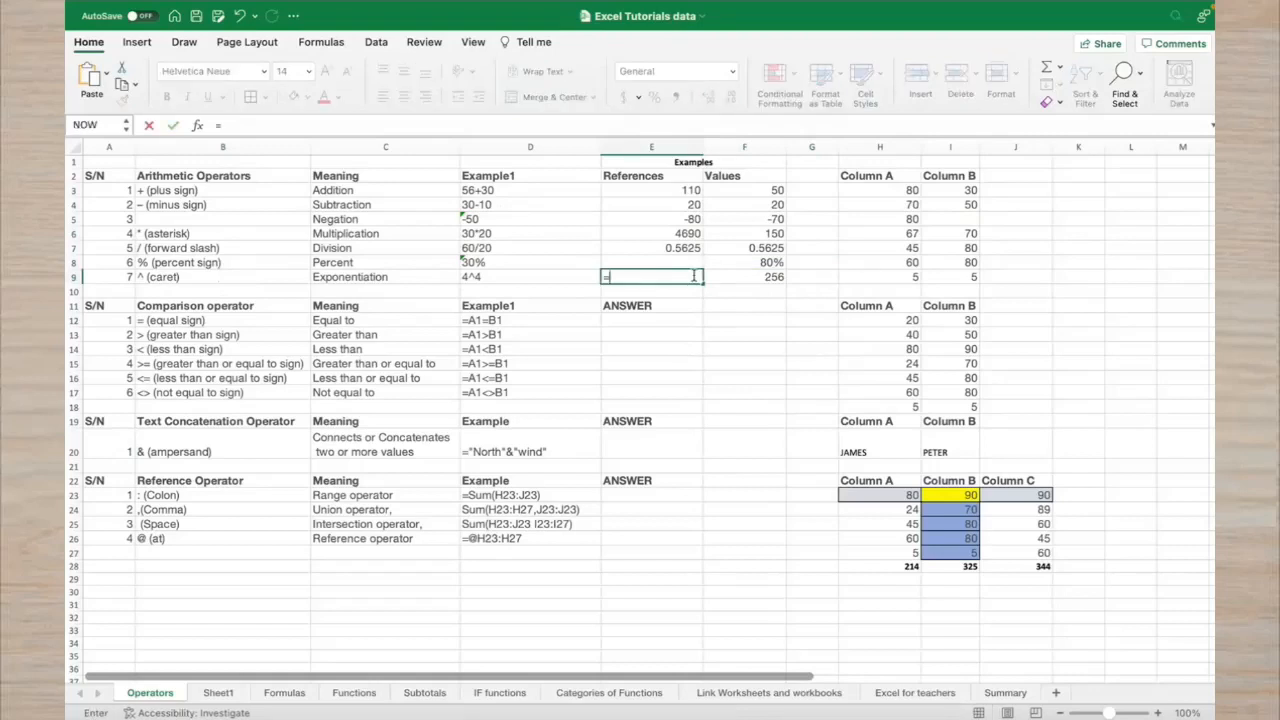
pyautogui.click(880, 279)
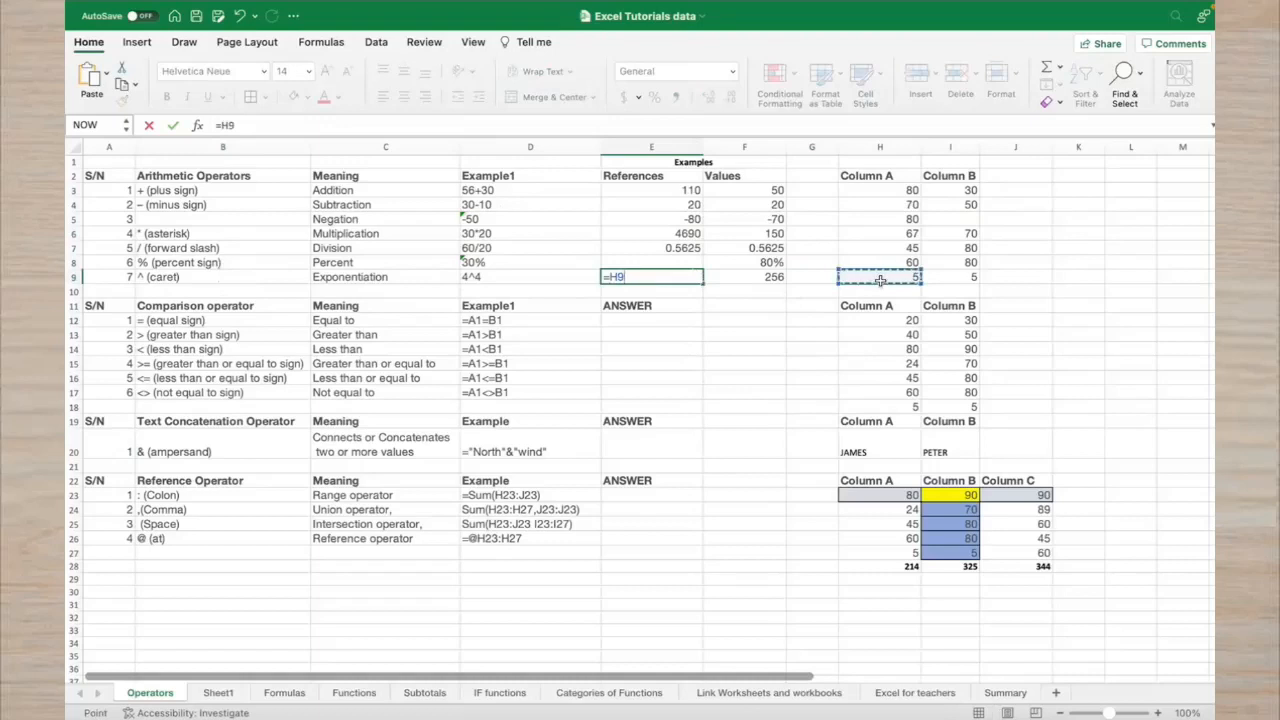
pyautogui.write('^')
pyautogui.click(970, 277)
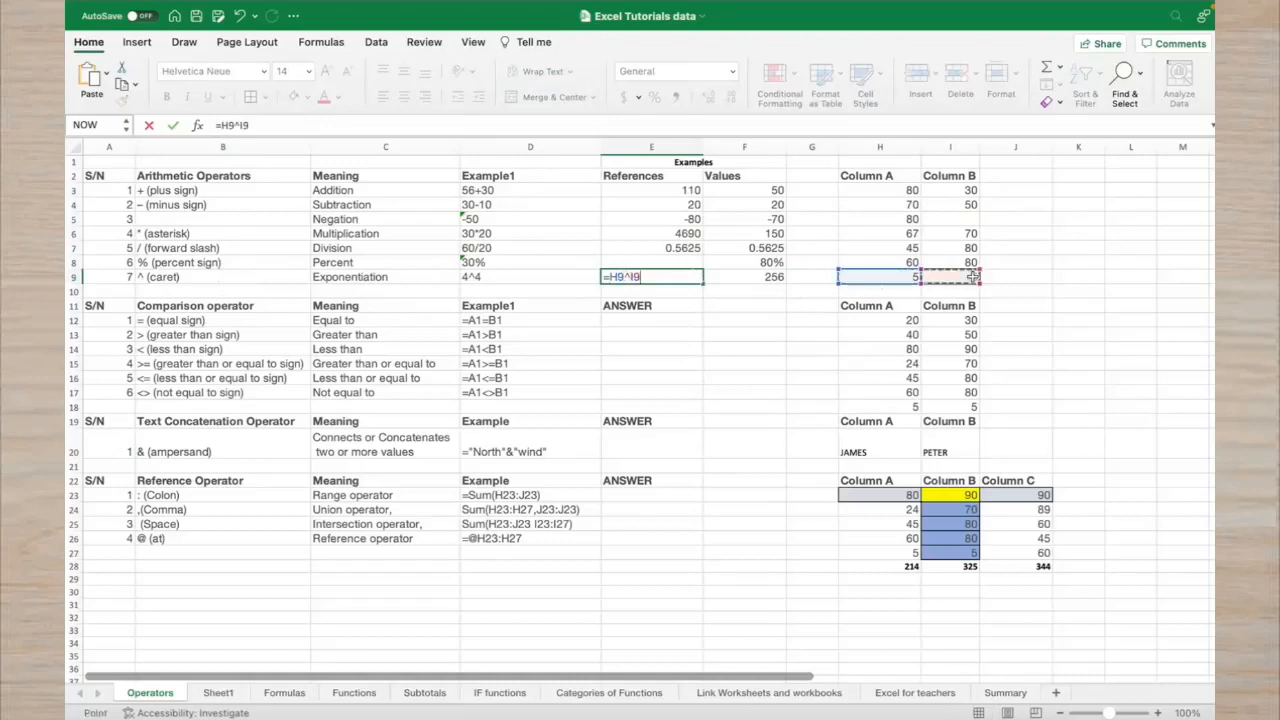
pyautogui.press('Return')
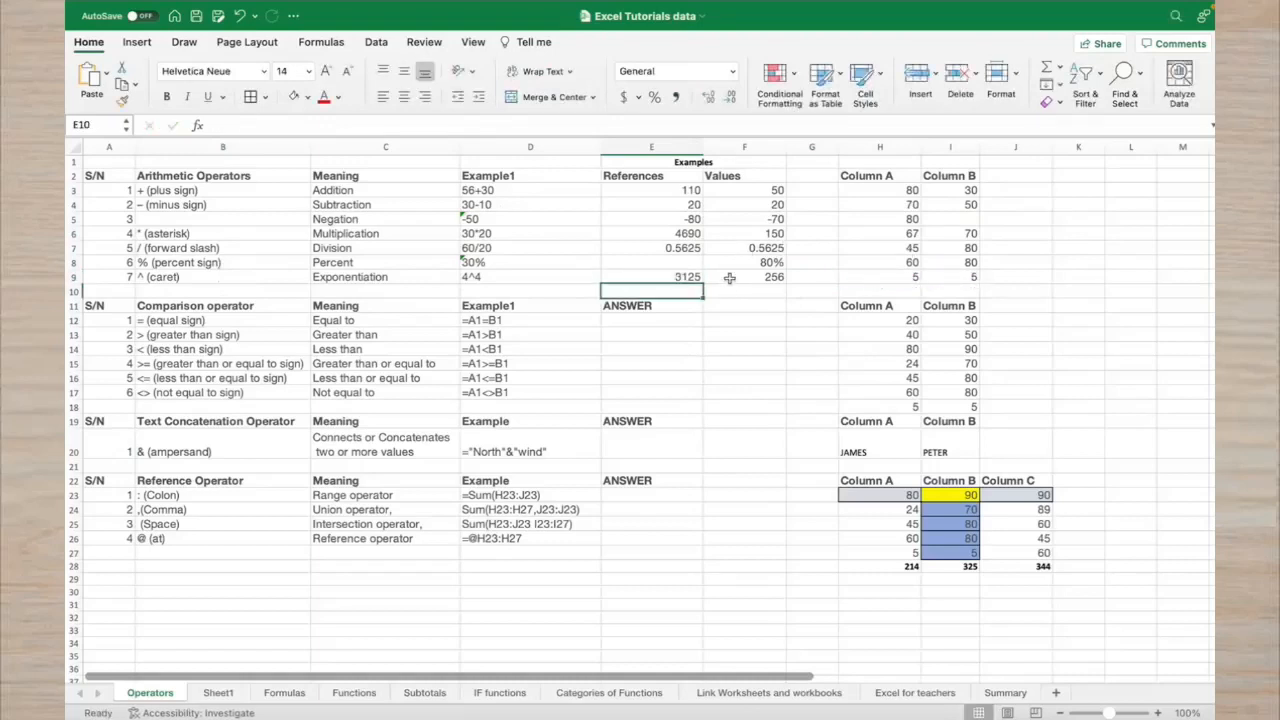
# Edit F9's formula in the formula bar to =5^5, showing 3125
pyautogui.click(760, 280)
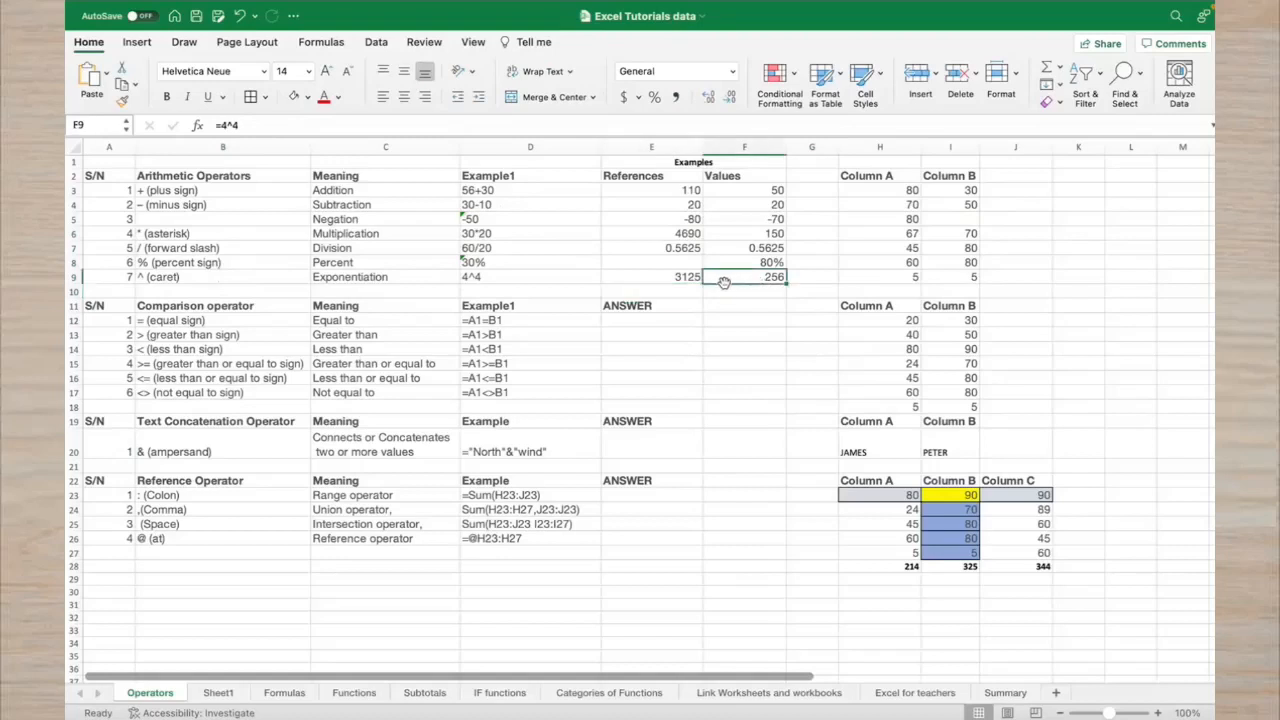
pyautogui.click(692, 280)
pyautogui.click(742, 279)
pyautogui.click(229, 125)
pyautogui.press('BackSpace')
pyautogui.write('5')
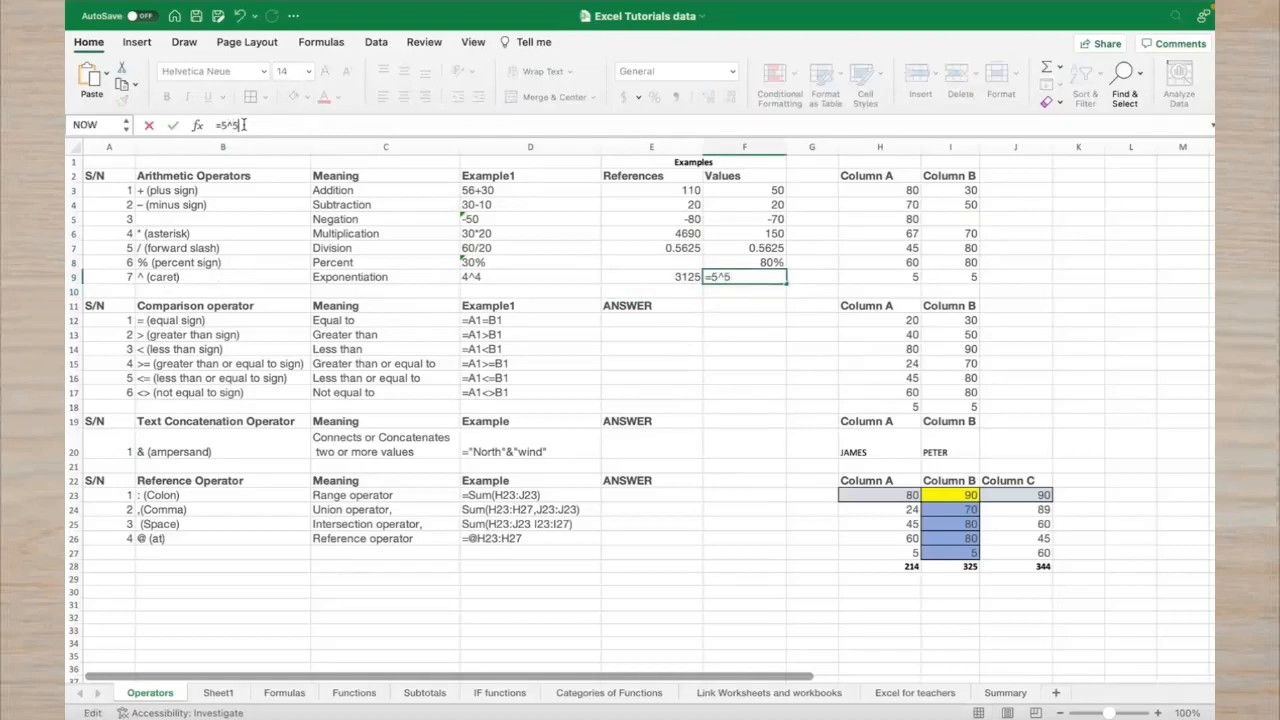
pyautogui.press('Return')
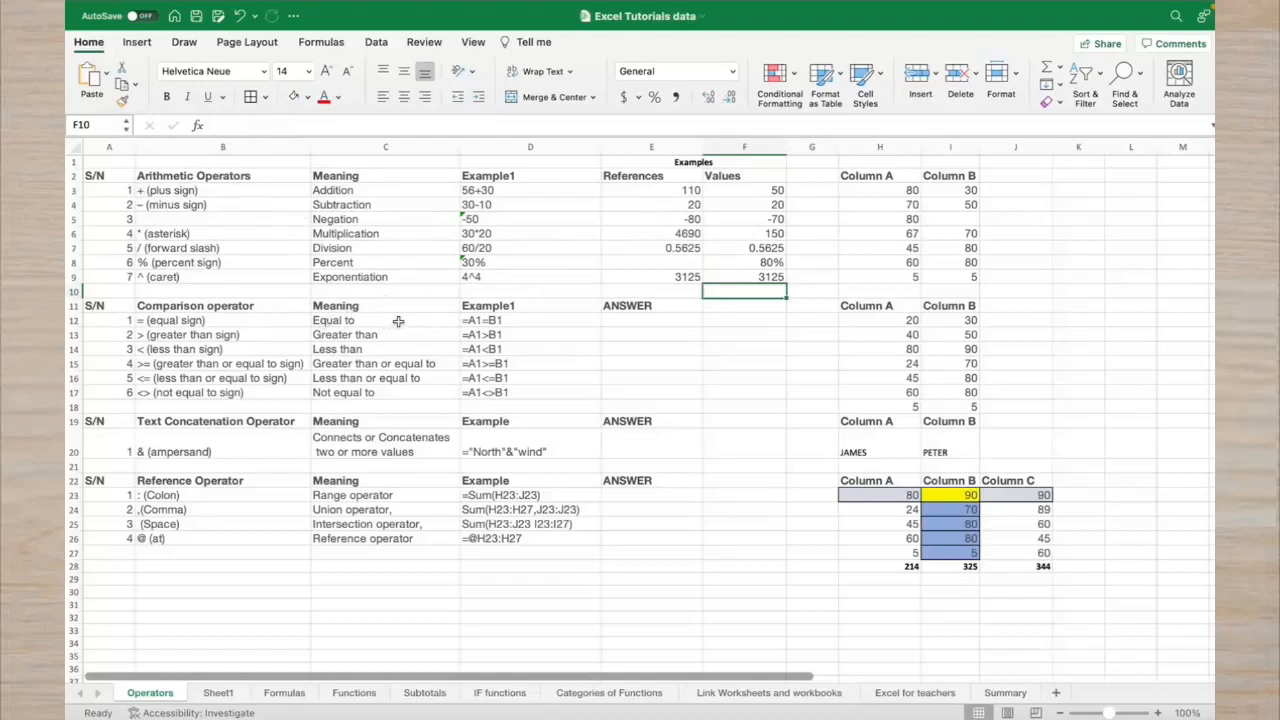
# Enter =20=3 in F12, returning FALSE
pyautogui.click(620, 320)
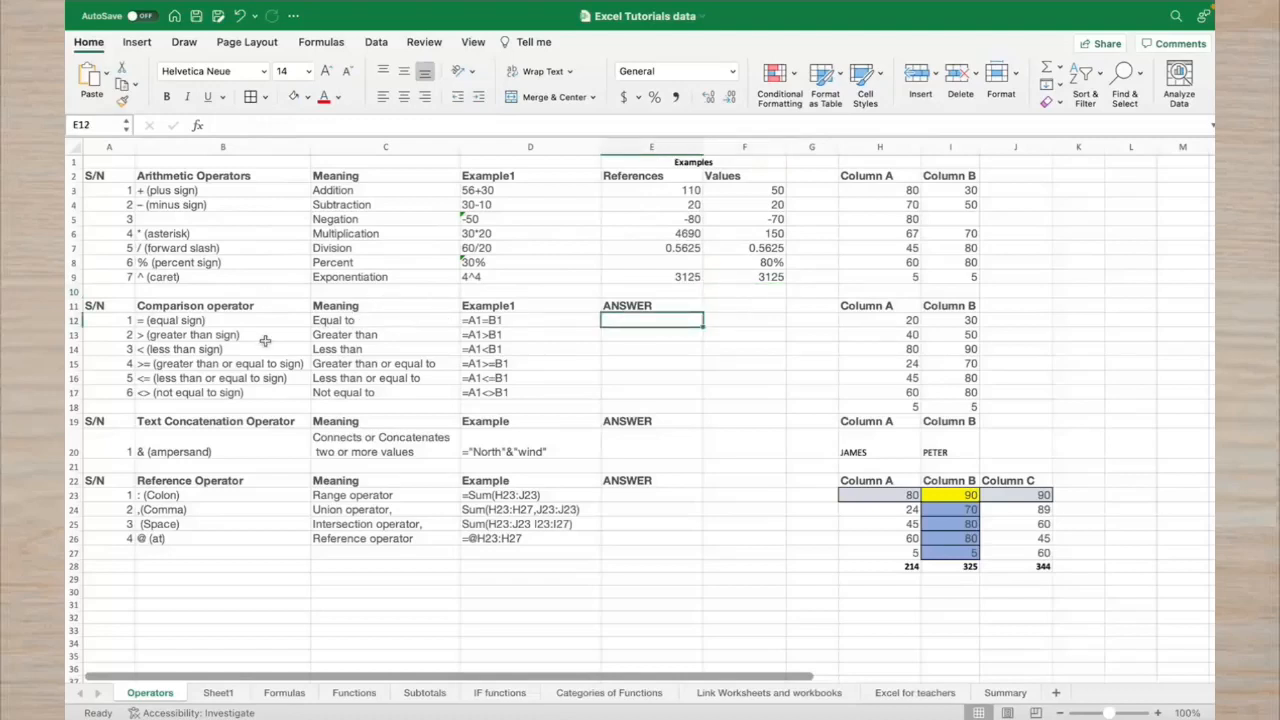
pyautogui.click(738, 320)
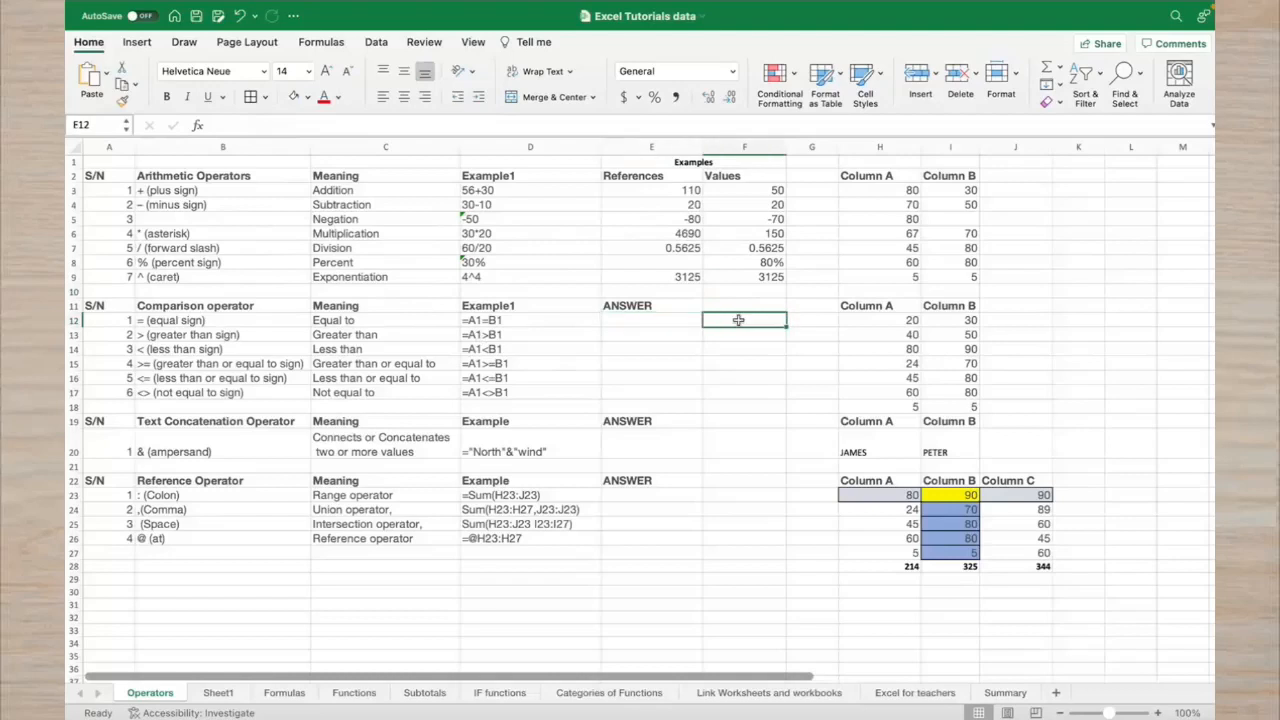
pyautogui.write('=')
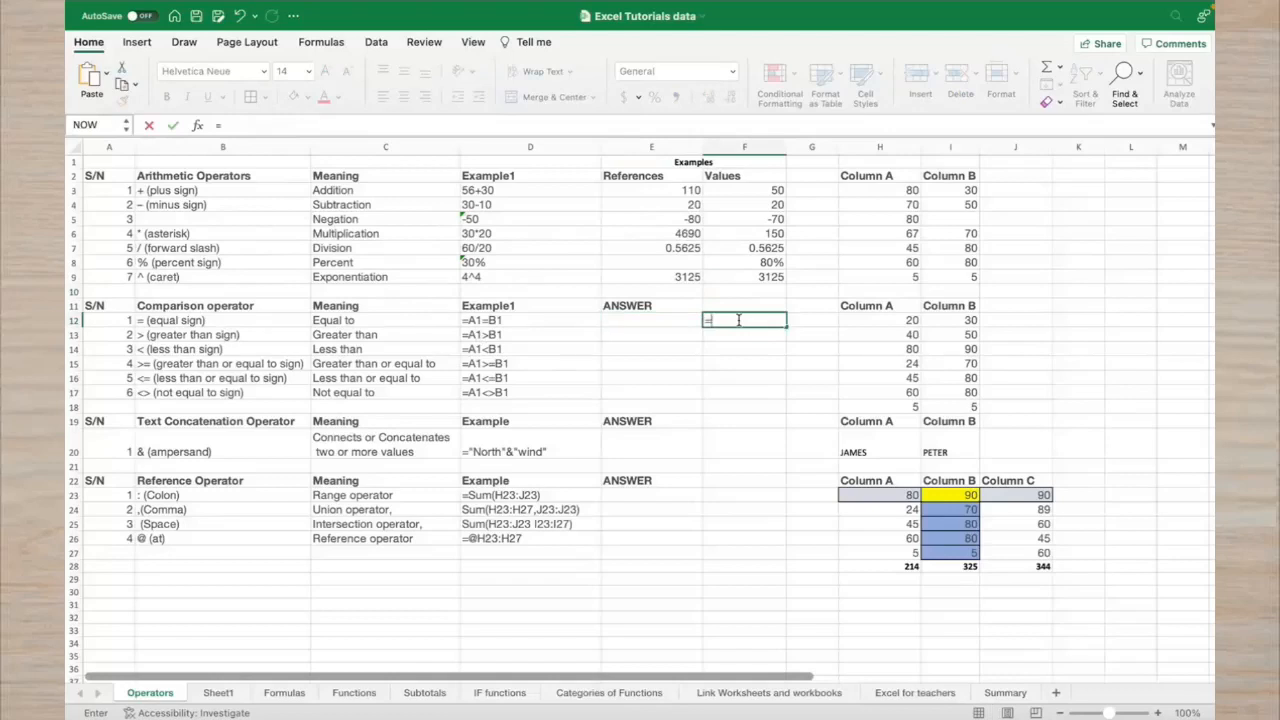
pyautogui.write('20=3')
pyautogui.press('Return')
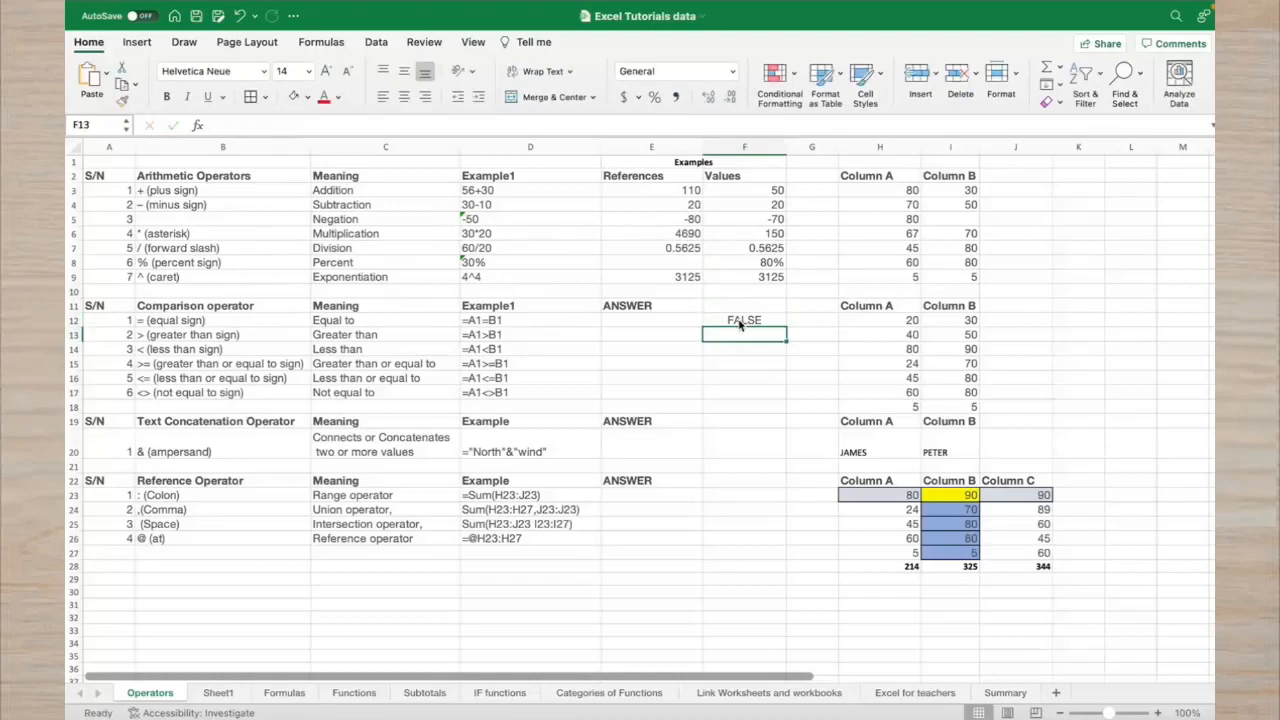
# Enter =H12=I12 in E12, returning FALSE after checking H12 and I12
pyautogui.click(879, 314)
pyautogui.click(937, 325)
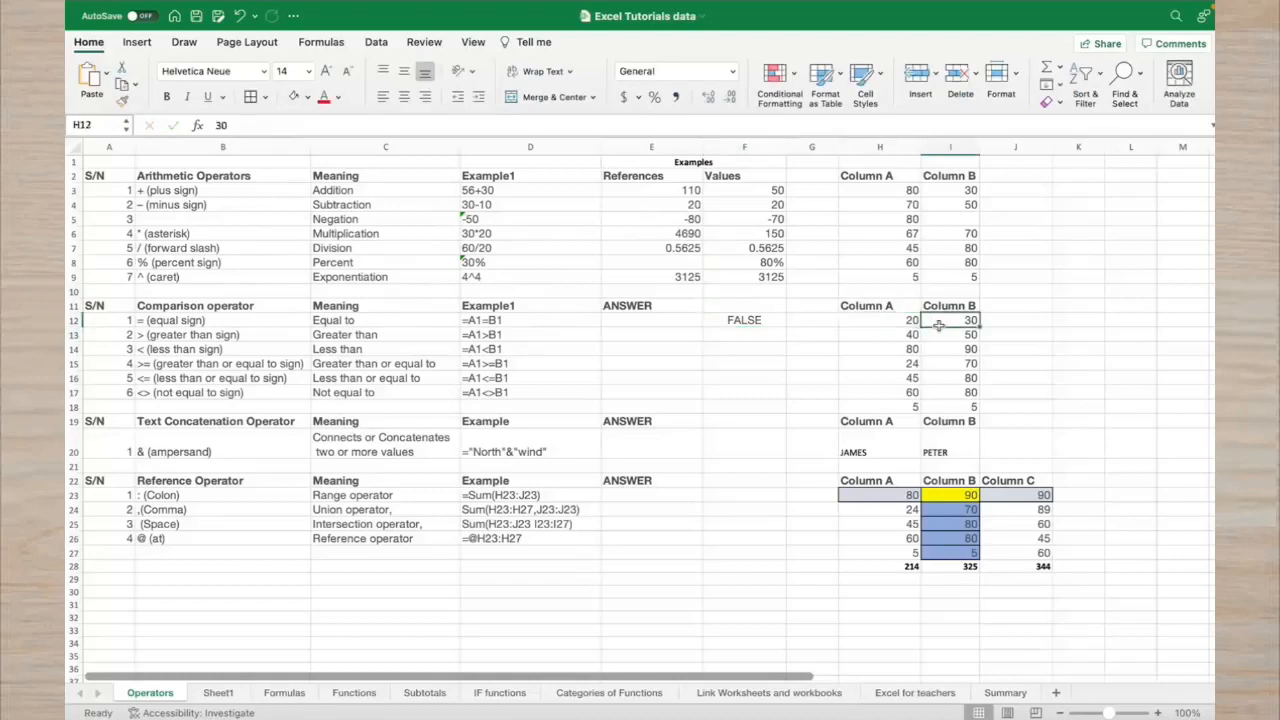
pyautogui.click(642, 321)
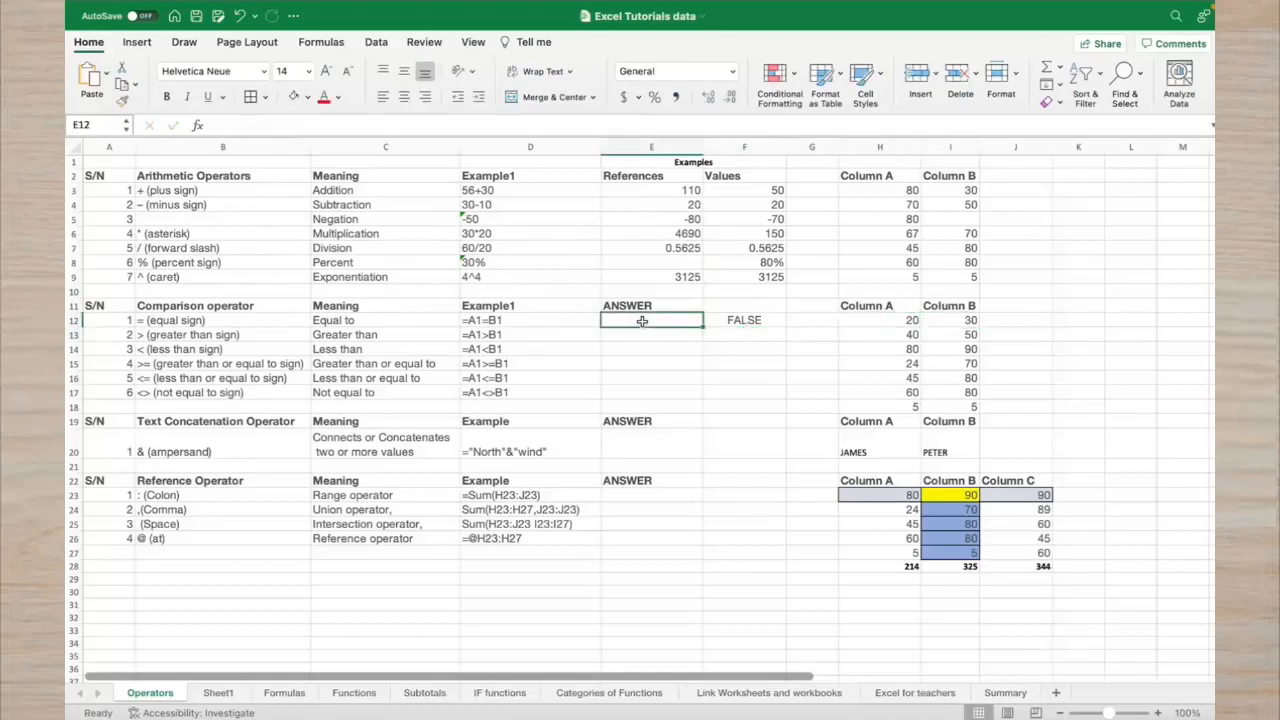
pyautogui.write('=')
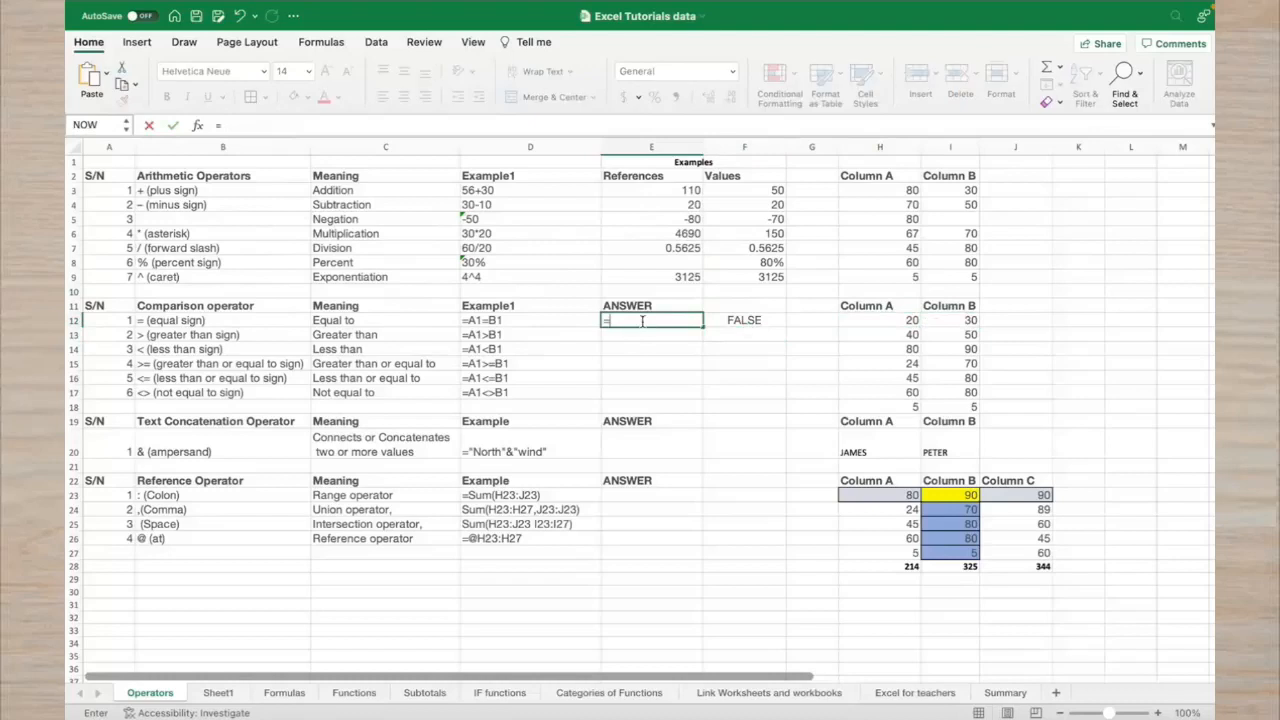
pyautogui.click(861, 320)
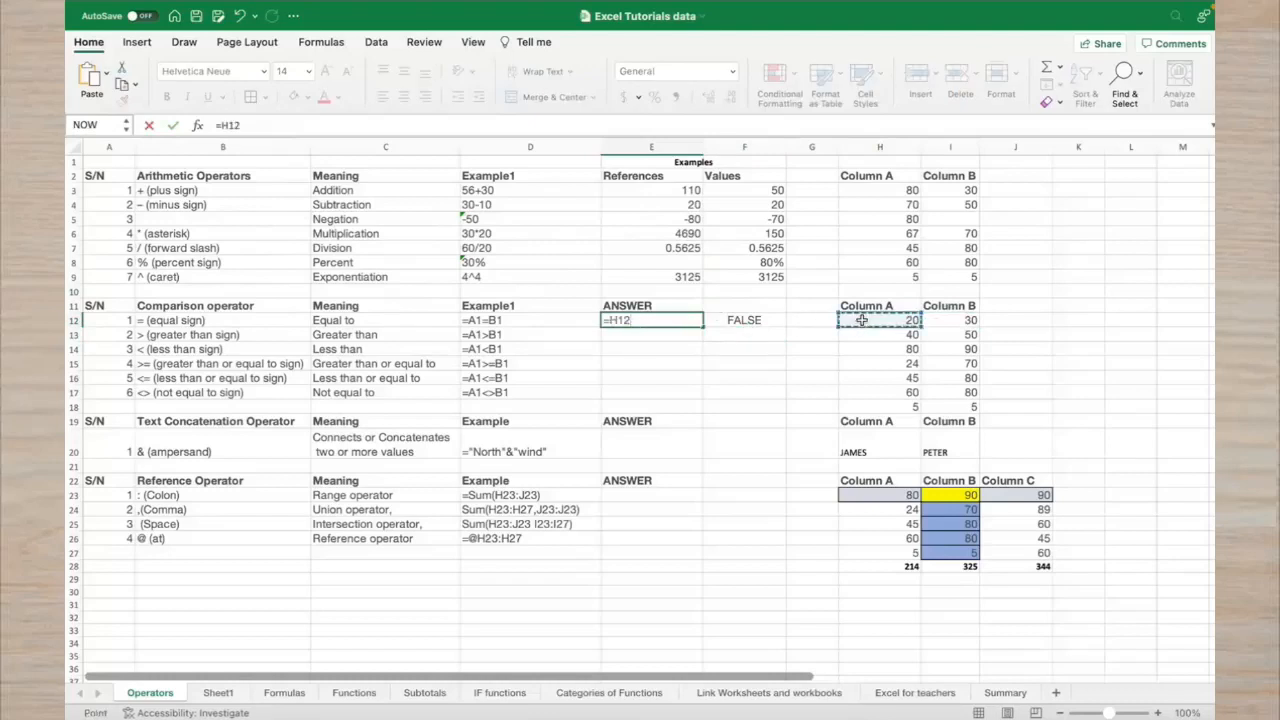
pyautogui.write('=')
pyautogui.click(952, 318)
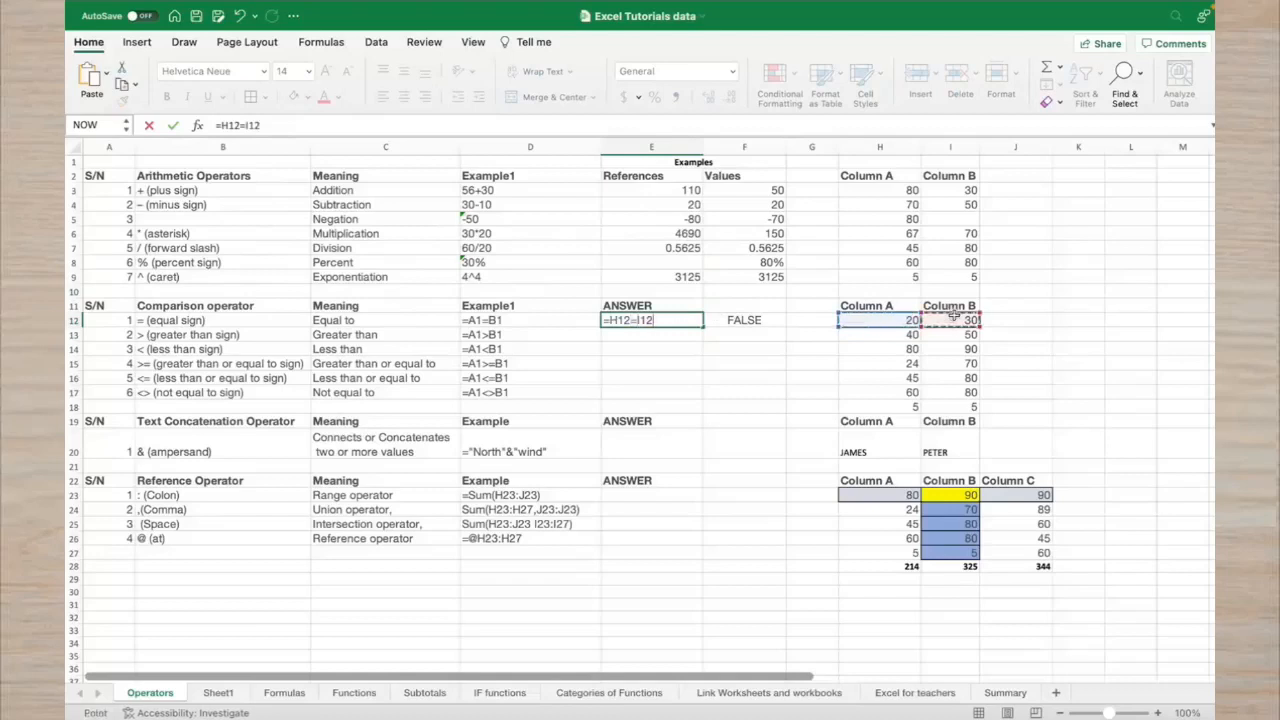
pyautogui.press('Return')
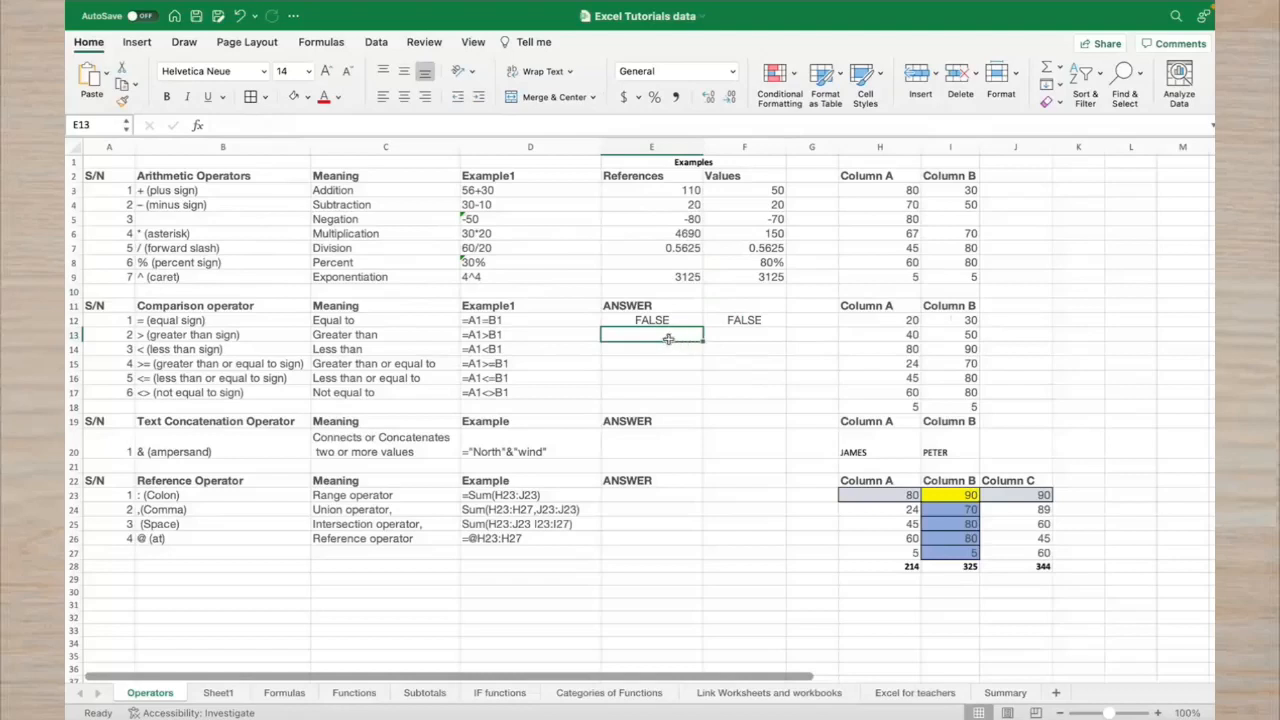
pyautogui.click(853, 319)
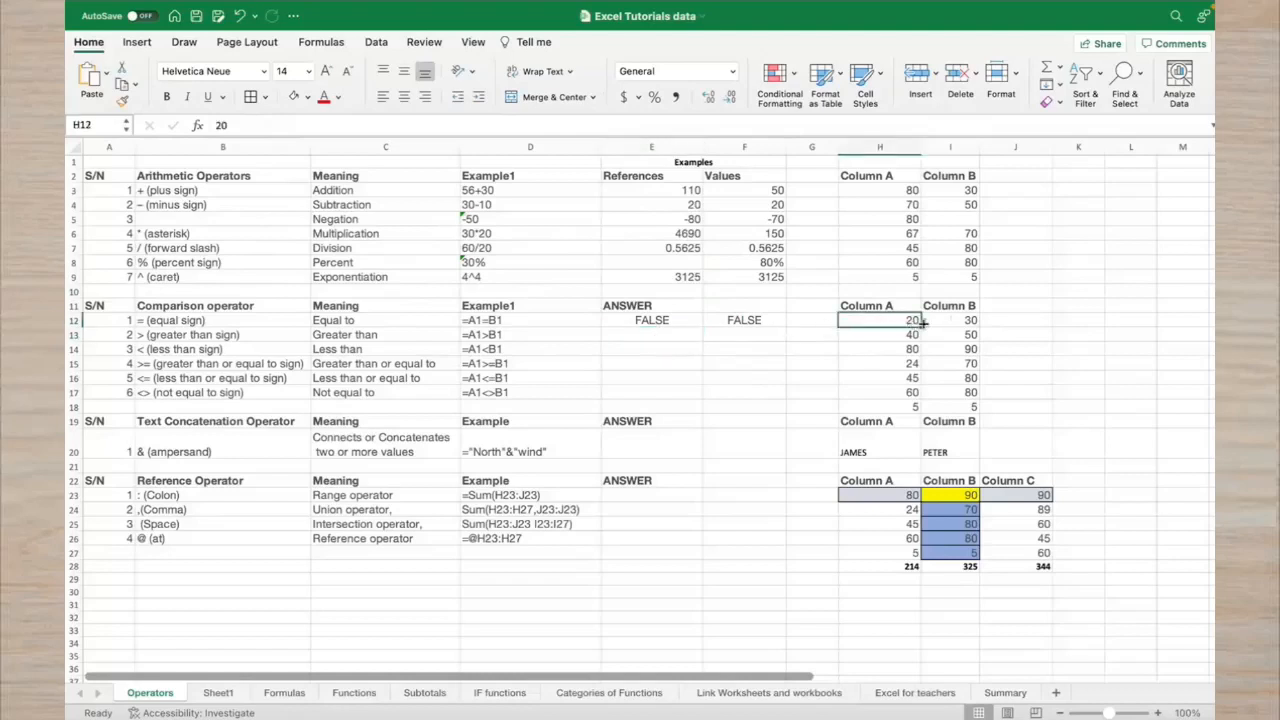
pyautogui.click(922, 320)
pyautogui.click(664, 338)
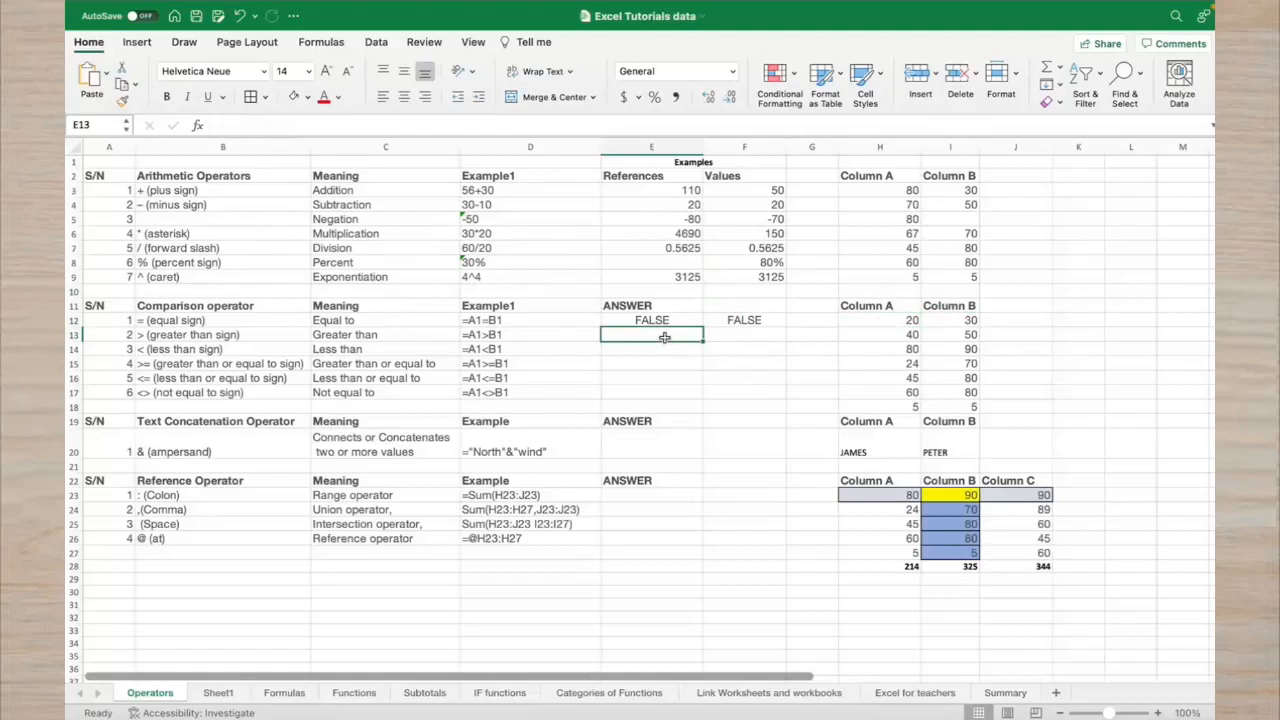
# Enter =40>50 in F13, returning FALSE
pyautogui.click(893, 338)
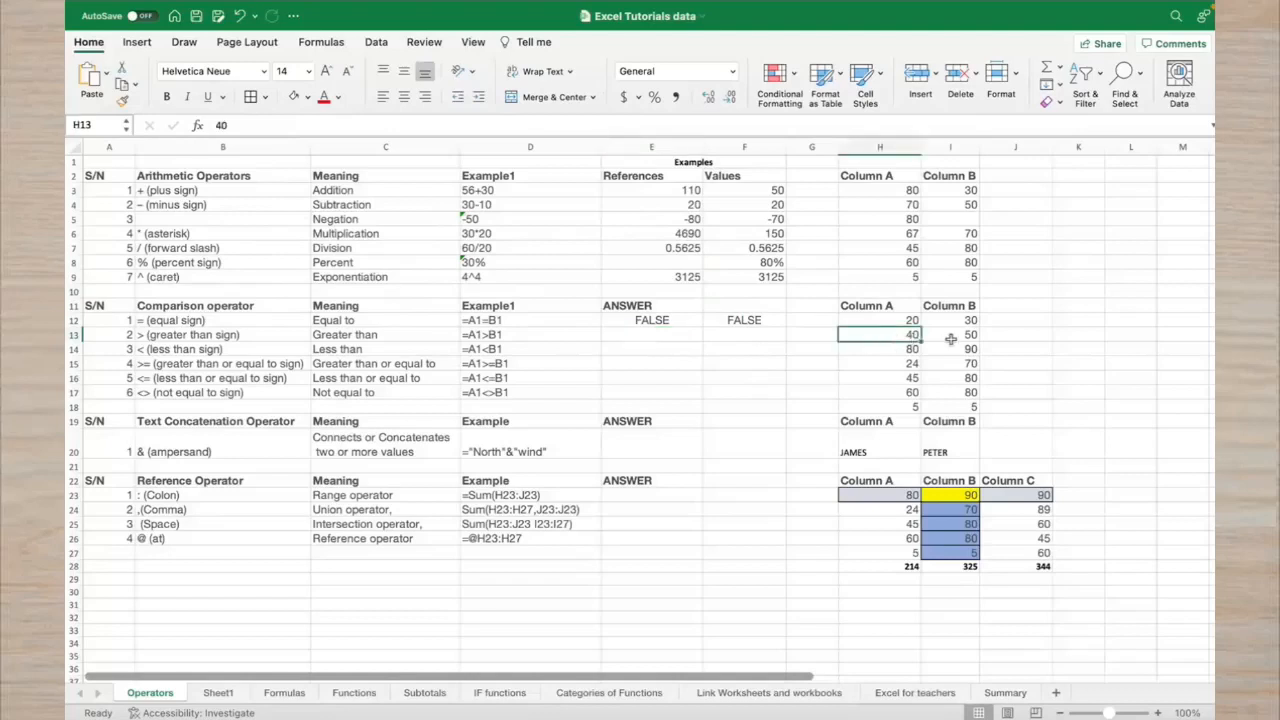
pyautogui.click(950, 339)
pyautogui.click(765, 335)
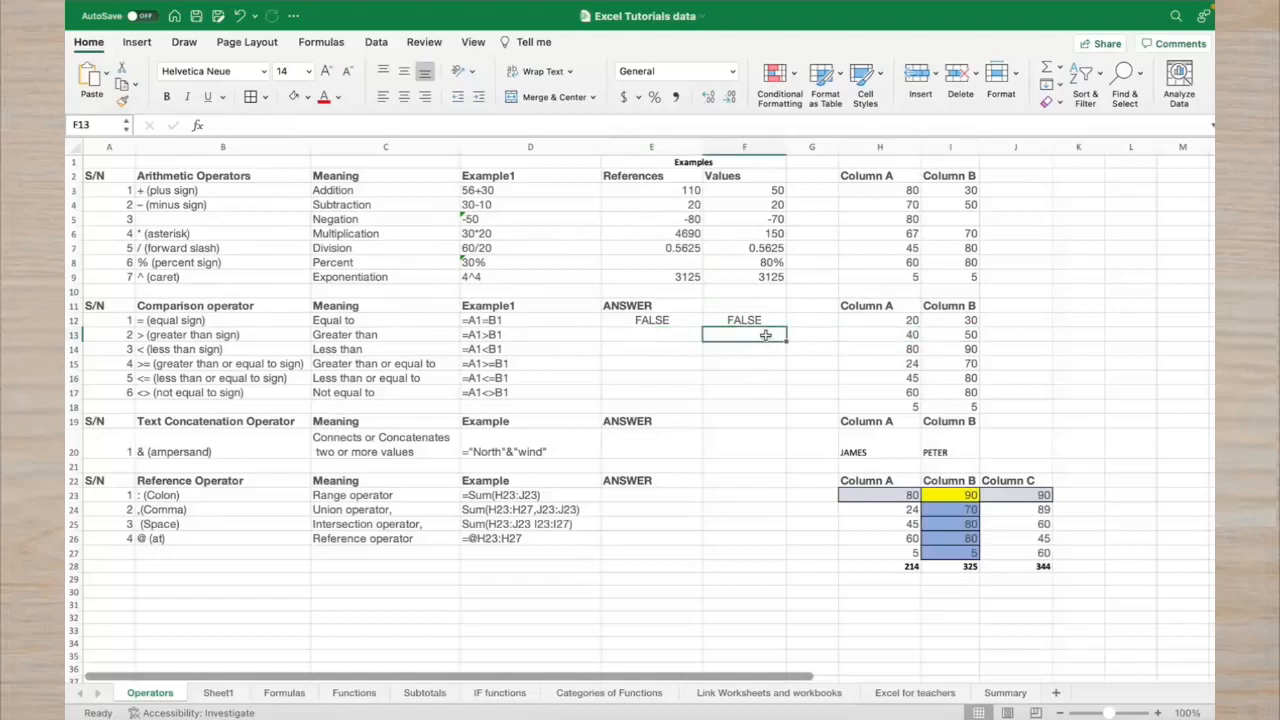
pyautogui.write('=')
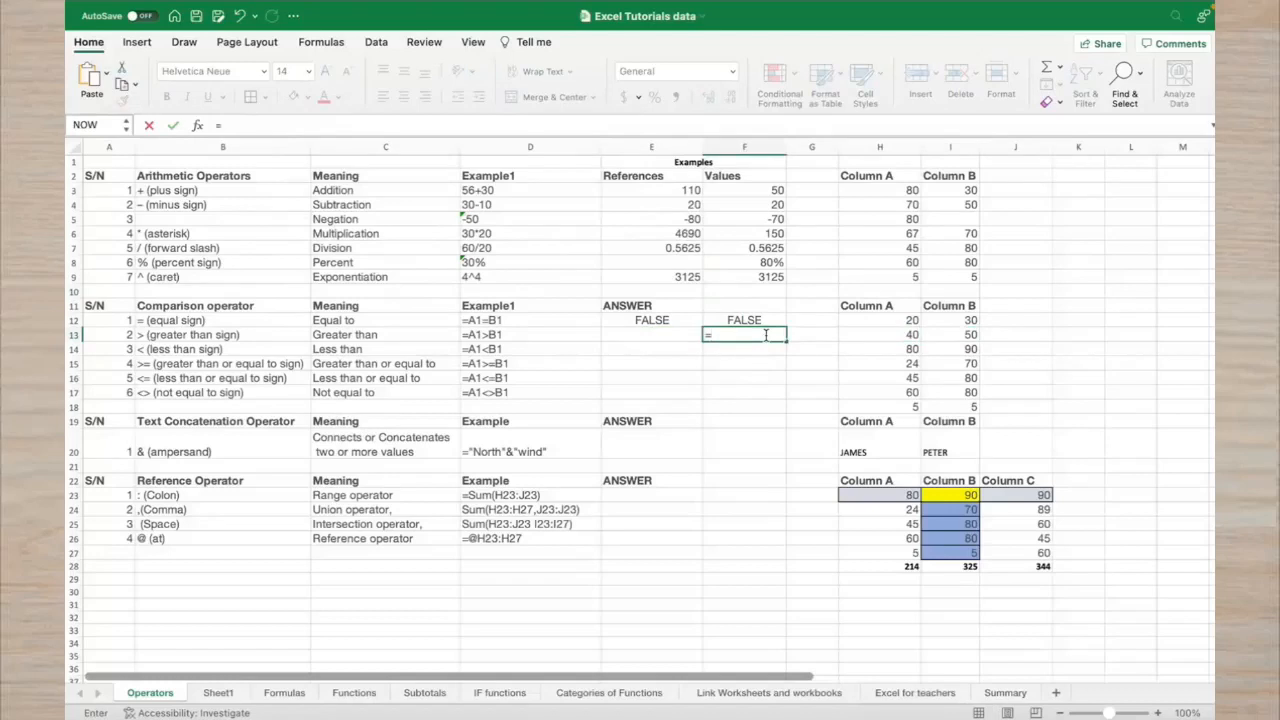
pyautogui.click(858, 337)
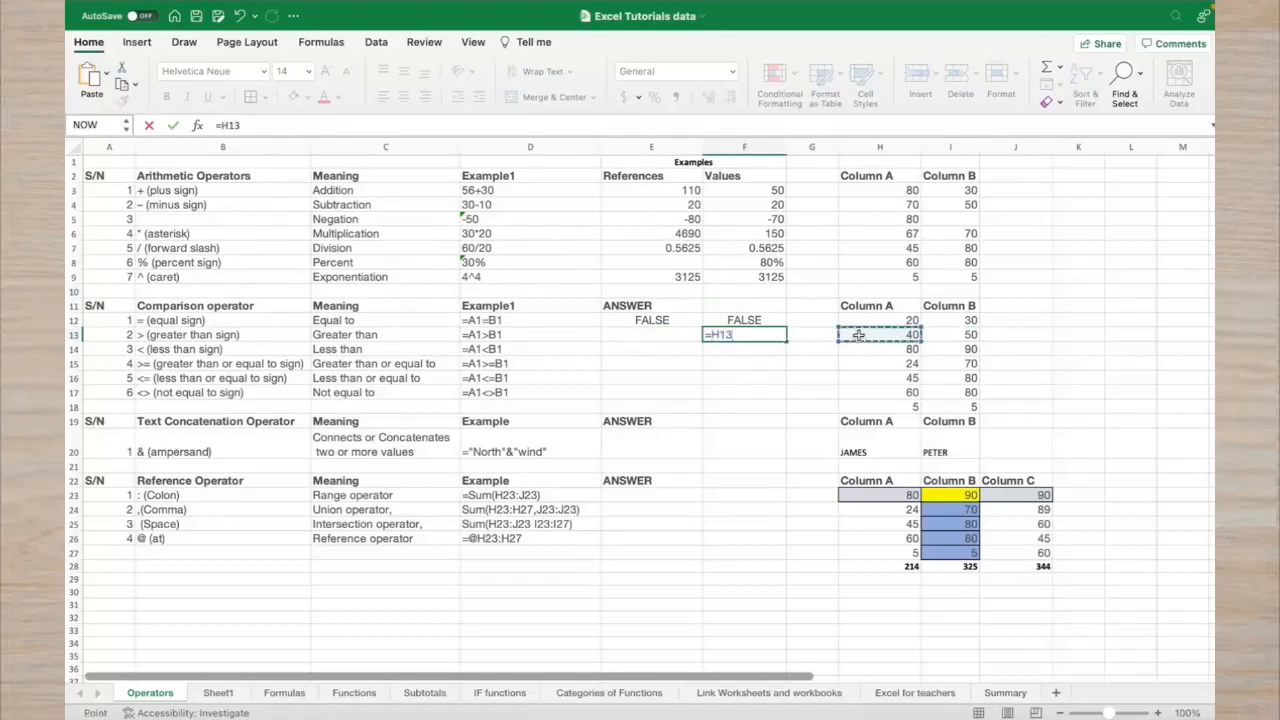
pyautogui.press('BackSpace')
pyautogui.press('BackSpace')
pyautogui.press('BackSpace')
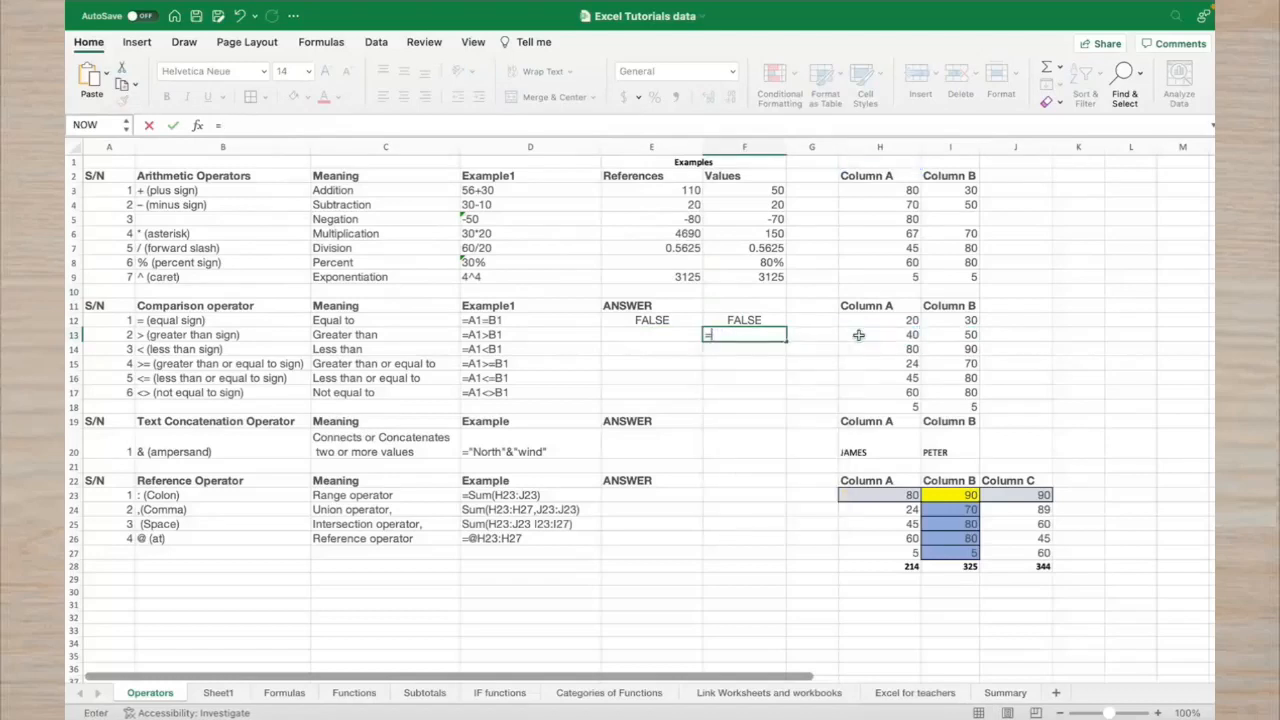
pyautogui.write('40>50')
pyautogui.press('Return')
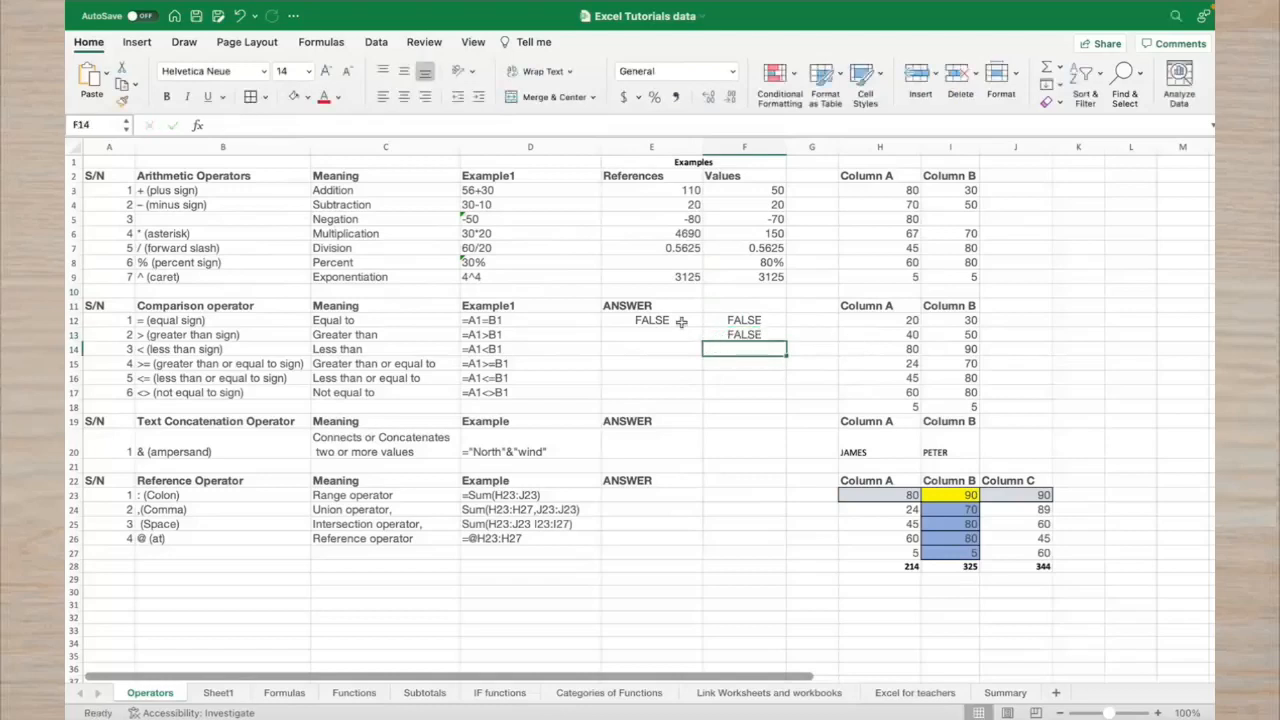
# Enter =H13>I13 in E13, also returning FALSE
pyautogui.click(665, 331)
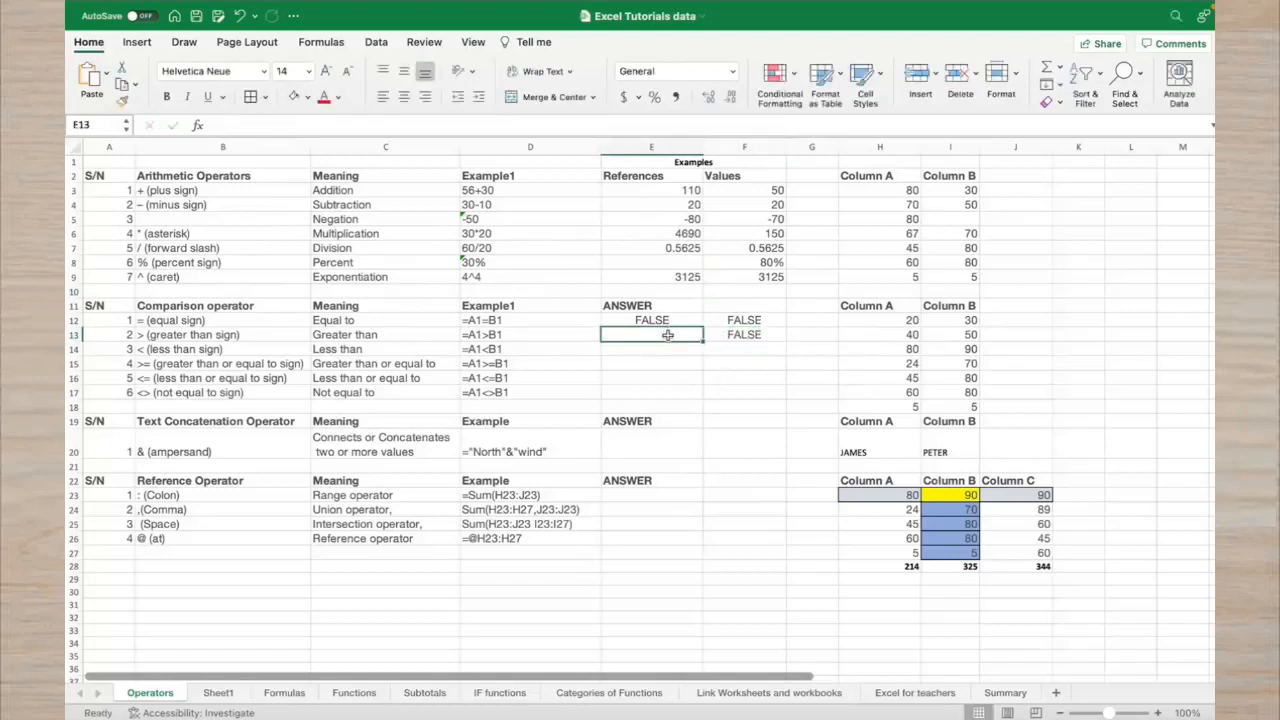
pyautogui.write('=')
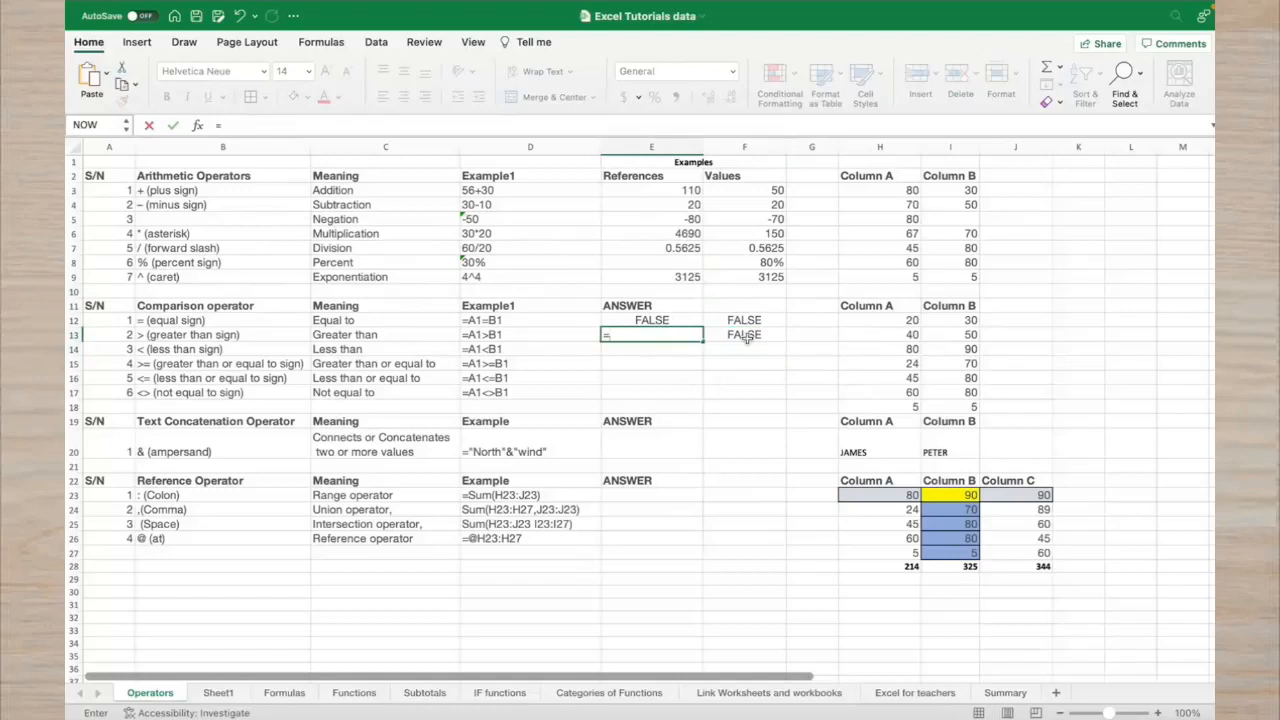
pyautogui.click(856, 338)
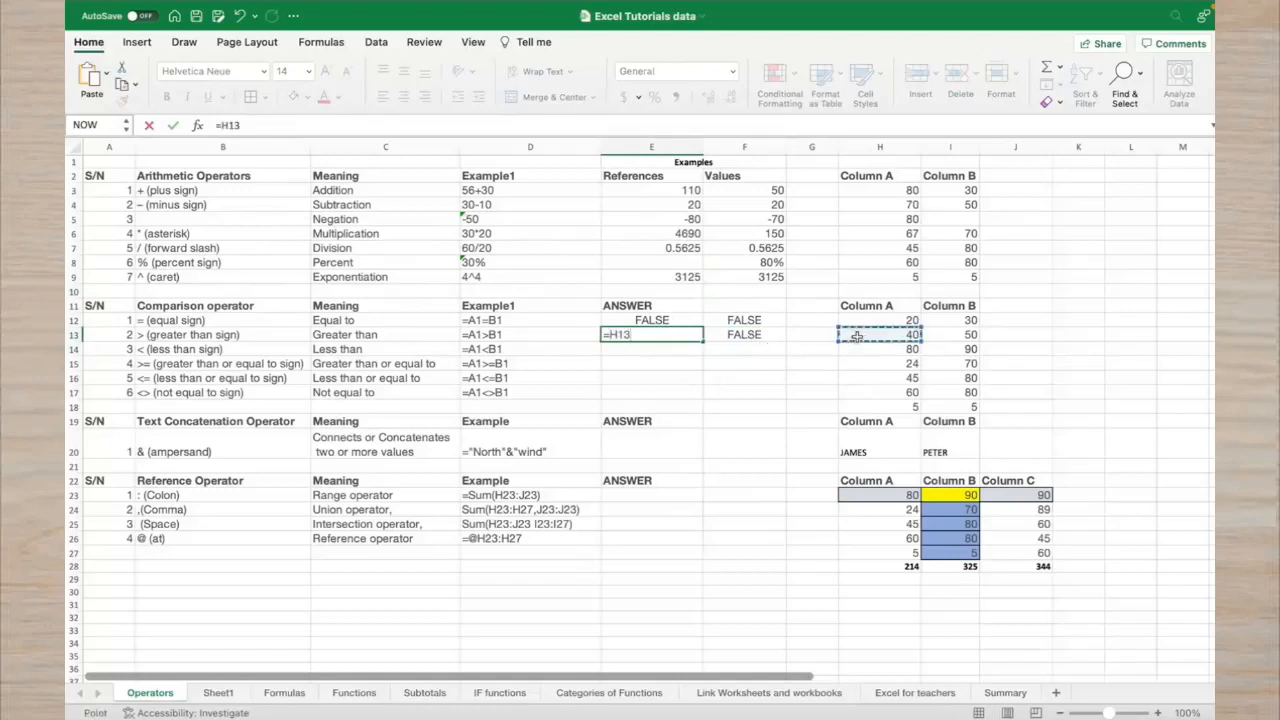
pyautogui.write('>')
pyautogui.click(975, 336)
pyautogui.press('Return')
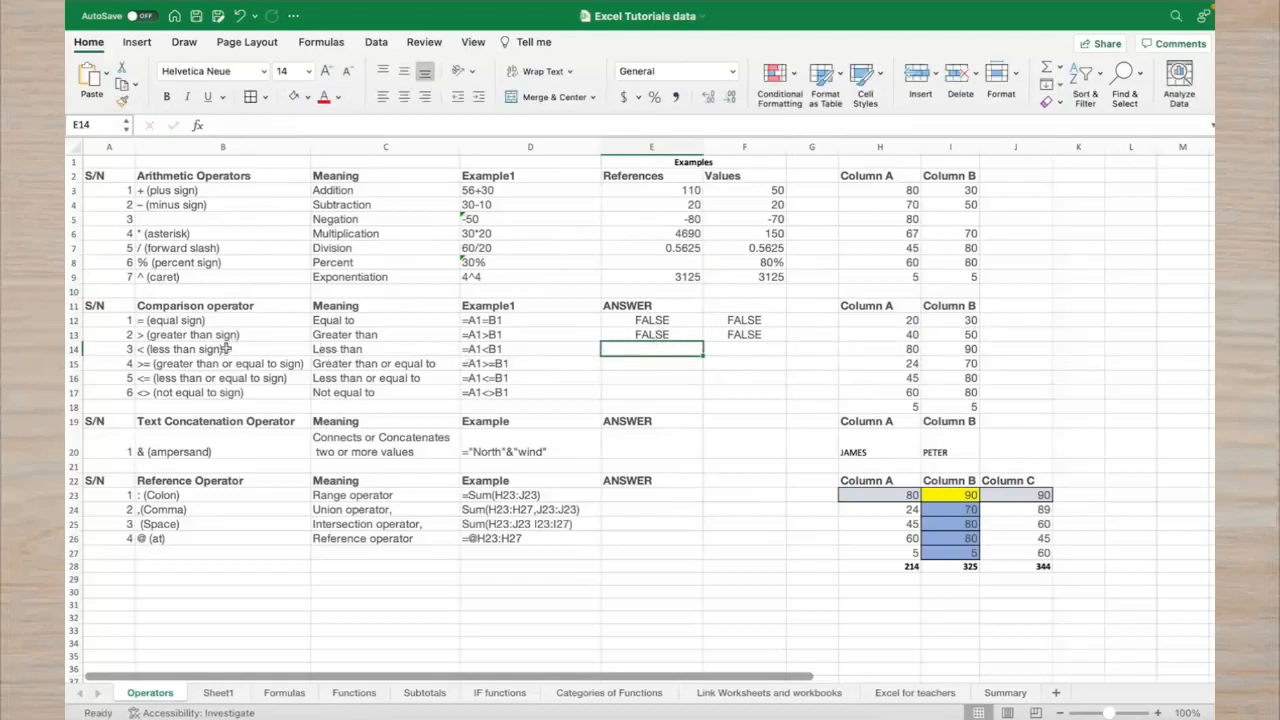
# Enter =80<90 in F14, returning TRUE
pyautogui.click(720, 350)
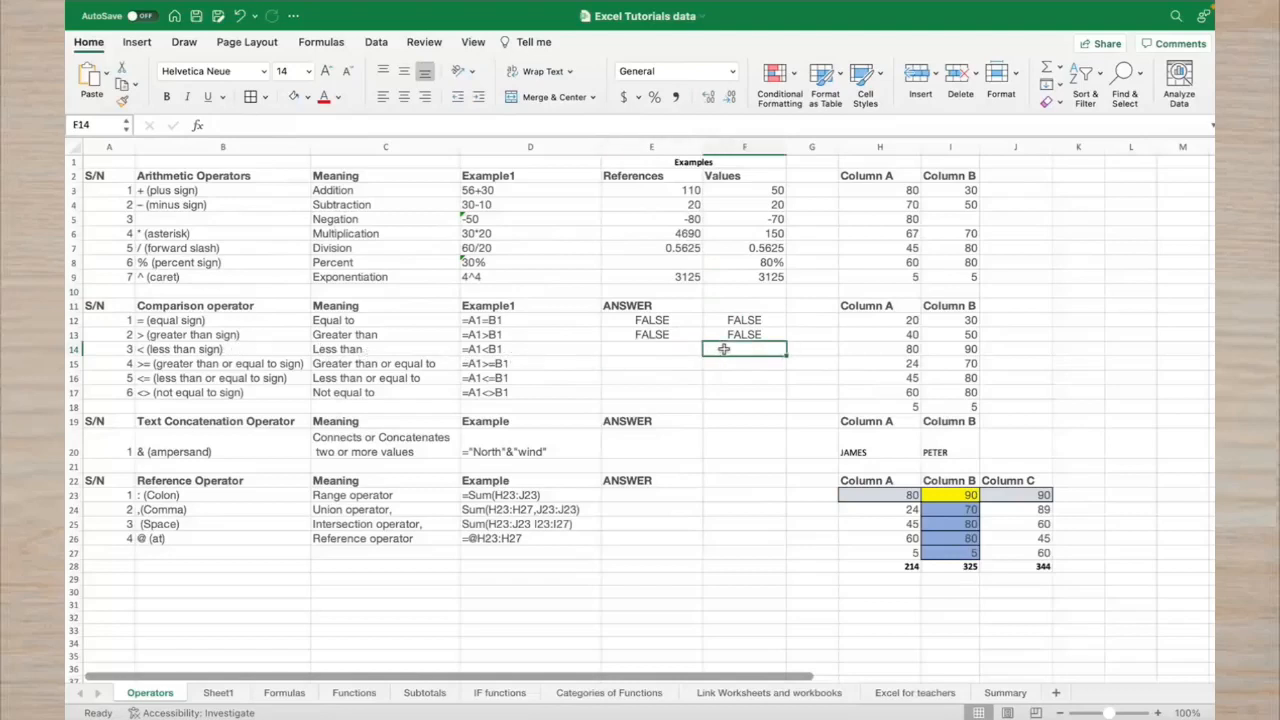
pyautogui.click(900, 352)
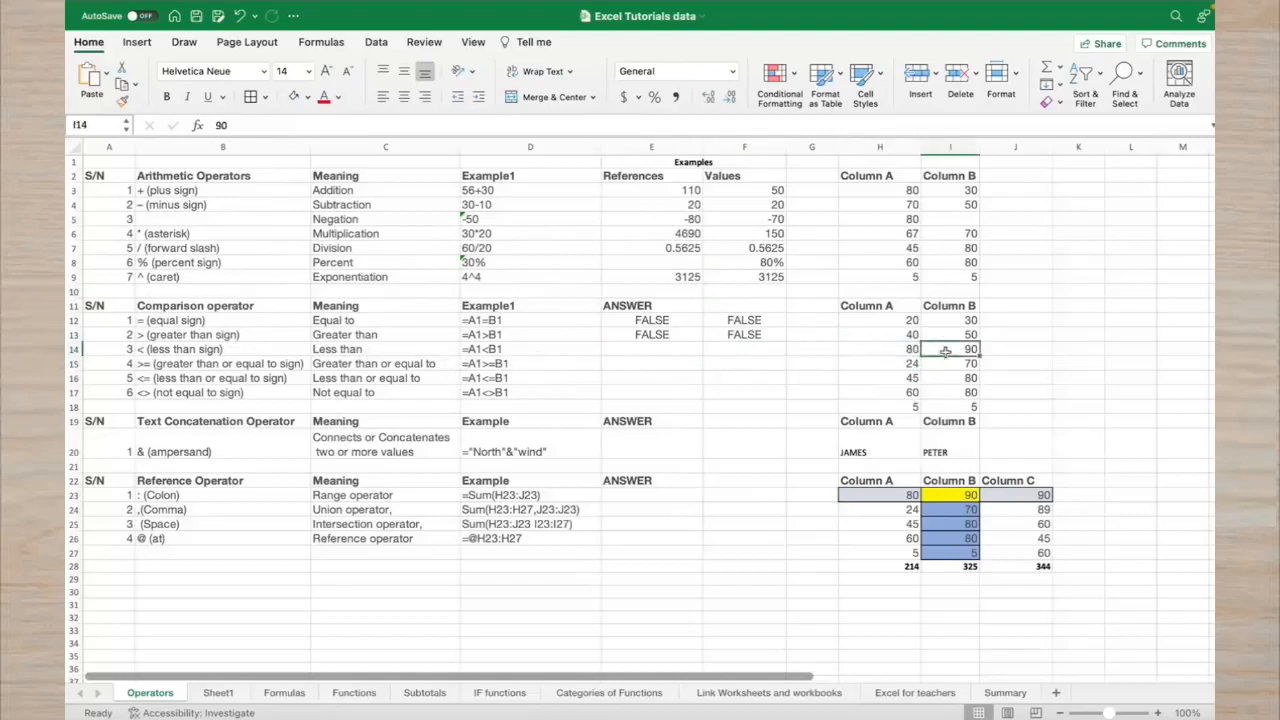
pyautogui.click(768, 352)
pyautogui.write('=')
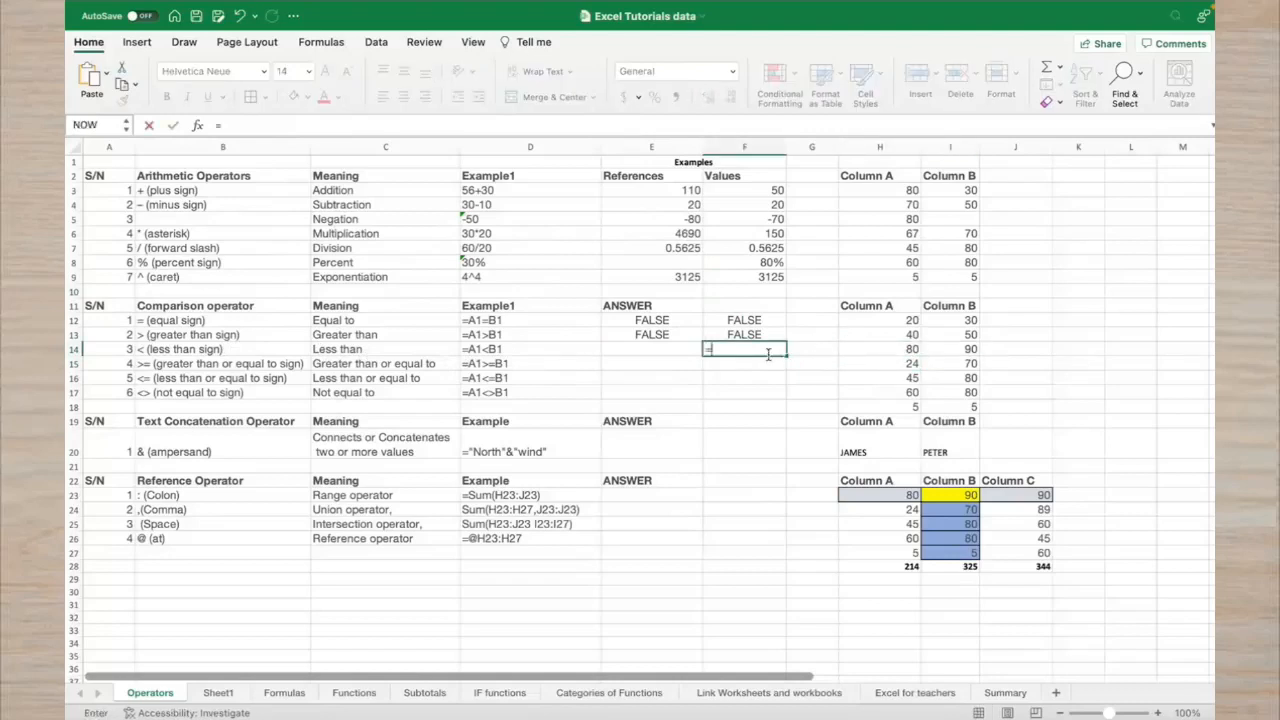
pyautogui.write('80<90')
pyautogui.press('Return')
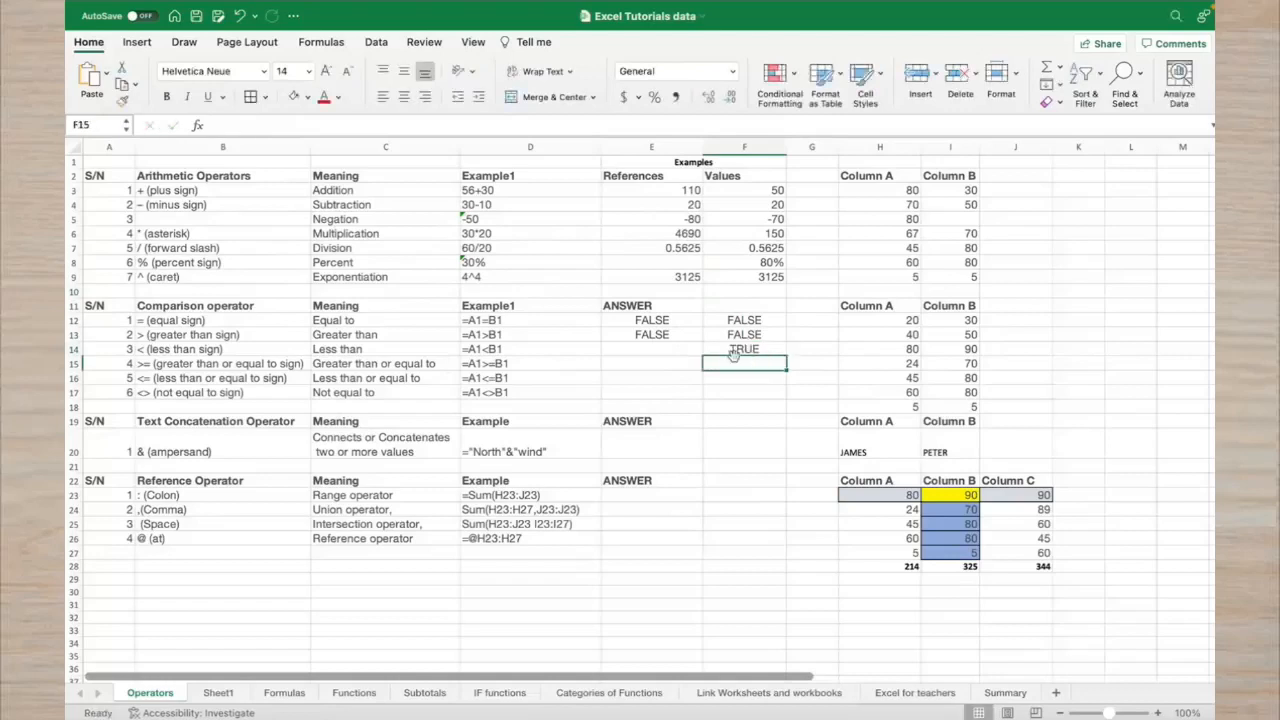
# Enter =H14<I14 in E14, also returning TRUE
pyautogui.click(848, 350)
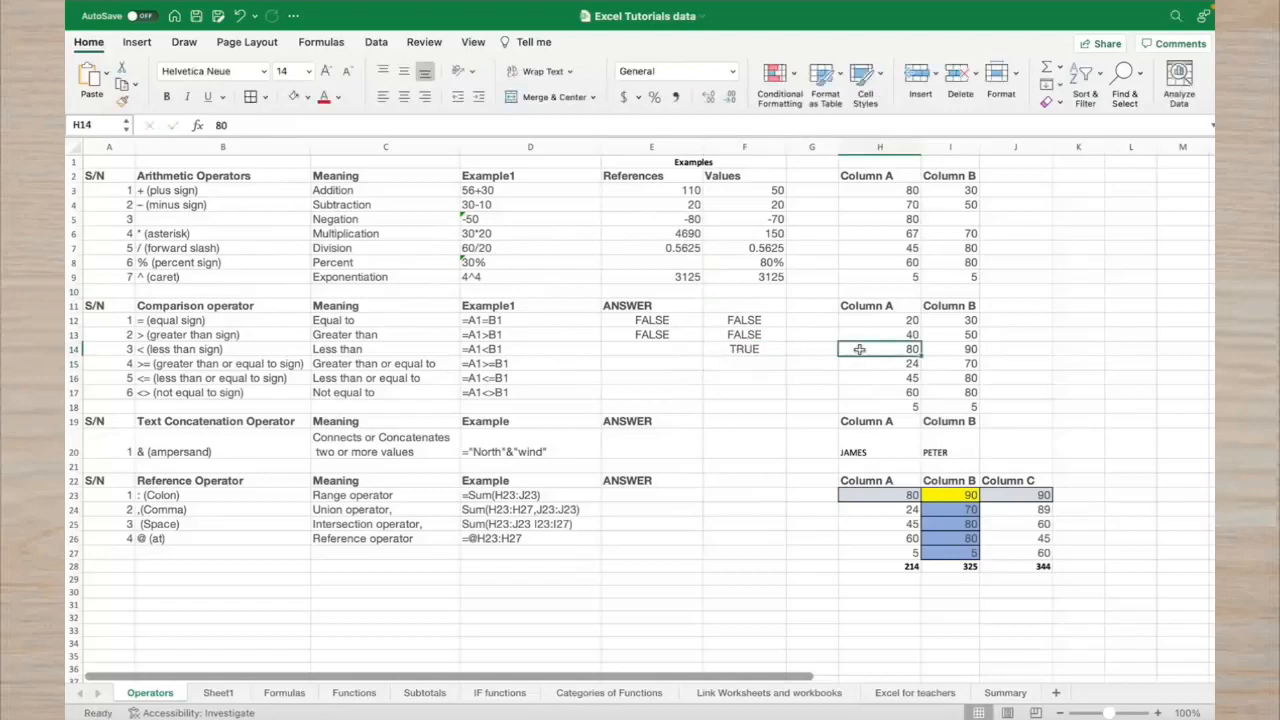
pyautogui.click(684, 352)
pyautogui.write('=')
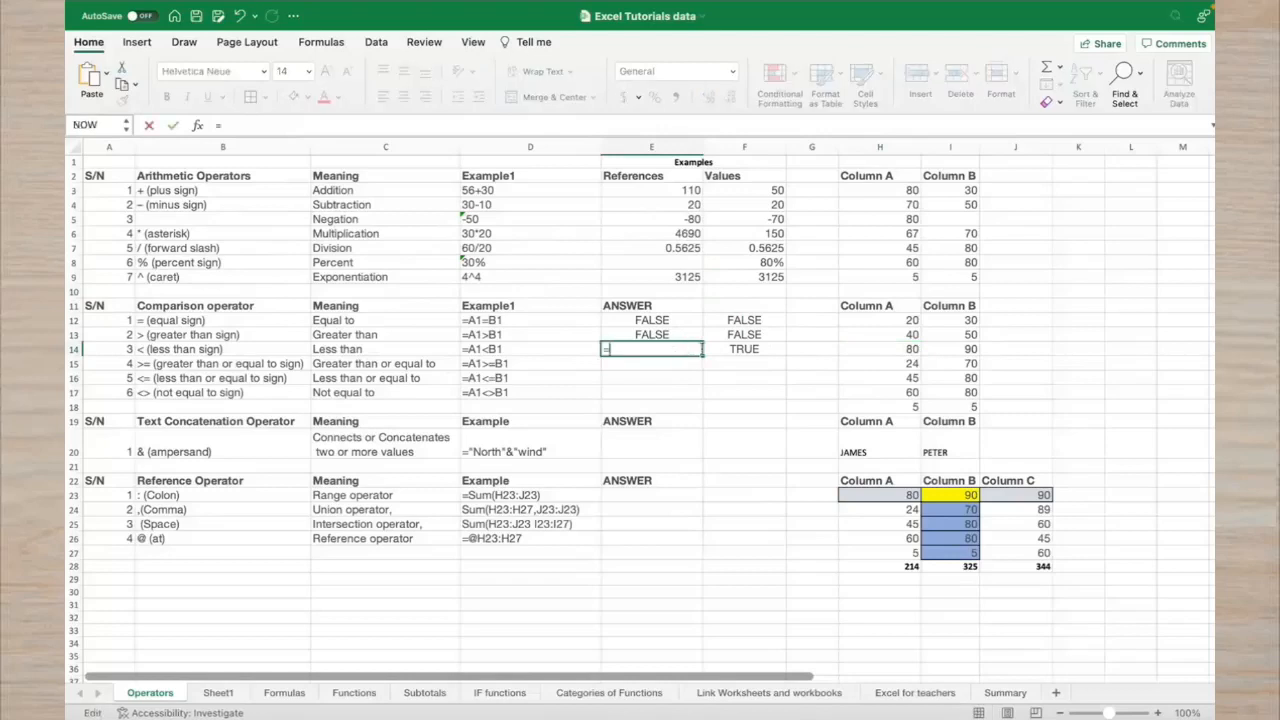
pyautogui.click(867, 352)
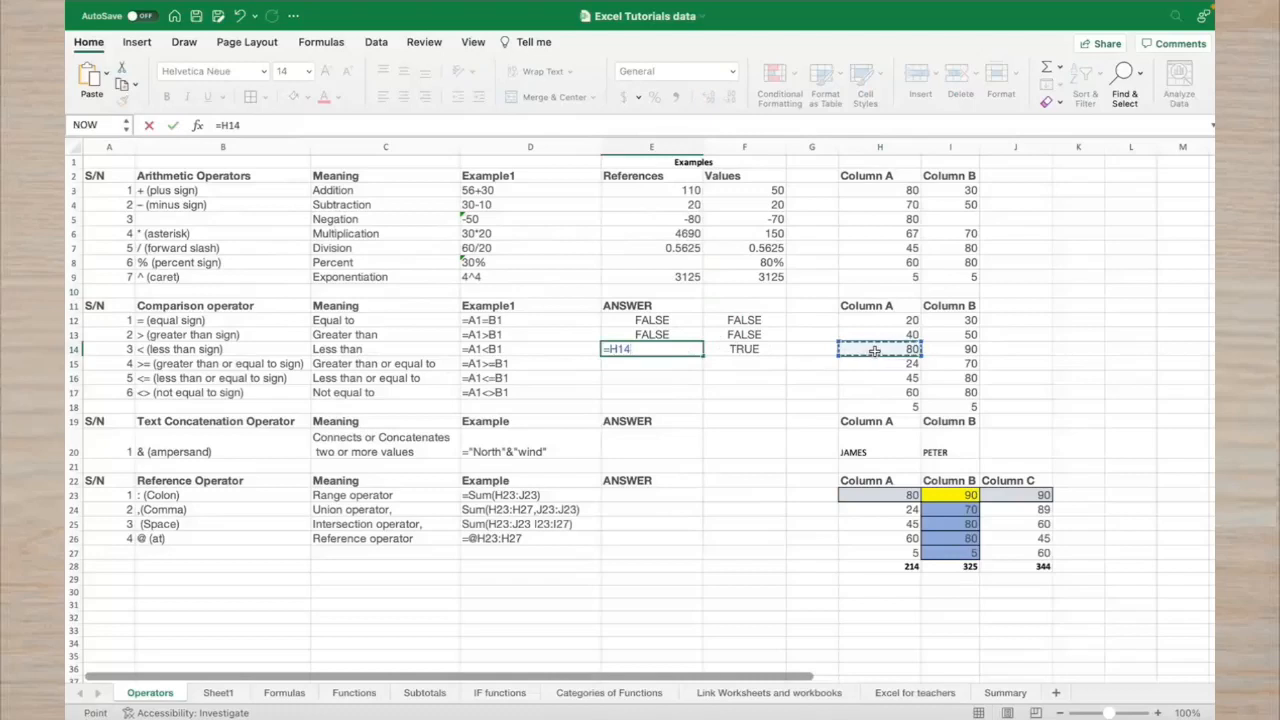
pyautogui.write('<')
pyautogui.click(945, 351)
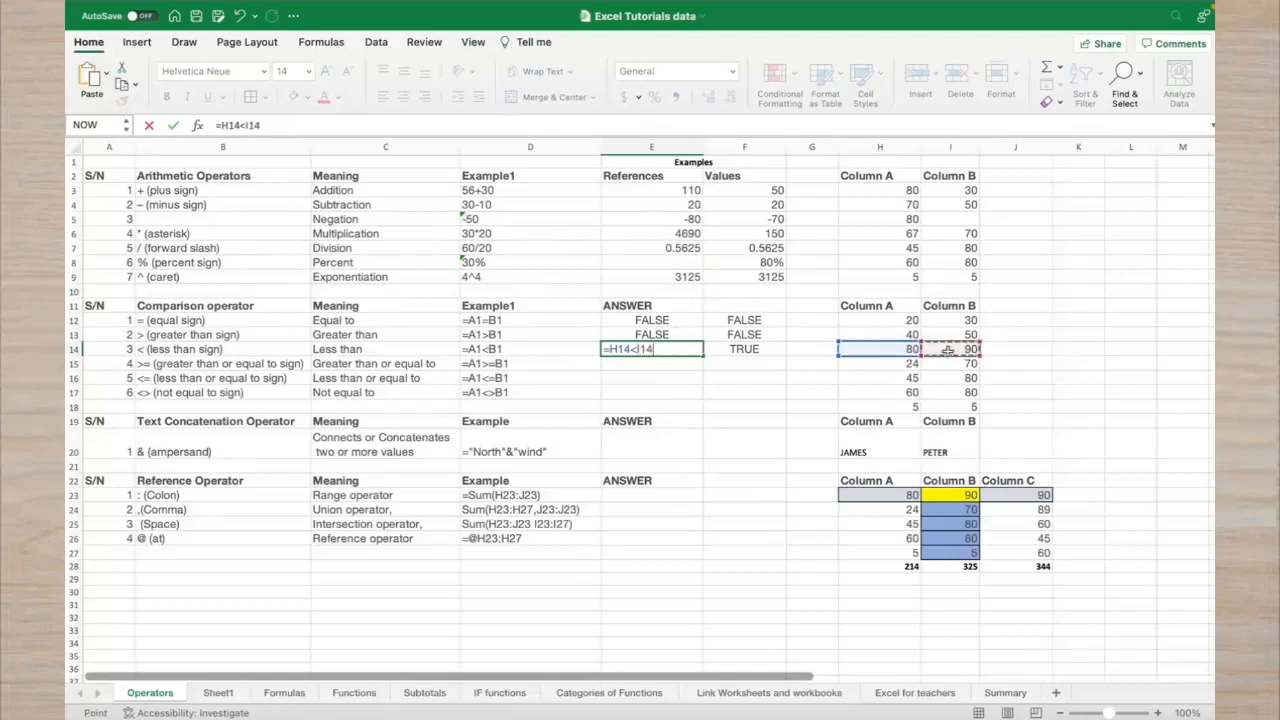
pyautogui.press('Return')
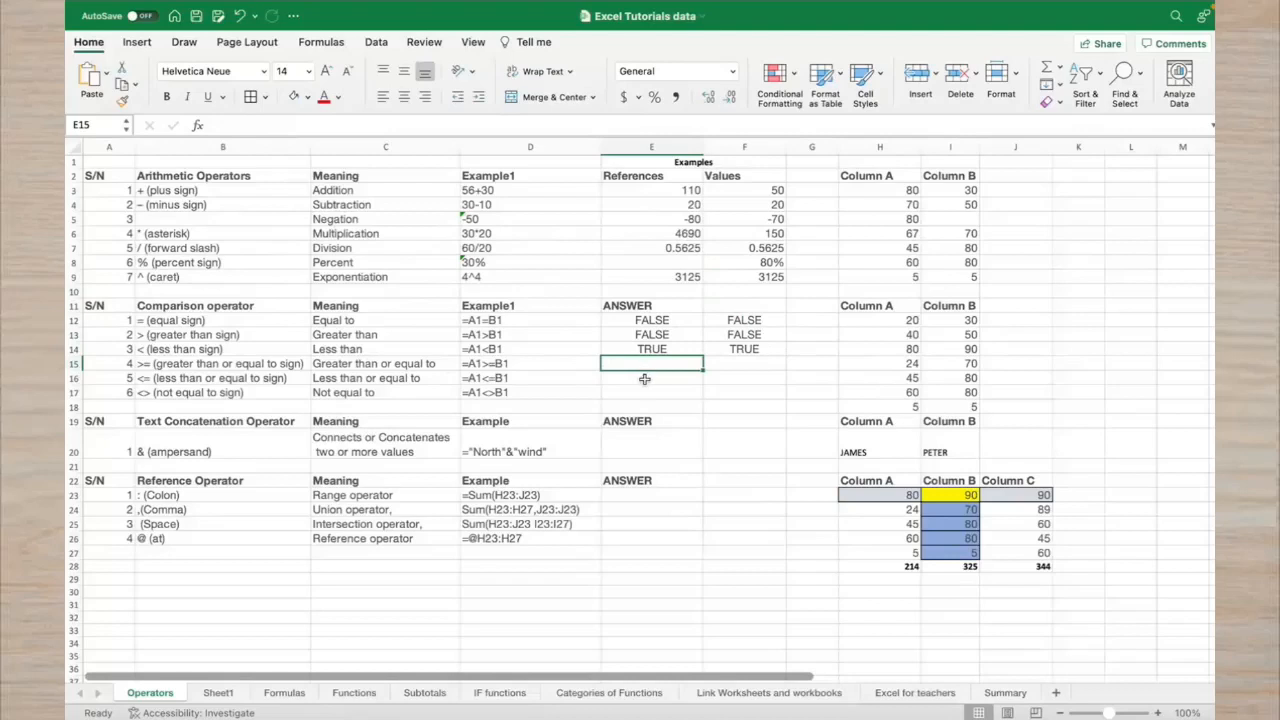
# Enter the literal comparison =24>=70 in F15 so it returns FALSE
pyautogui.click(723, 369)
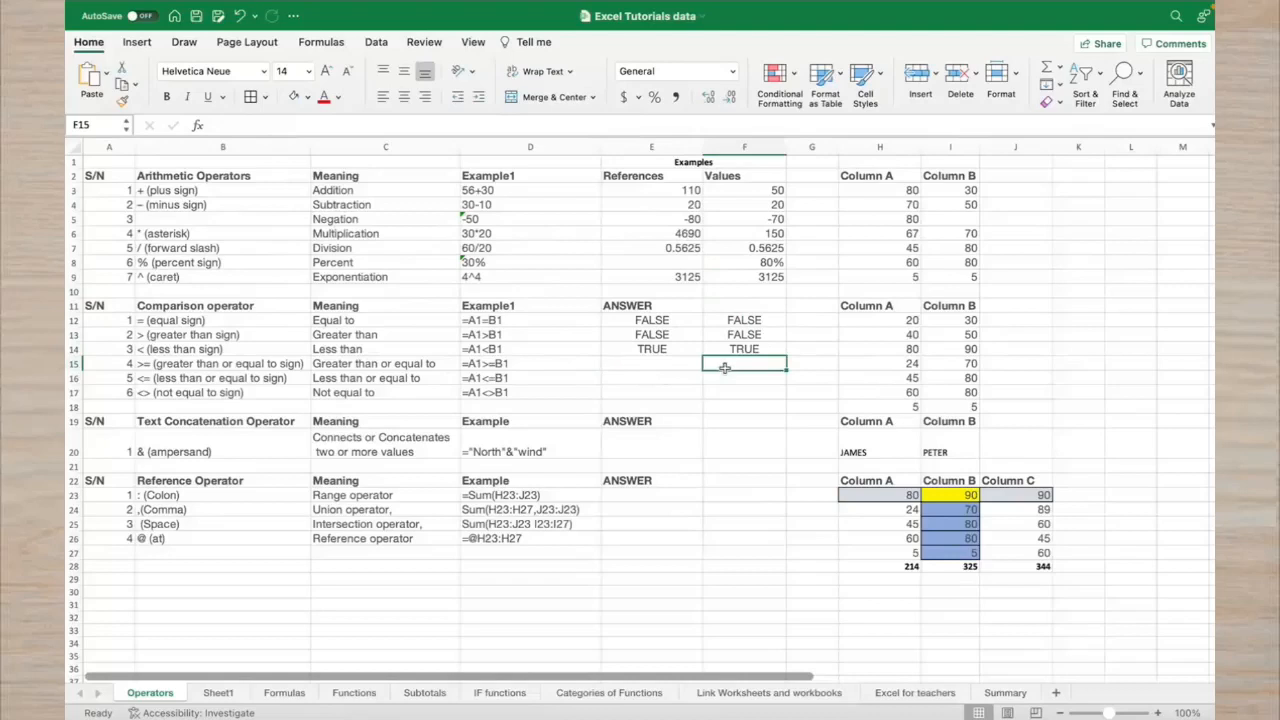
pyautogui.write('=')
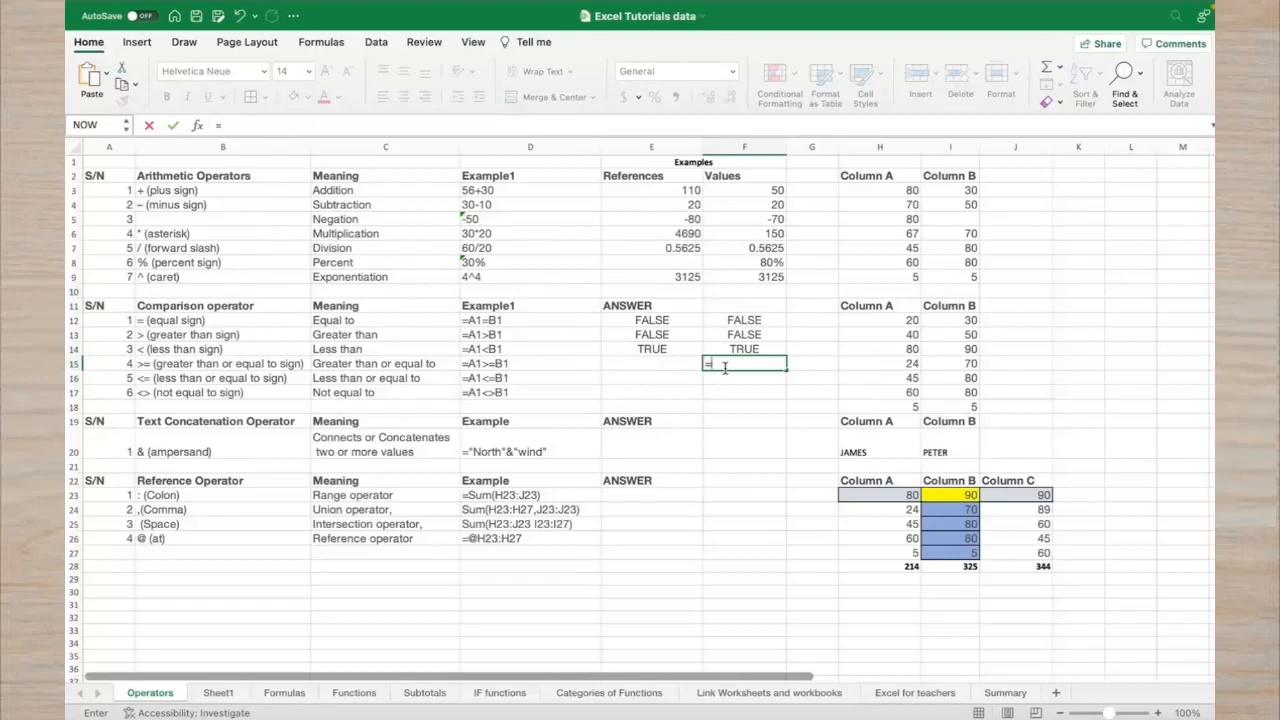
pyautogui.click(864, 365)
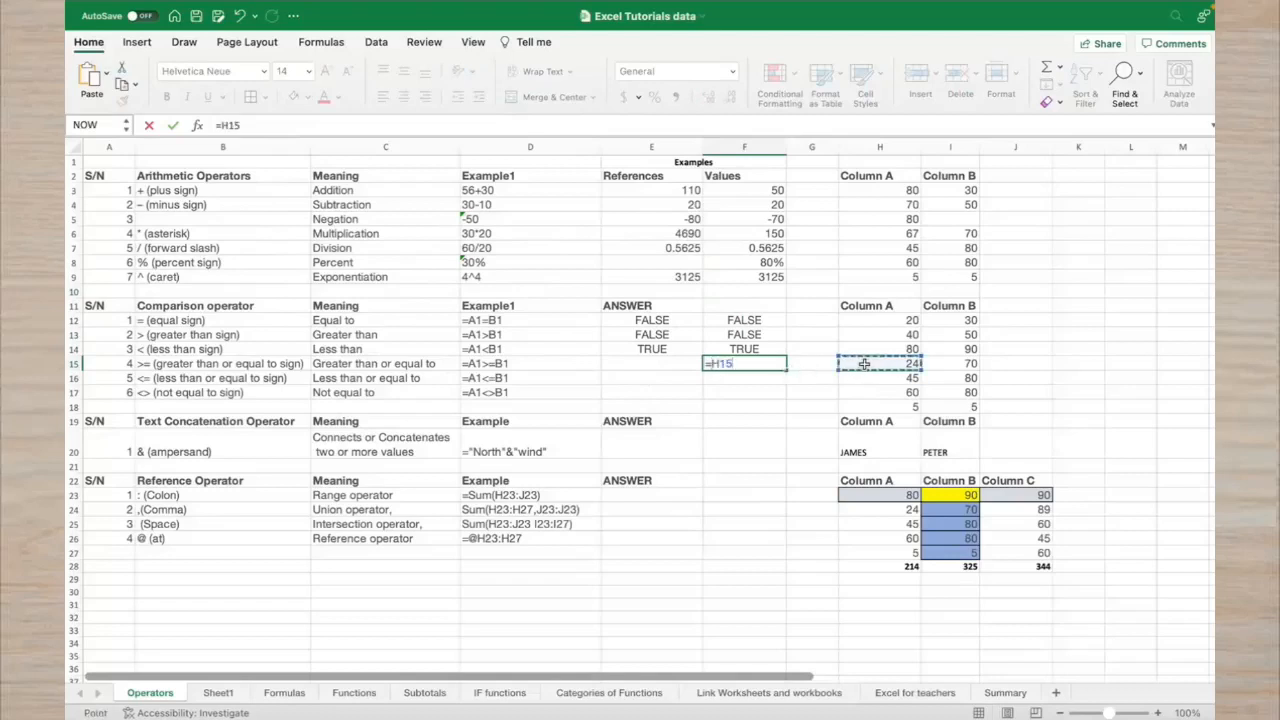
pyautogui.write('23')
pyautogui.press('BackSpace')
pyautogui.press('BackSpace')
pyautogui.press('BackSpace')
pyautogui.press('BackSpace')
pyautogui.press('BackSpace')
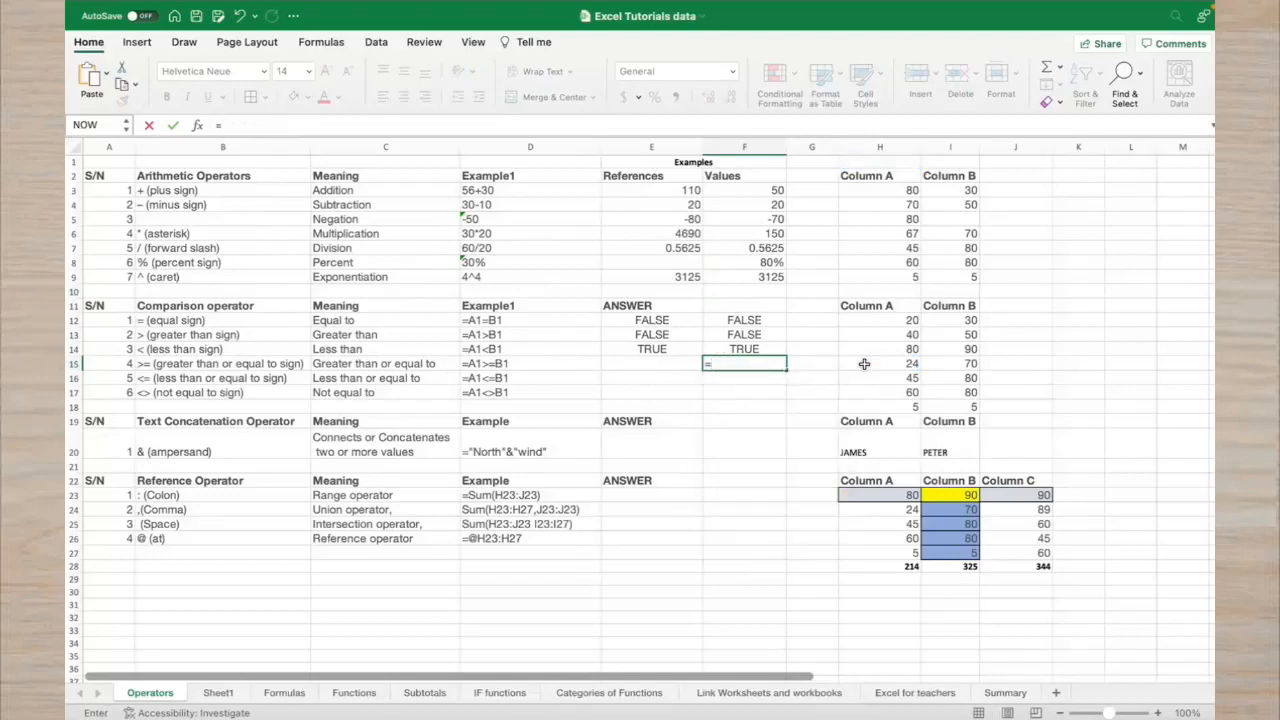
pyautogui.write('24>=')
pyautogui.click(951, 367)
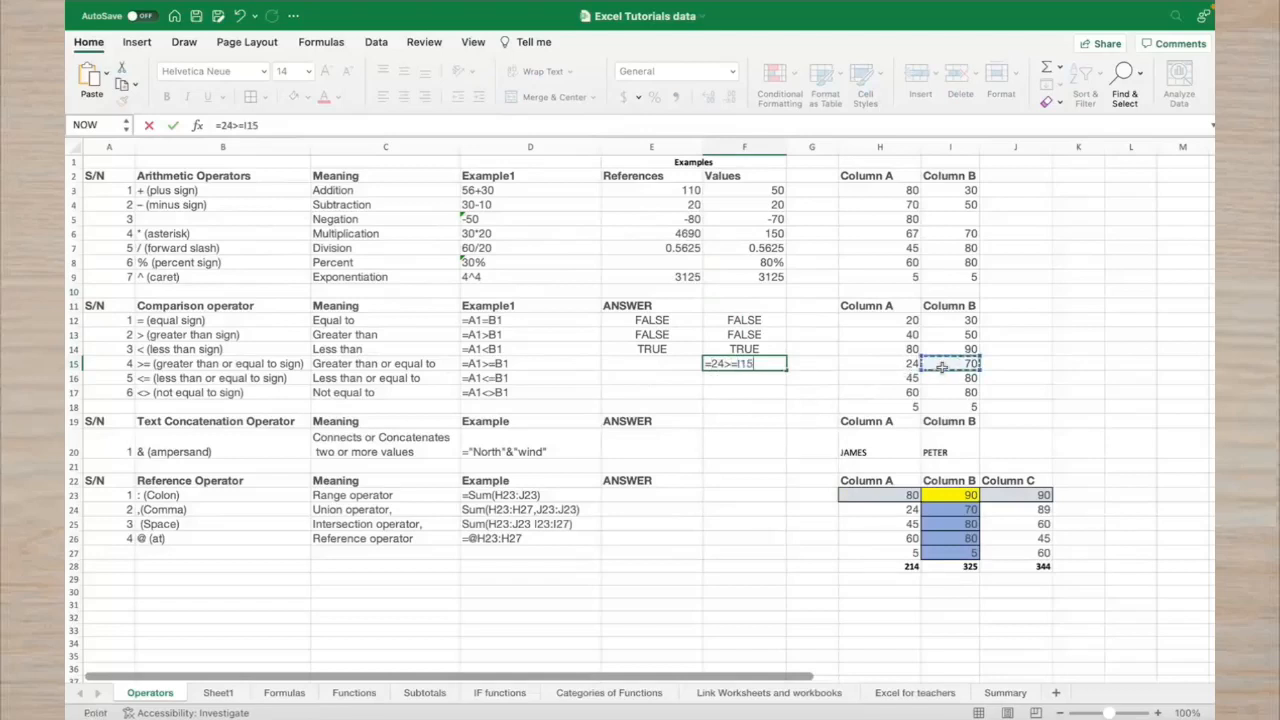
pyautogui.press('BackSpace')
pyautogui.press('BackSpace')
pyautogui.press('BackSpace')
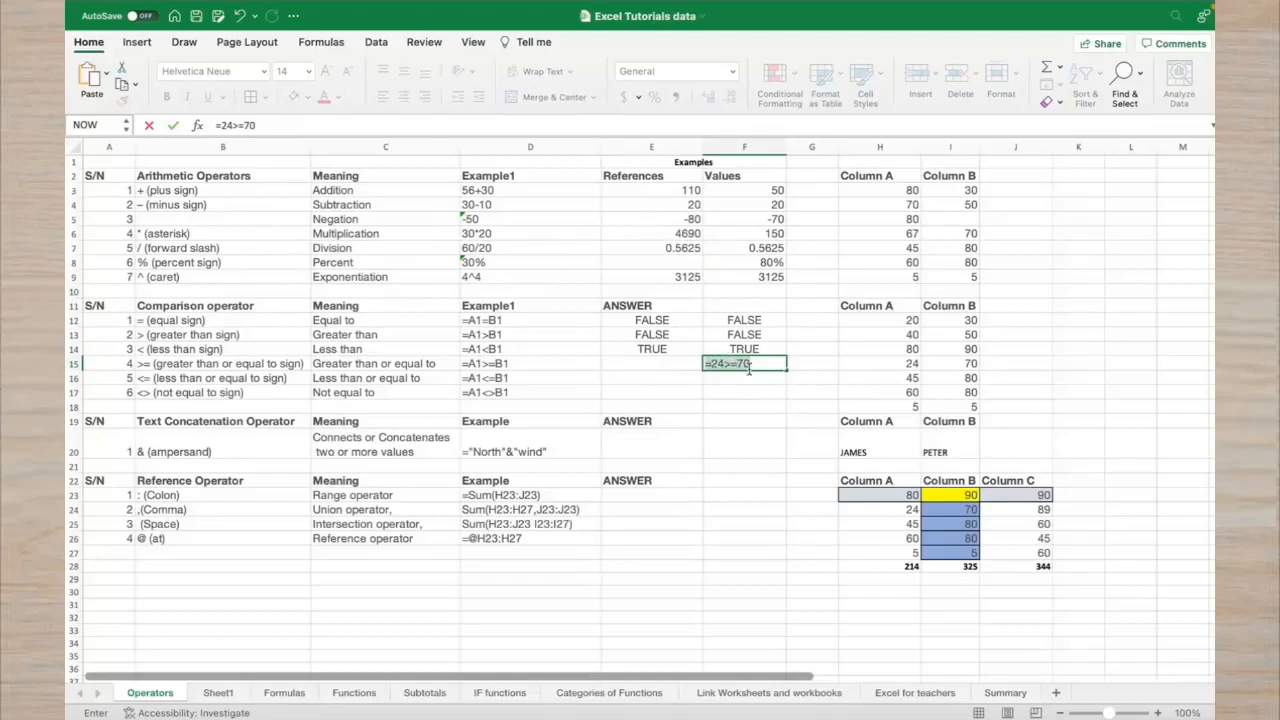
pyautogui.press('BackSpace')
pyautogui.press('BackSpace')
pyautogui.press('BackSpace')
pyautogui.press('BackSpace')
pyautogui.press('BackSpace')
pyautogui.press('BackSpace')
pyautogui.click(744, 376)
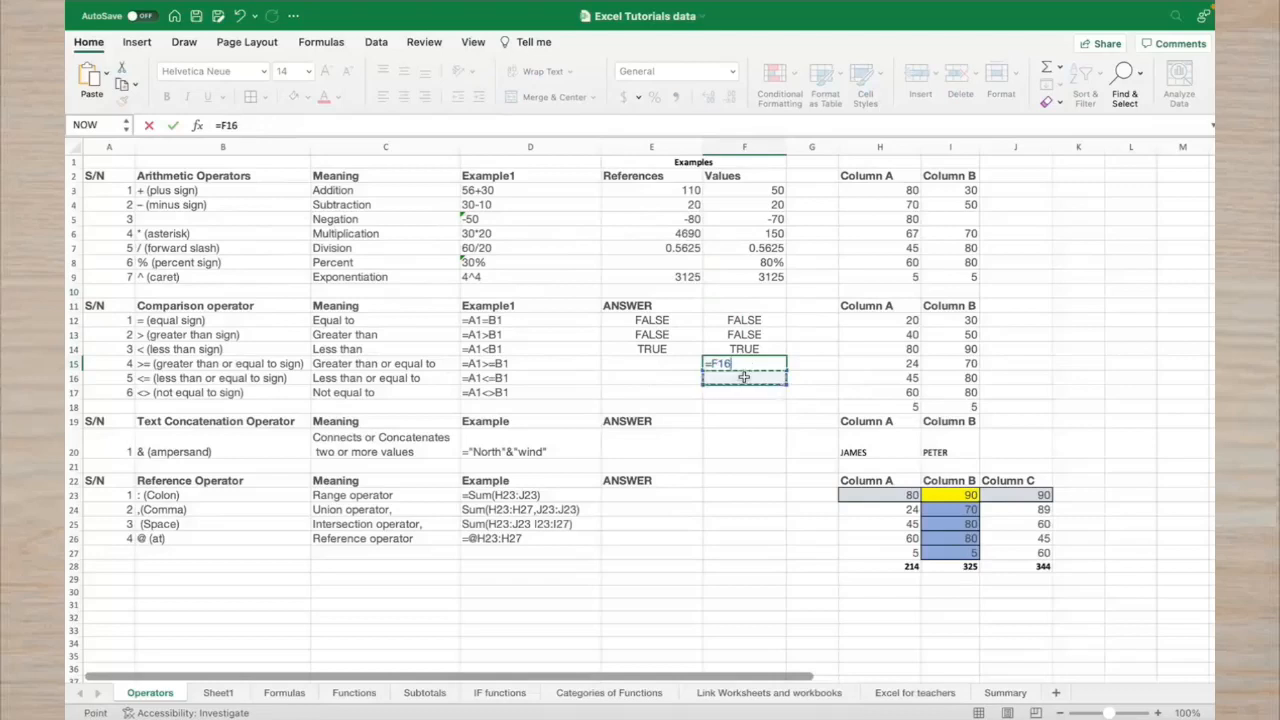
pyautogui.press('super+z')
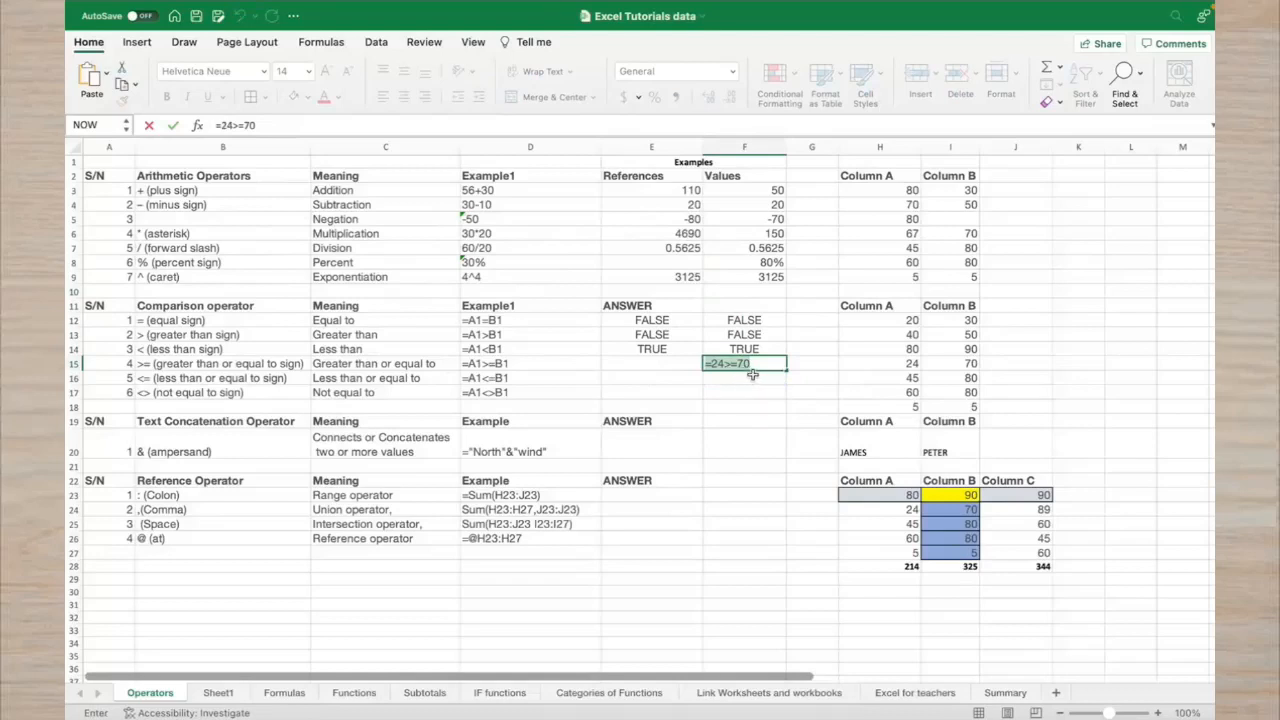
pyautogui.press('Return')
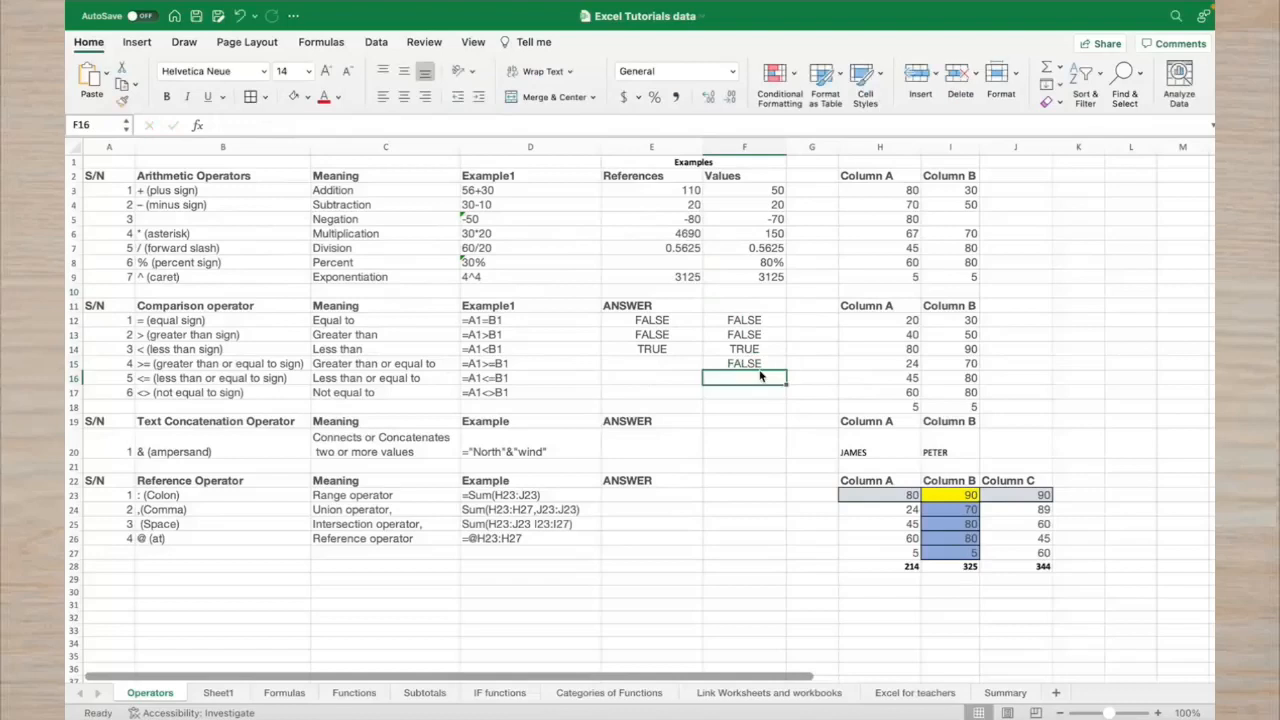
pyautogui.click(761, 365)
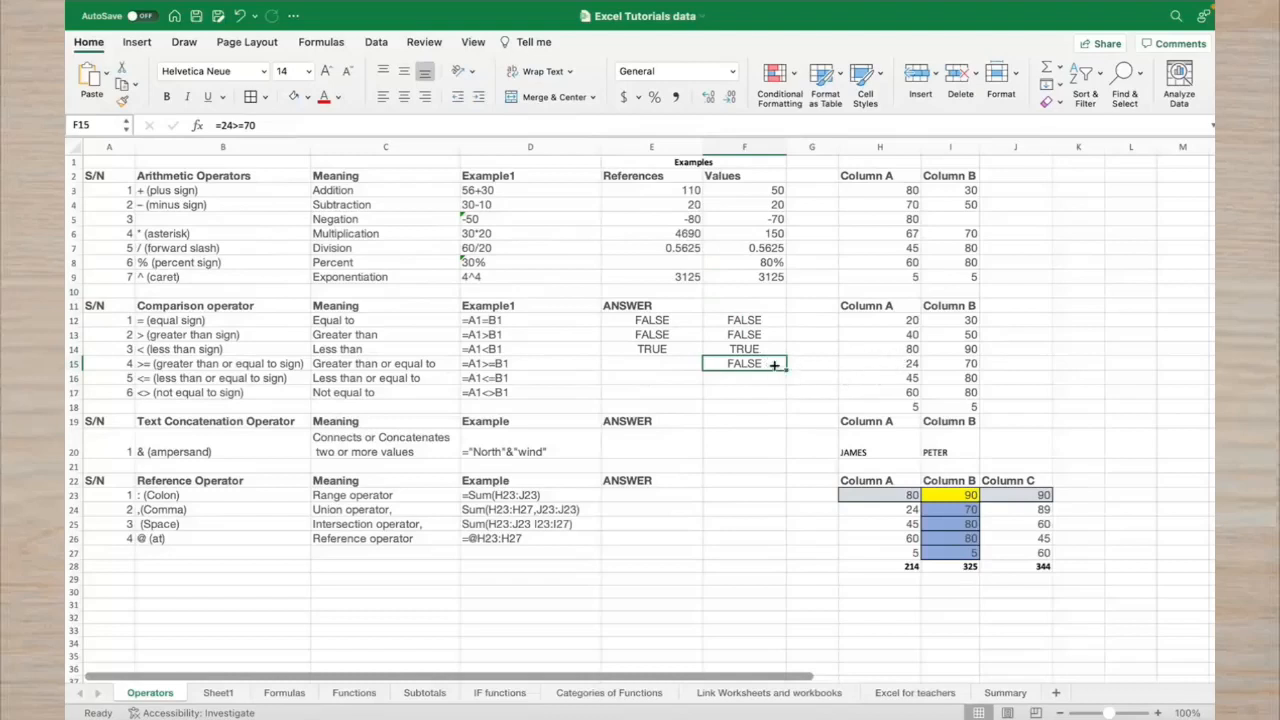
# Review F15's =24>=70 formula in the formula bar and confirm it unchanged
pyautogui.click(239, 124)
pyautogui.click(233, 124)
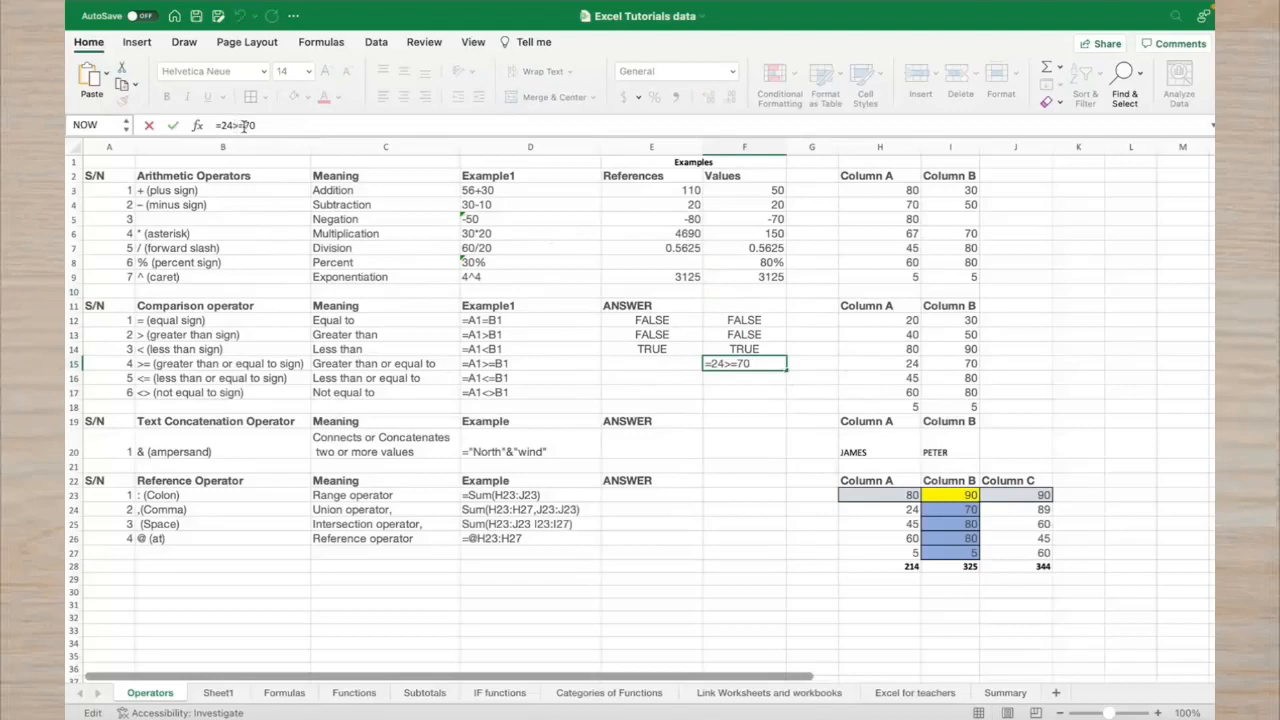
pyautogui.moveTo(258, 125); pyautogui.dragTo(222, 125)
pyautogui.press('Return')
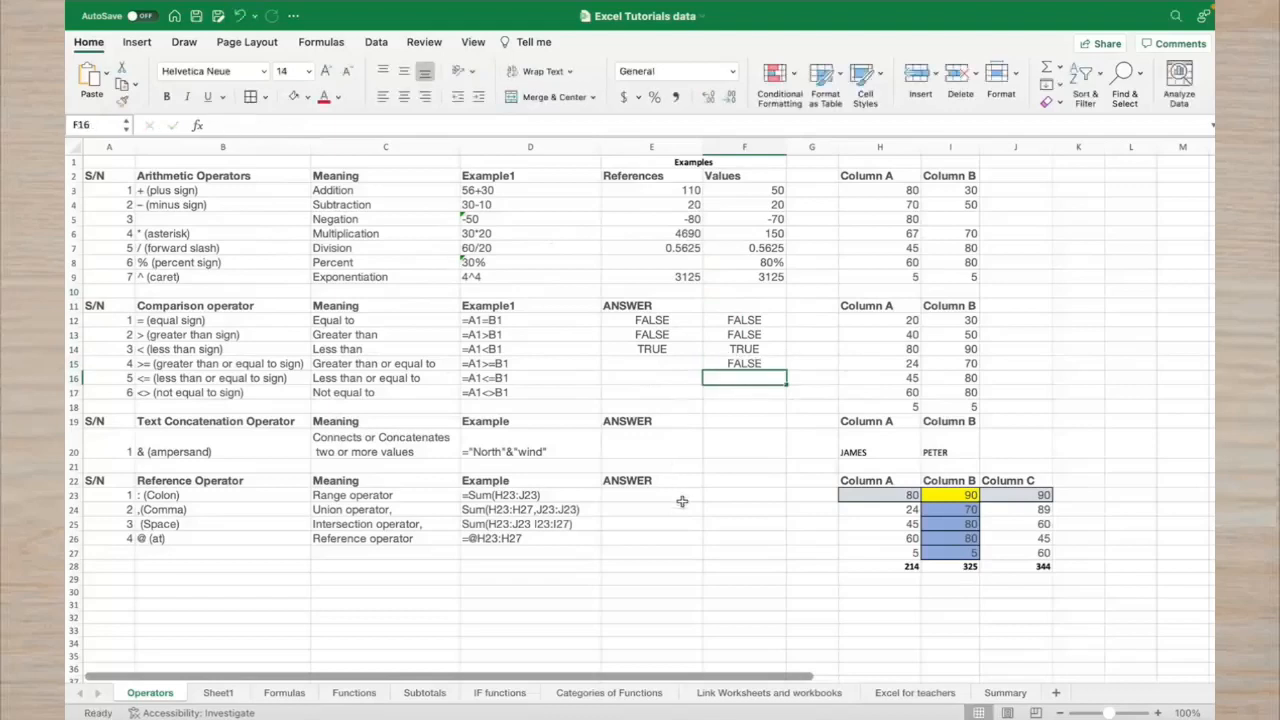
# Enter =H15>=I15 in E15 using cell references, returning FALSE
pyautogui.click(679, 367)
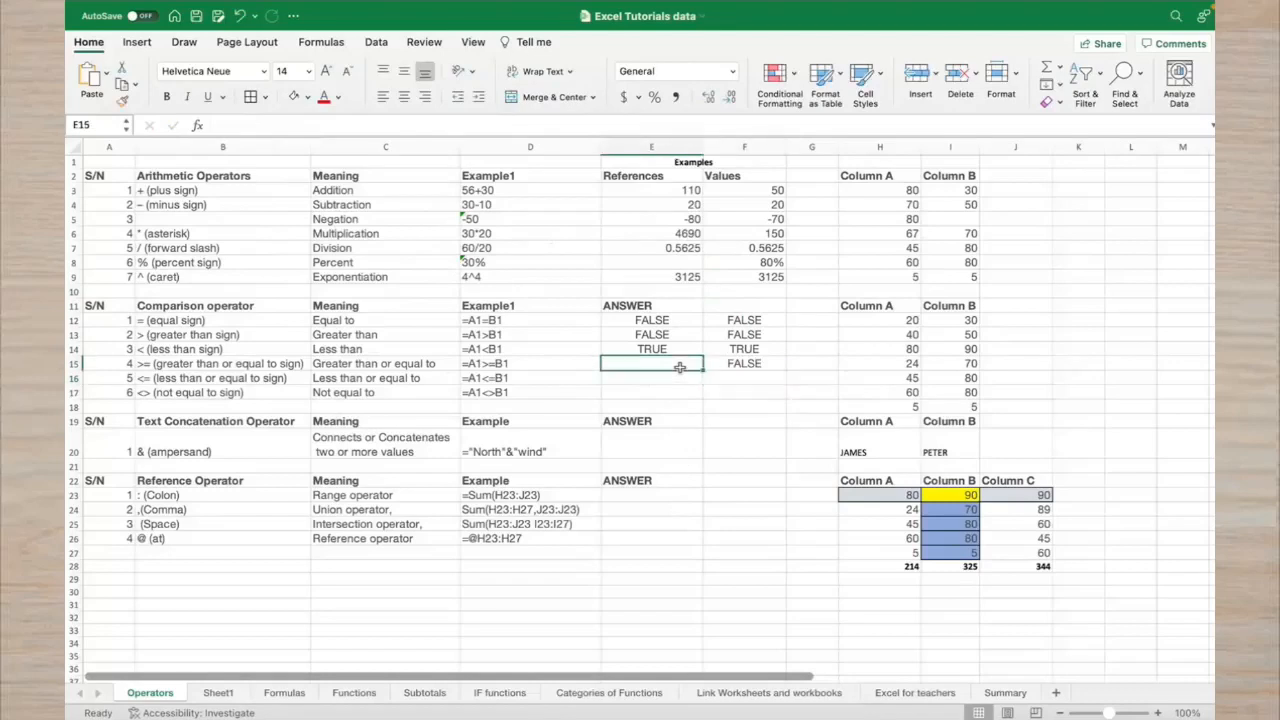
pyautogui.write('=')
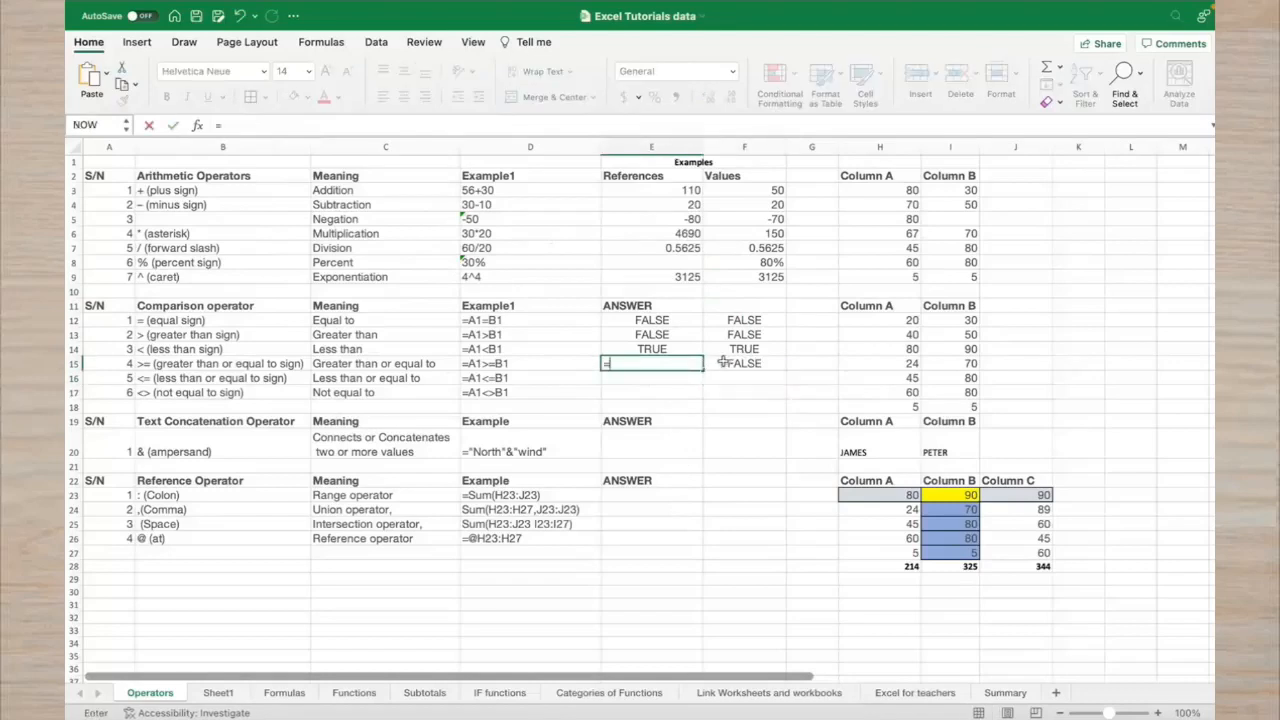
pyautogui.click(879, 362)
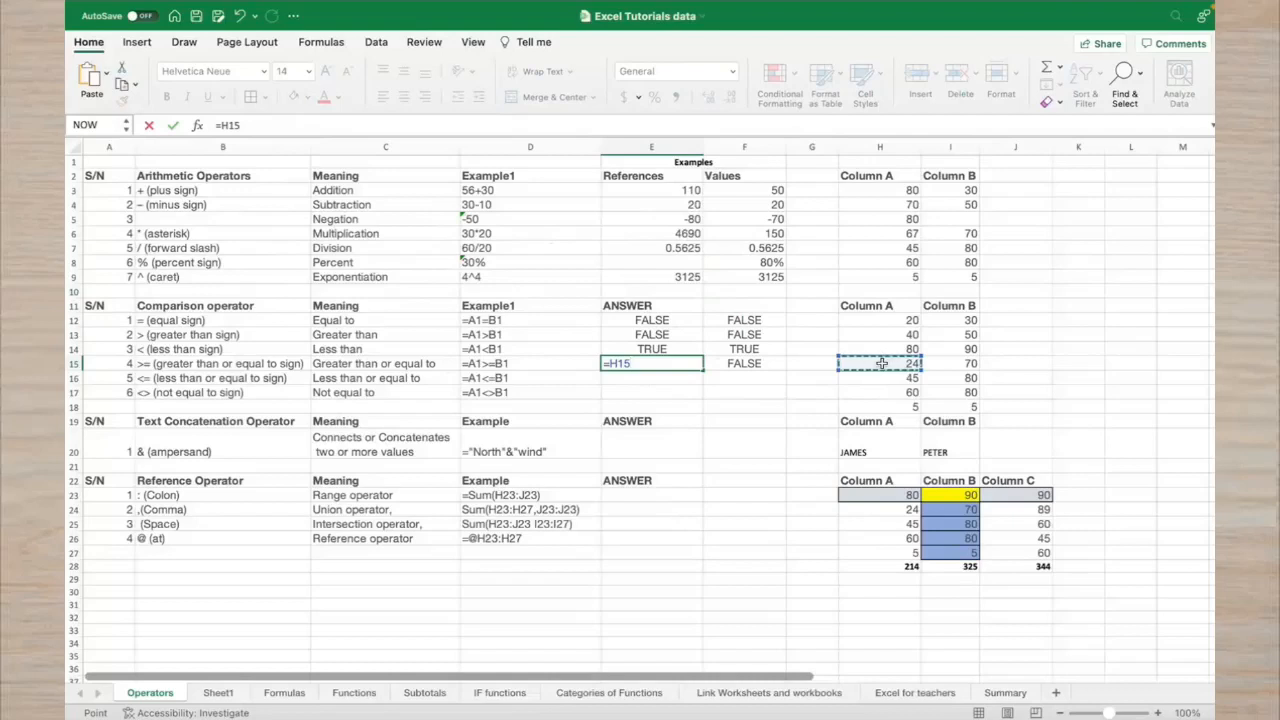
pyautogui.write('>=')
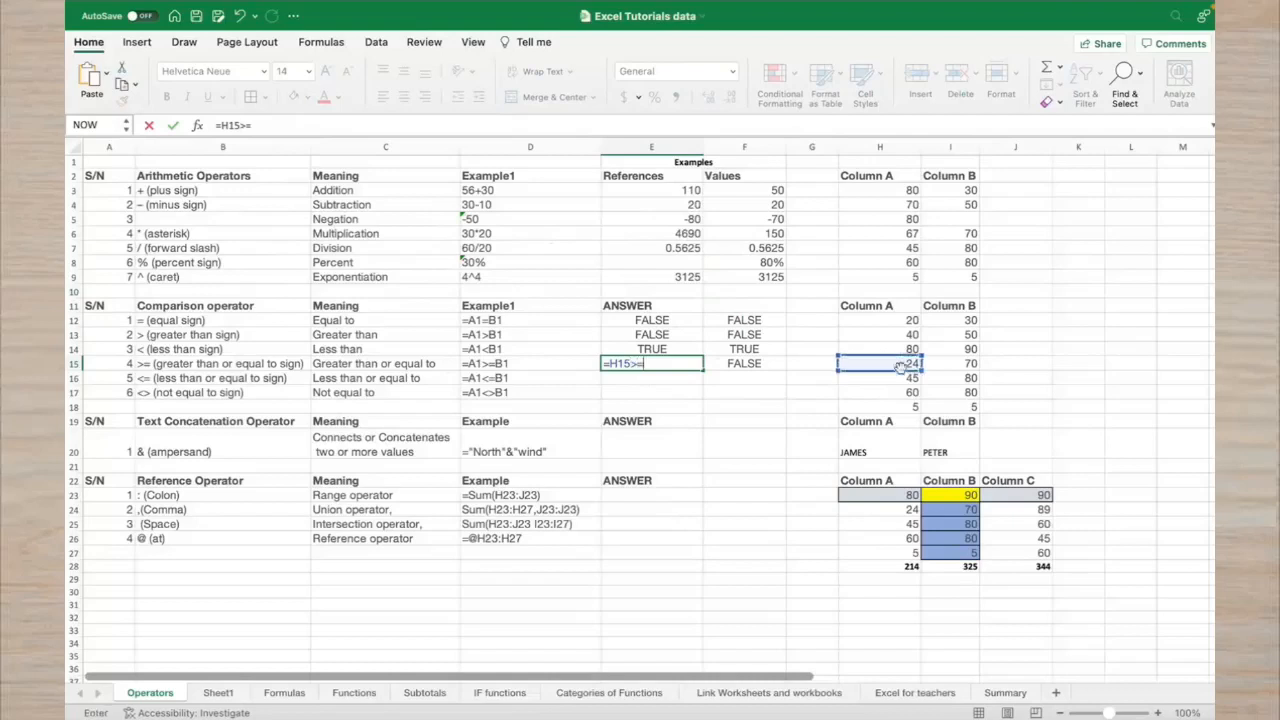
pyautogui.click(943, 368)
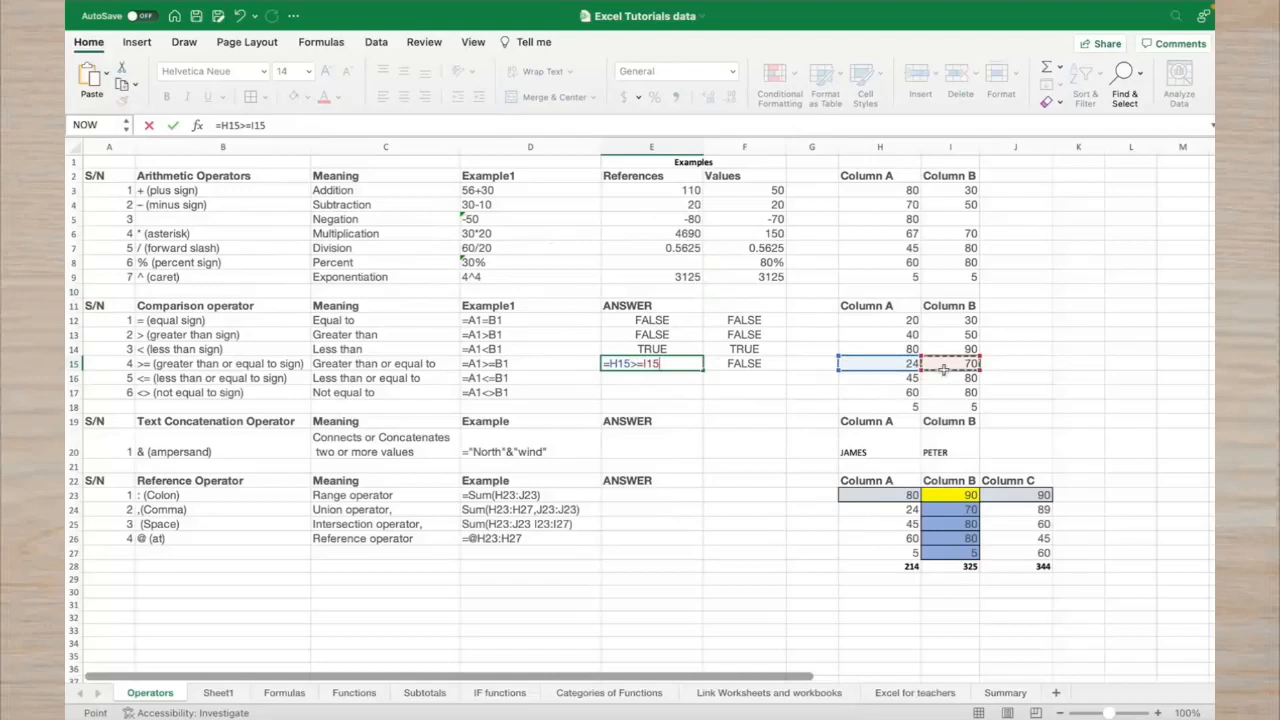
pyautogui.press('Return')
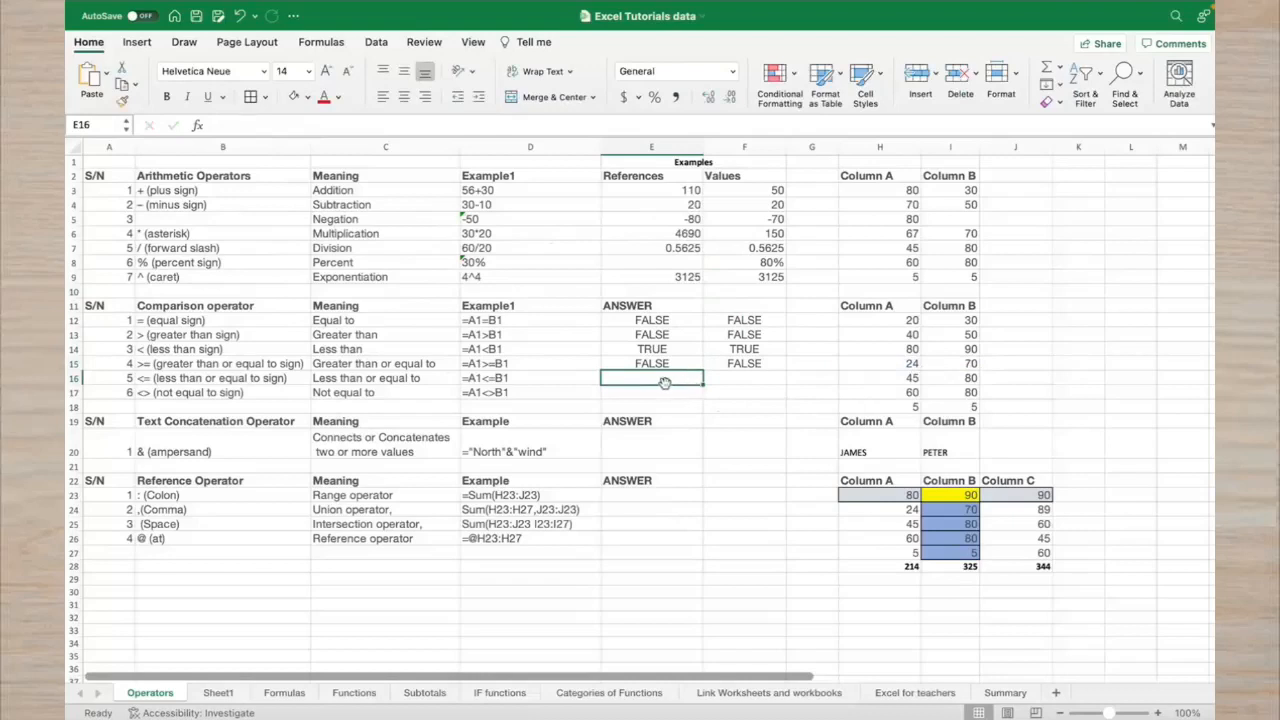
# Enter the literal comparison =45<=80 in F16
pyautogui.click(732, 387)
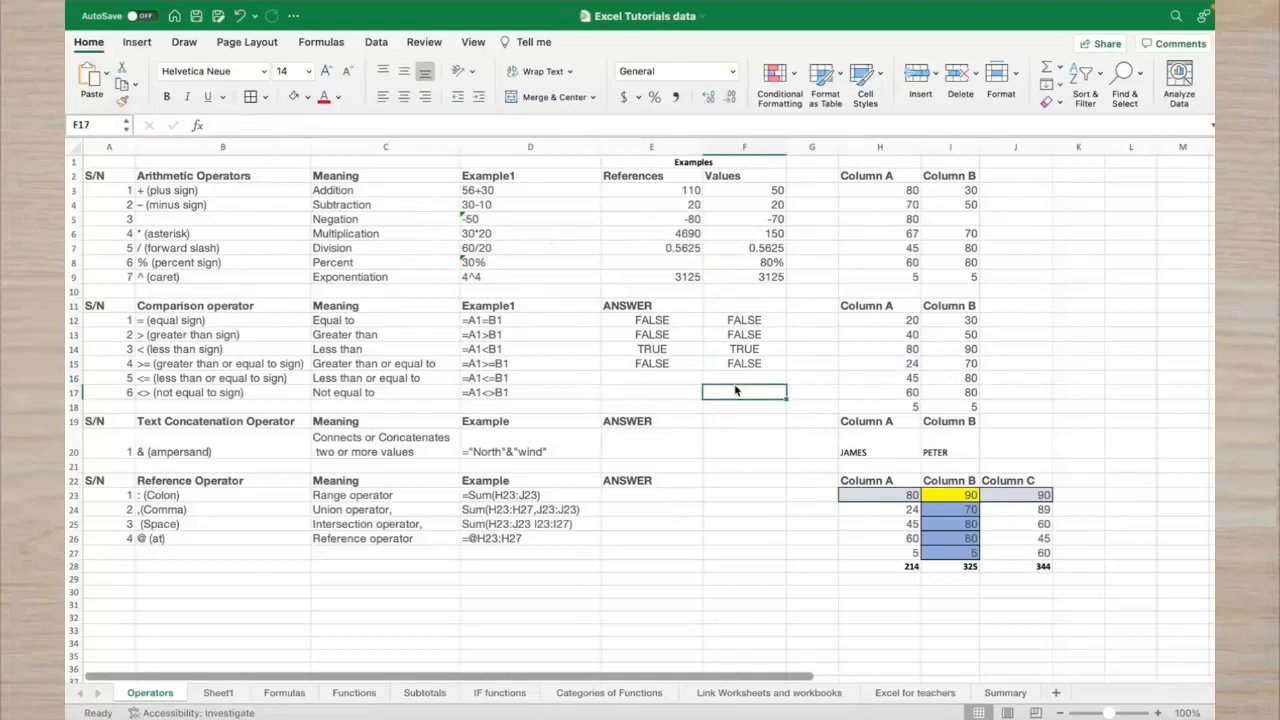
pyautogui.click(736, 379)
pyautogui.doubleClick(738, 378)
pyautogui.write('=')
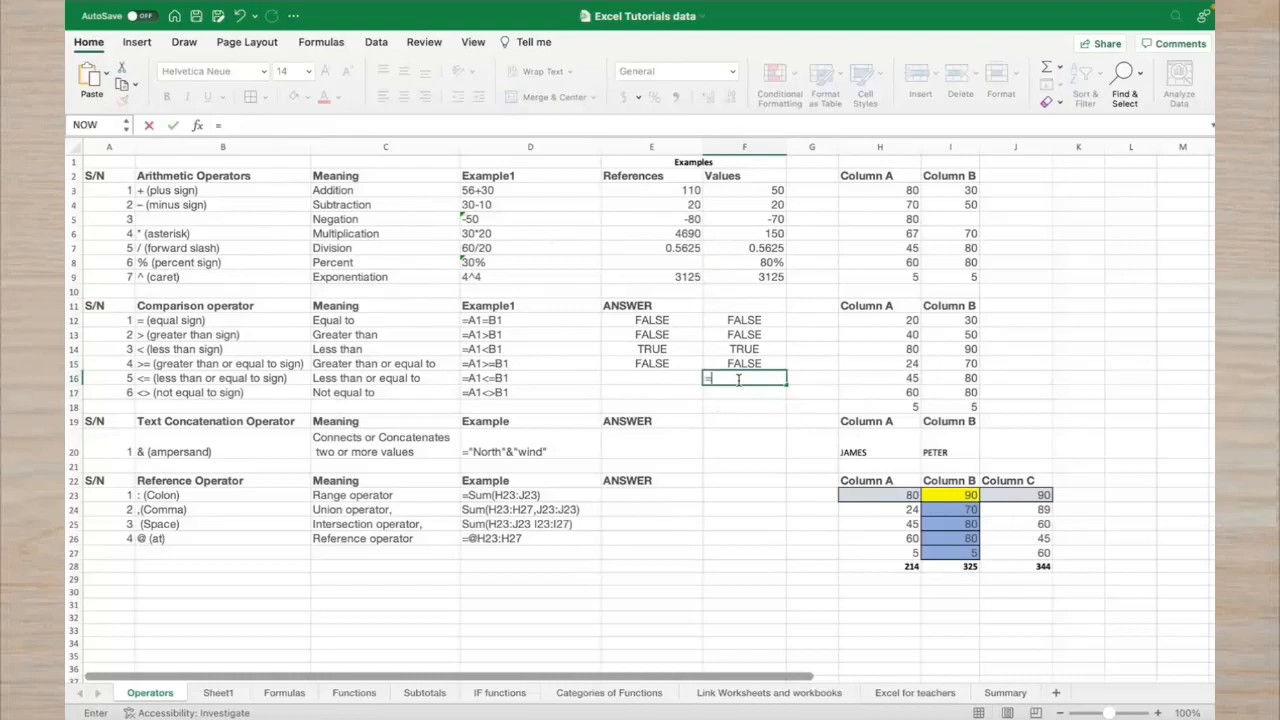
pyautogui.moveTo(871, 381)
pyautogui.mouseDown()
pyautogui.moveTo(945, 381)
pyautogui.moveTo(871, 381)
pyautogui.mouseUp()
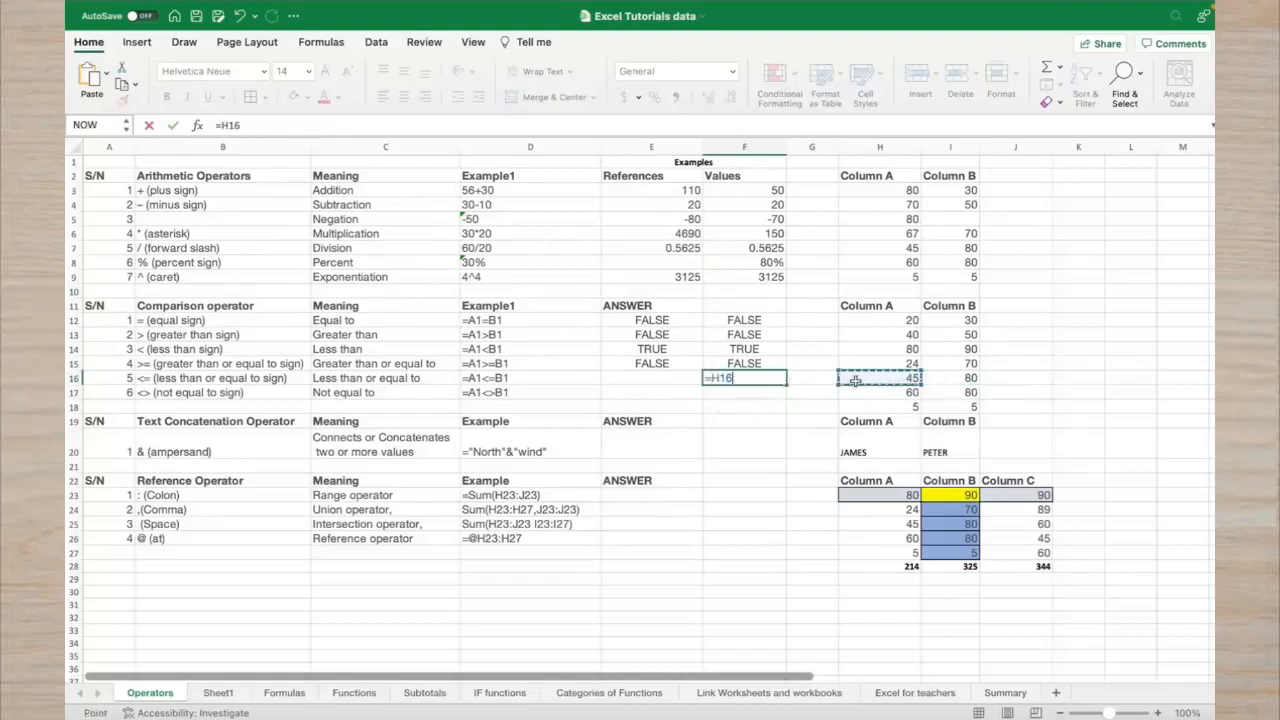
pyautogui.press('BackSpace')
pyautogui.press('BackSpace')
pyautogui.press('BackSpace')
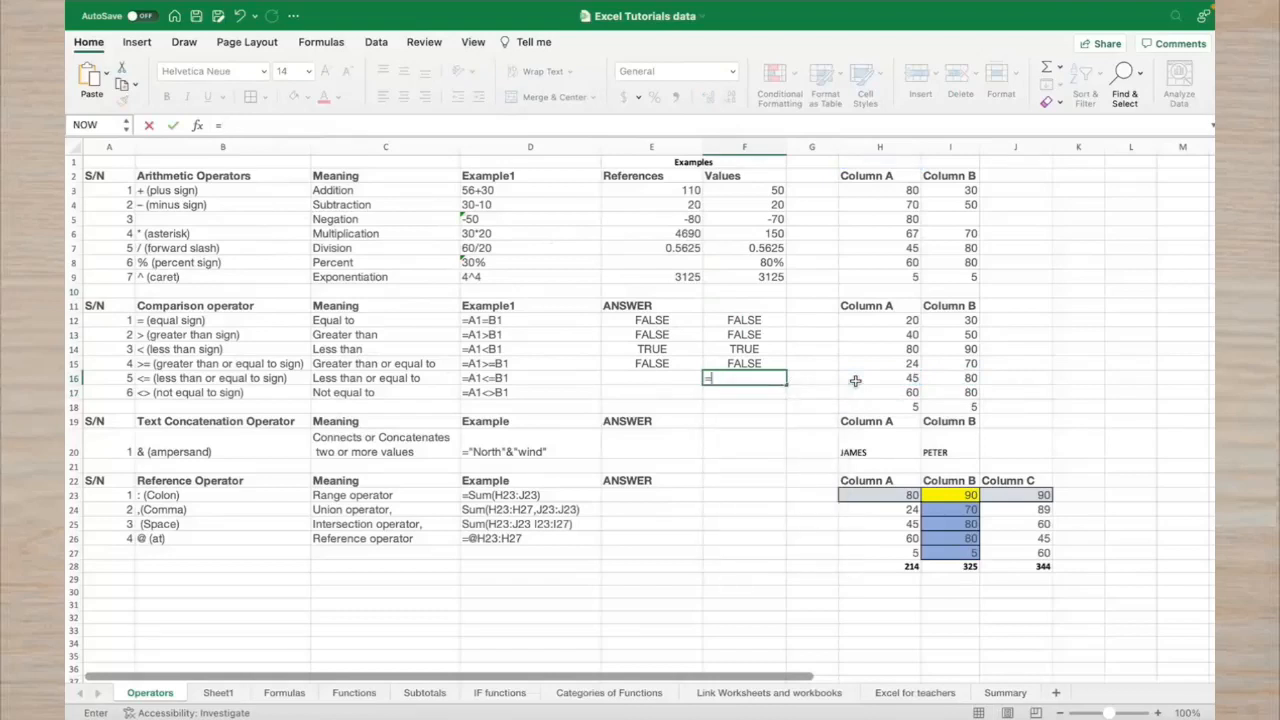
pyautogui.write('45<=80')
pyautogui.click(729, 380)
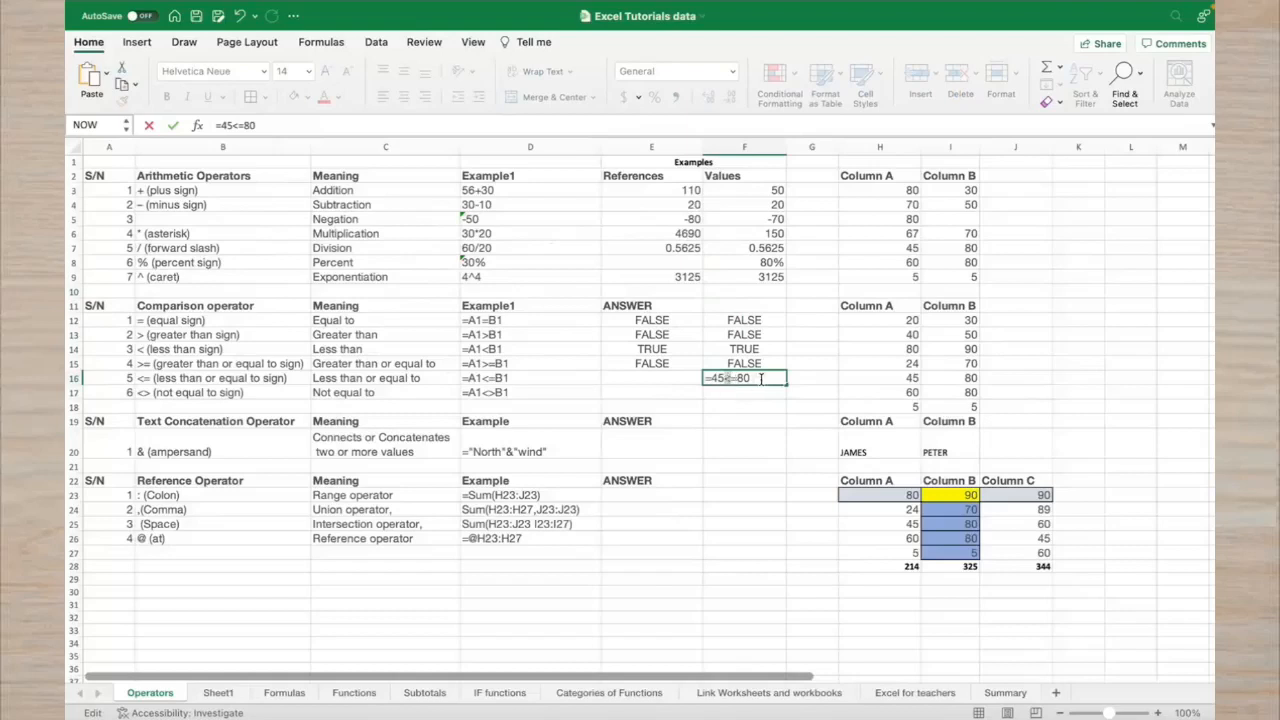
pyautogui.press('Return')
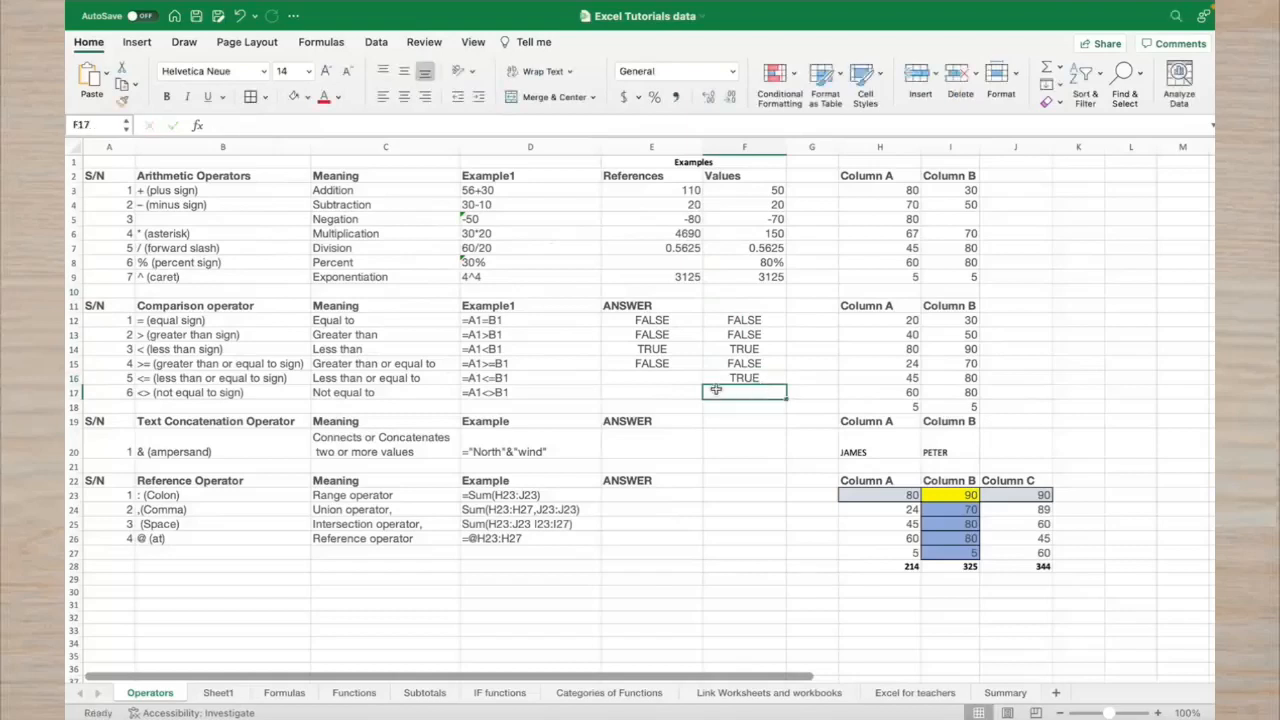
# Enter =H16<=I16 in E16 using cell references, returning TRUE
pyautogui.click(700, 380)
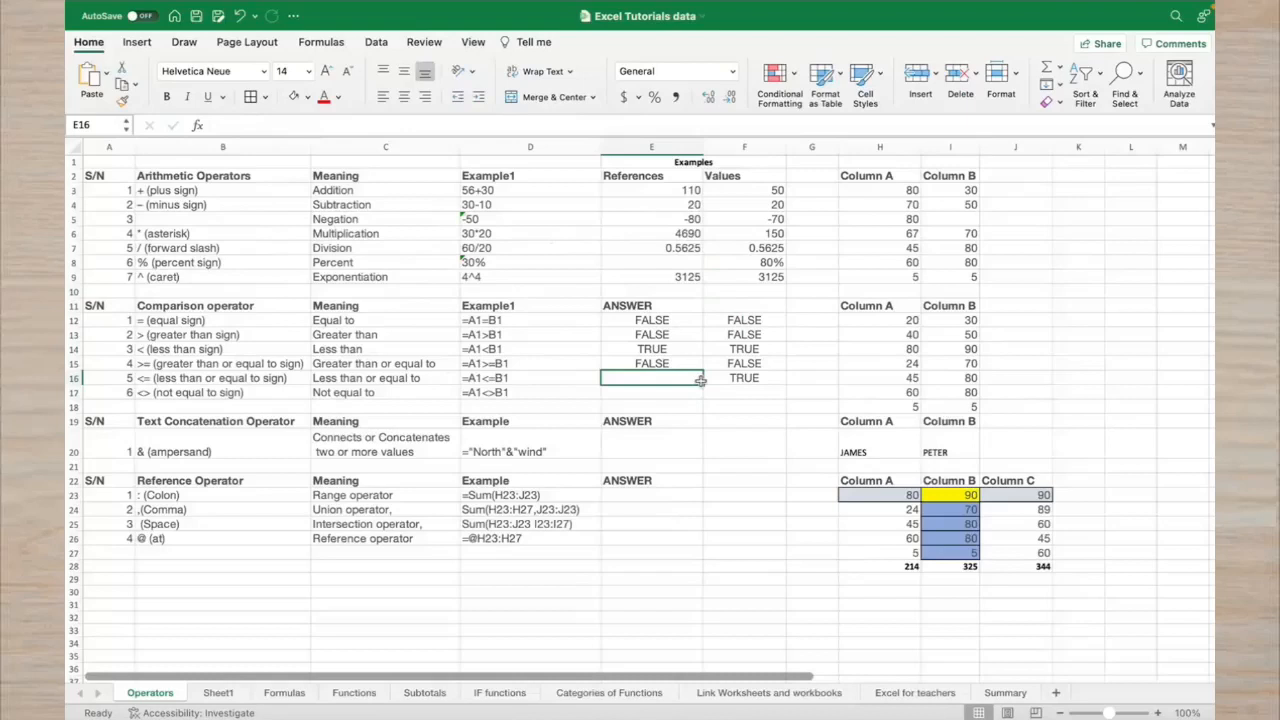
pyautogui.write('=')
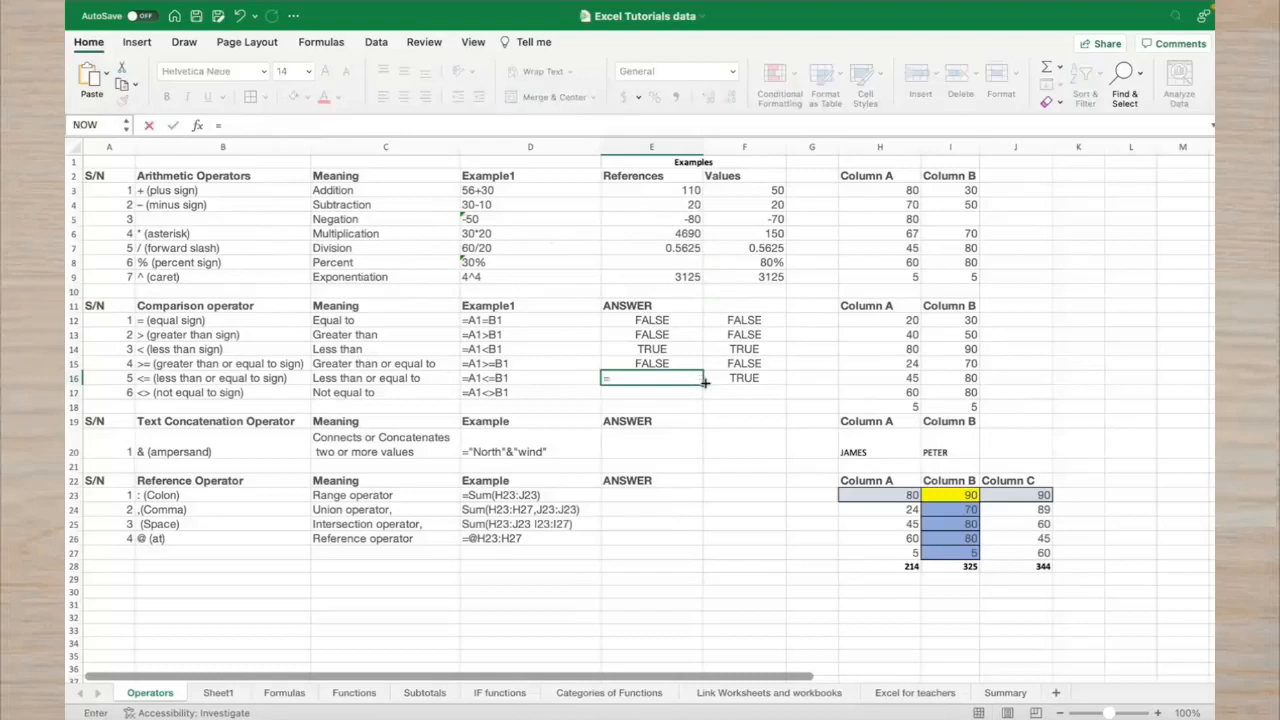
pyautogui.click(870, 380)
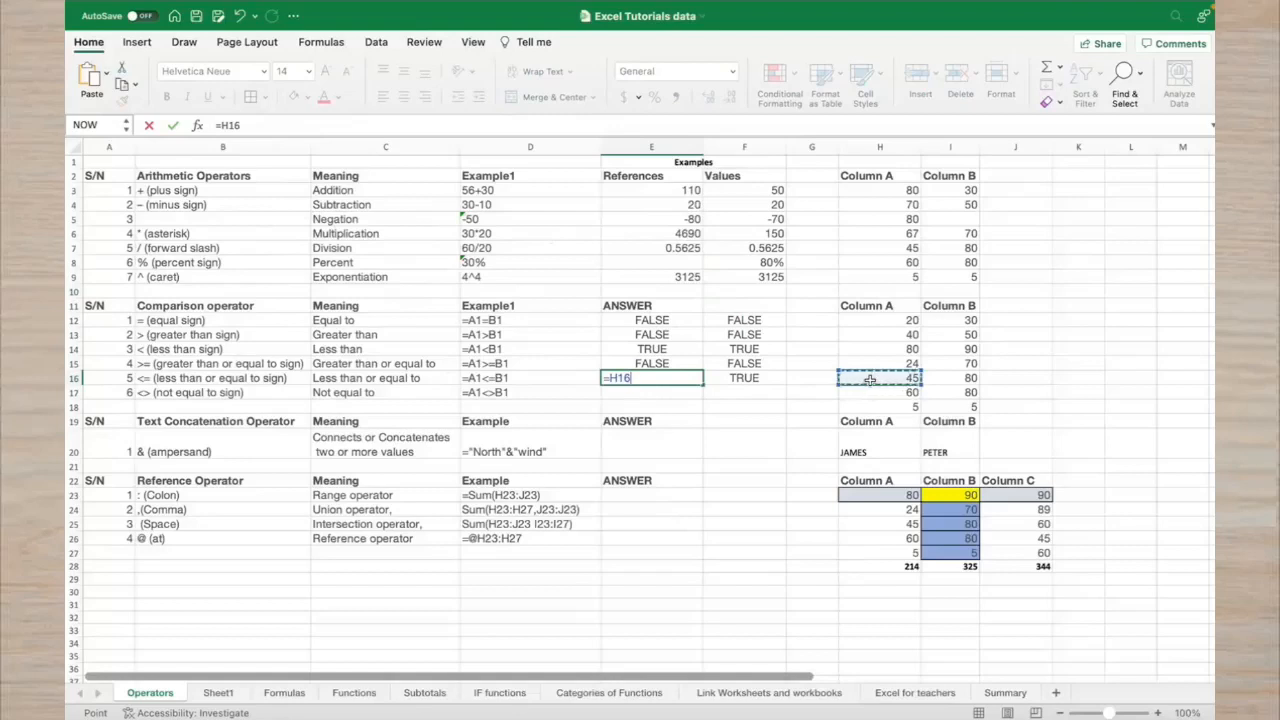
pyautogui.write('<=')
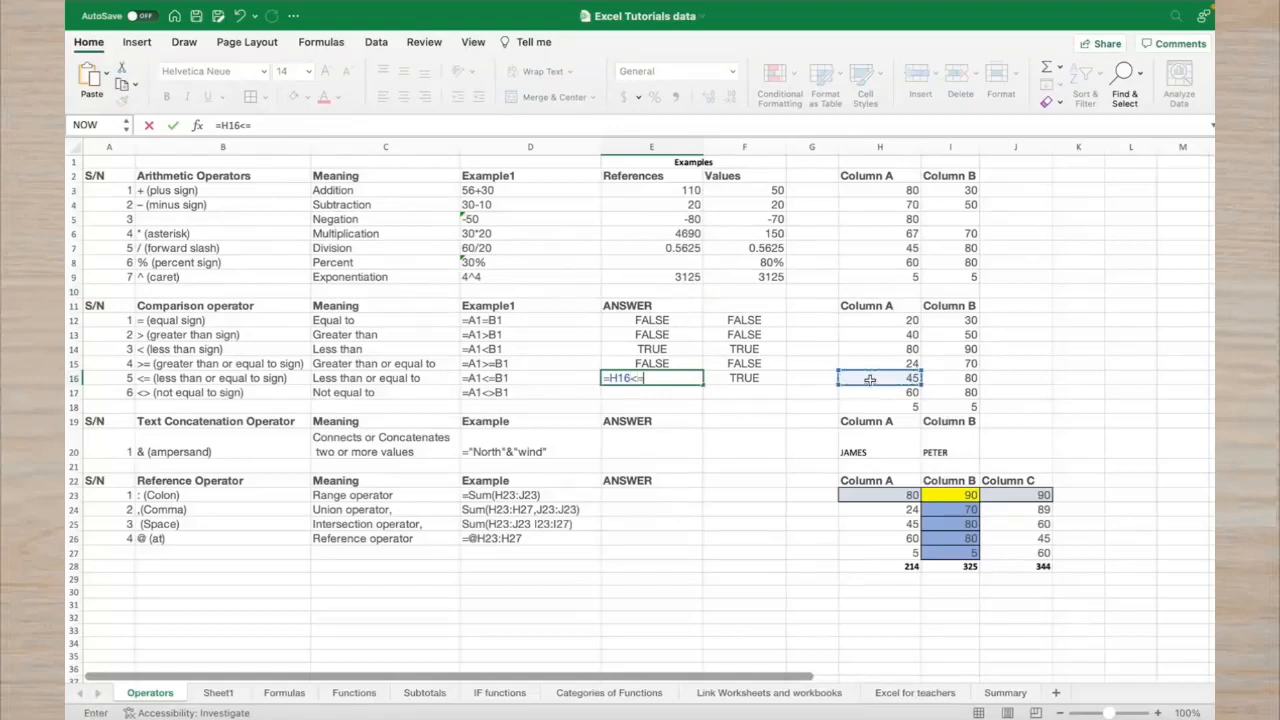
pyautogui.click(960, 377)
pyautogui.press('Return')
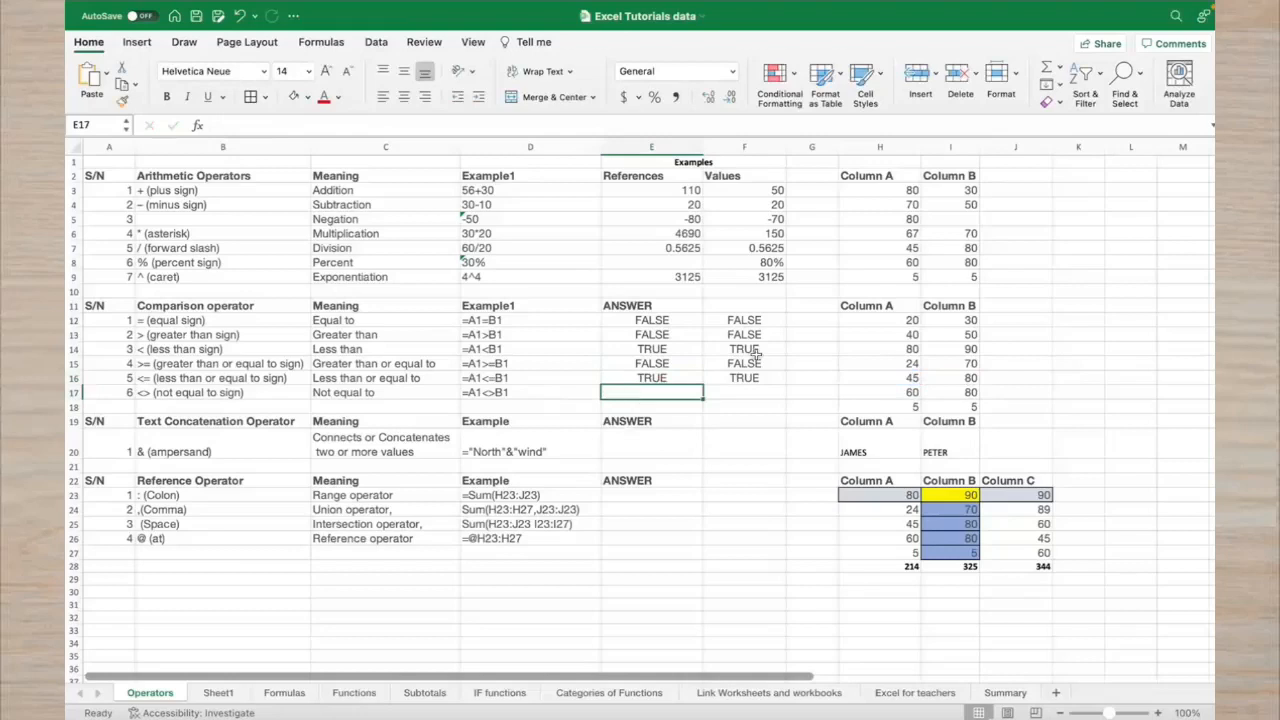
# Enter the not-equal comparison =60<>80 in F17
pyautogui.click(929, 394)
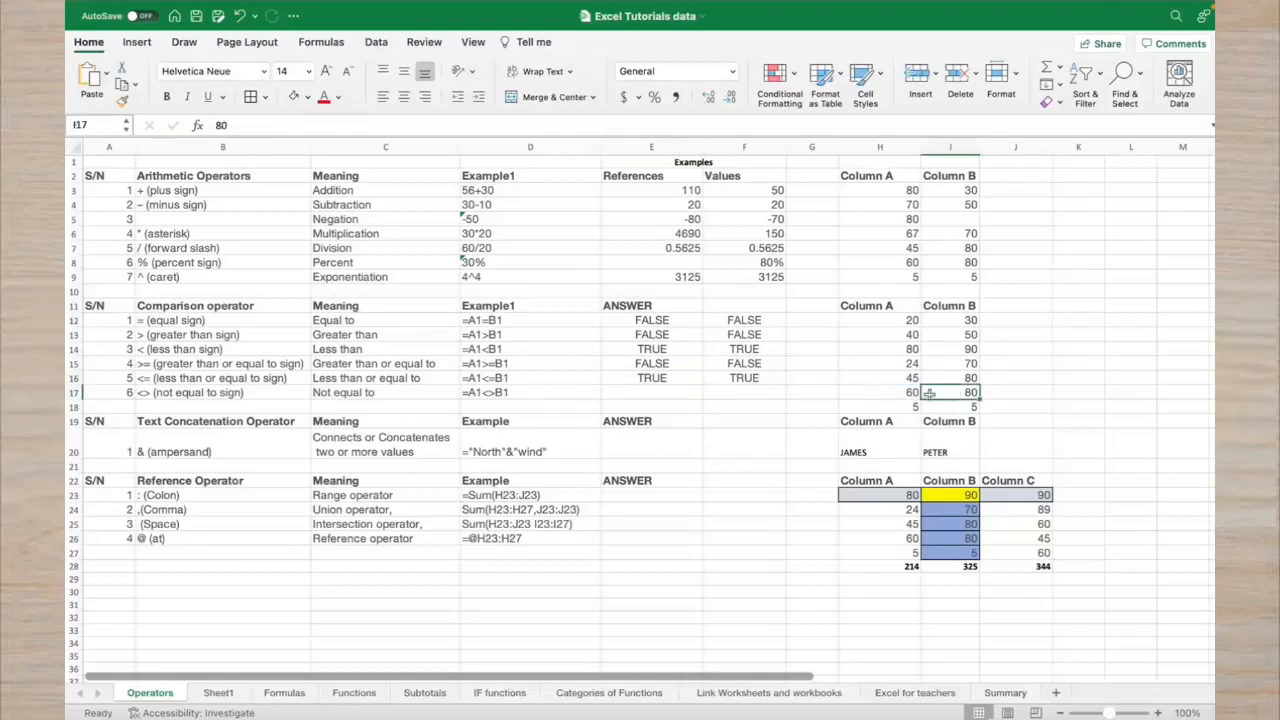
pyautogui.click(756, 391)
pyautogui.write('=')
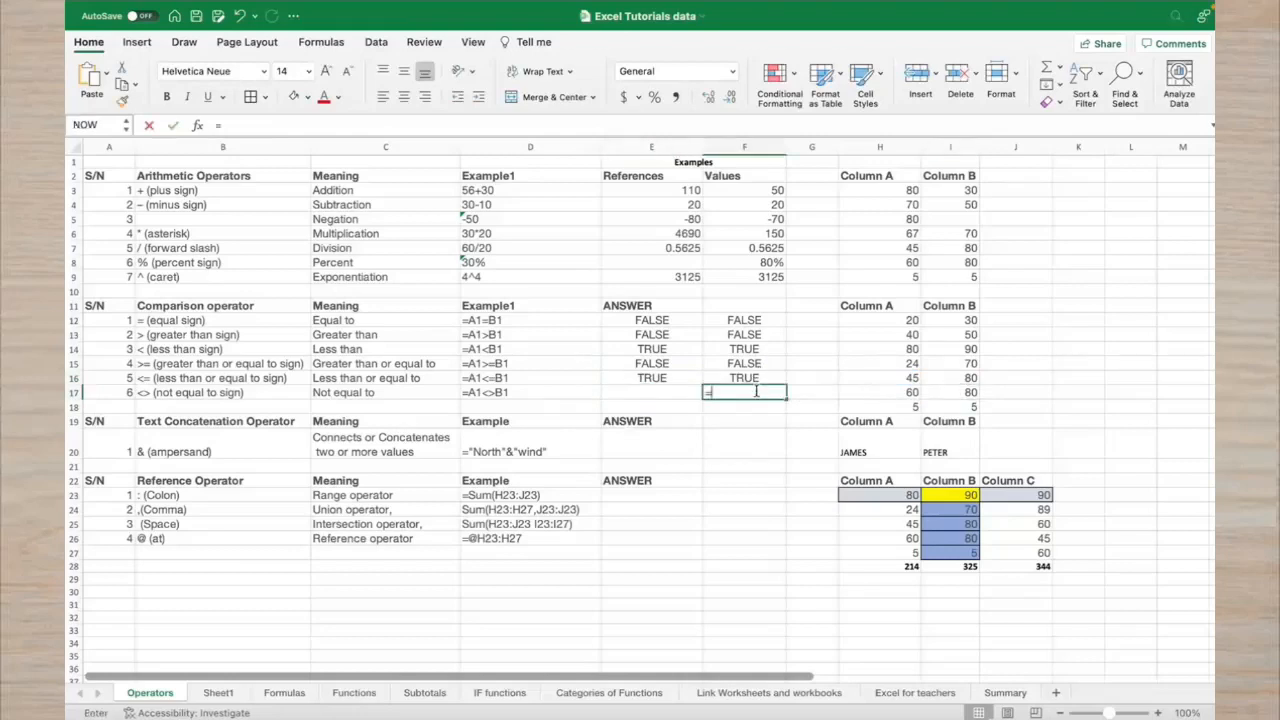
pyautogui.write('6')
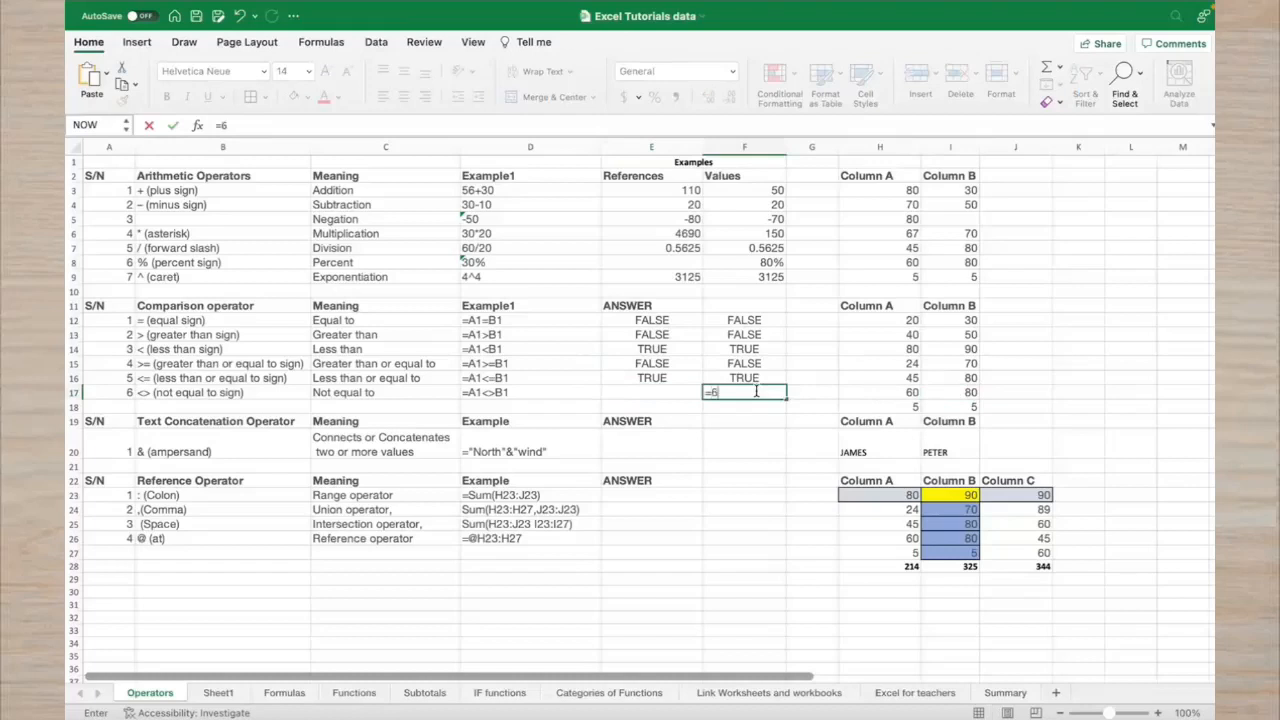
pyautogui.write('0<>80')
pyautogui.press('Return')
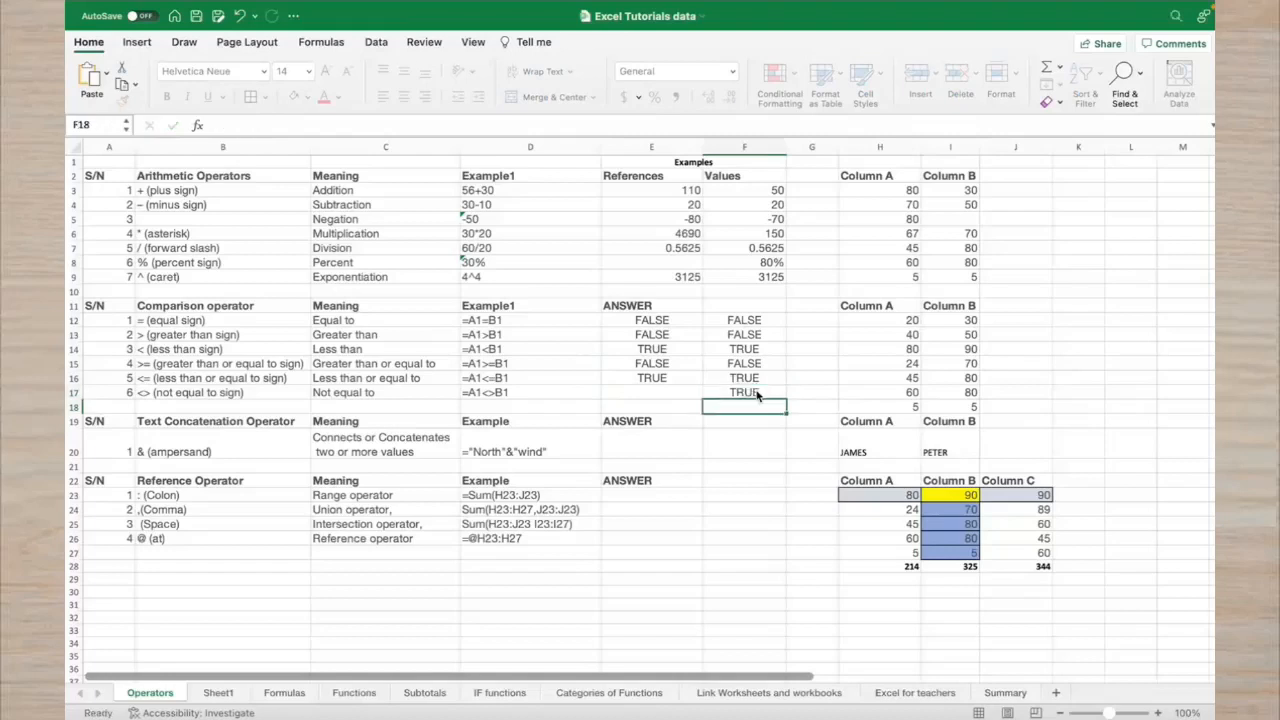
# Enter =H17<>I17 in E17 using cell references, returning TRUE
pyautogui.click(686, 393)
pyautogui.write('=')
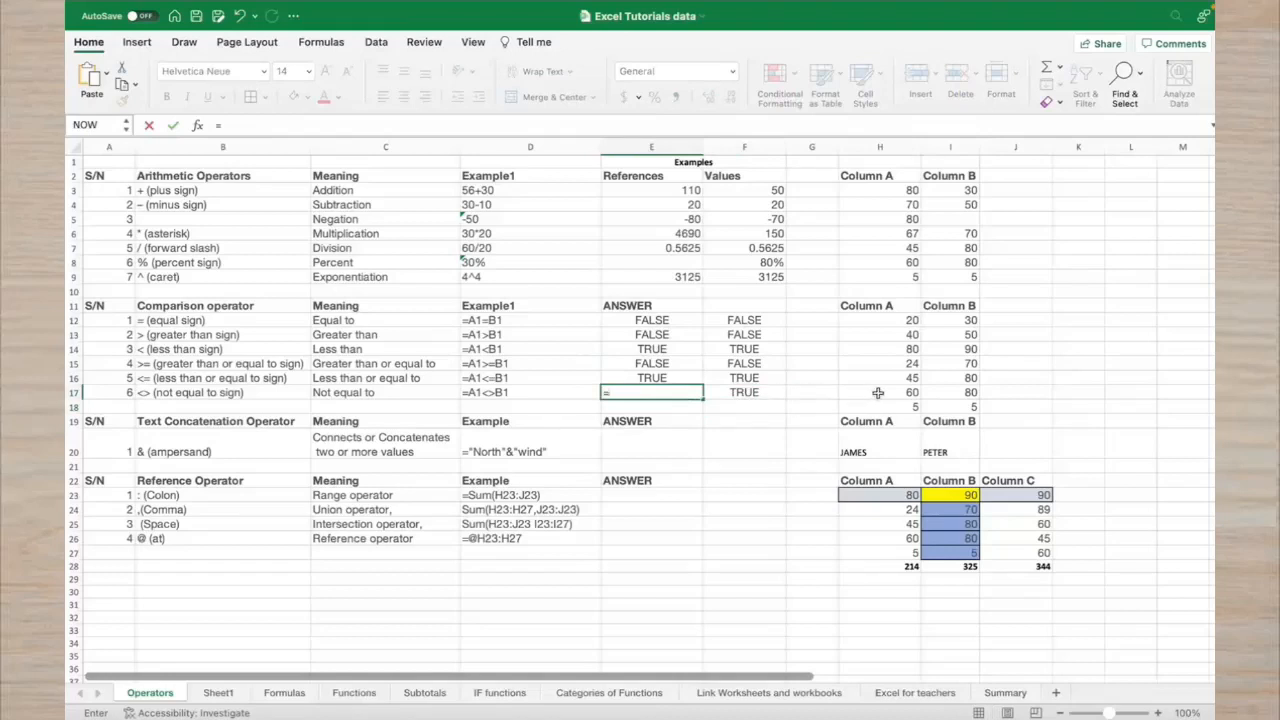
pyautogui.click(877, 392)
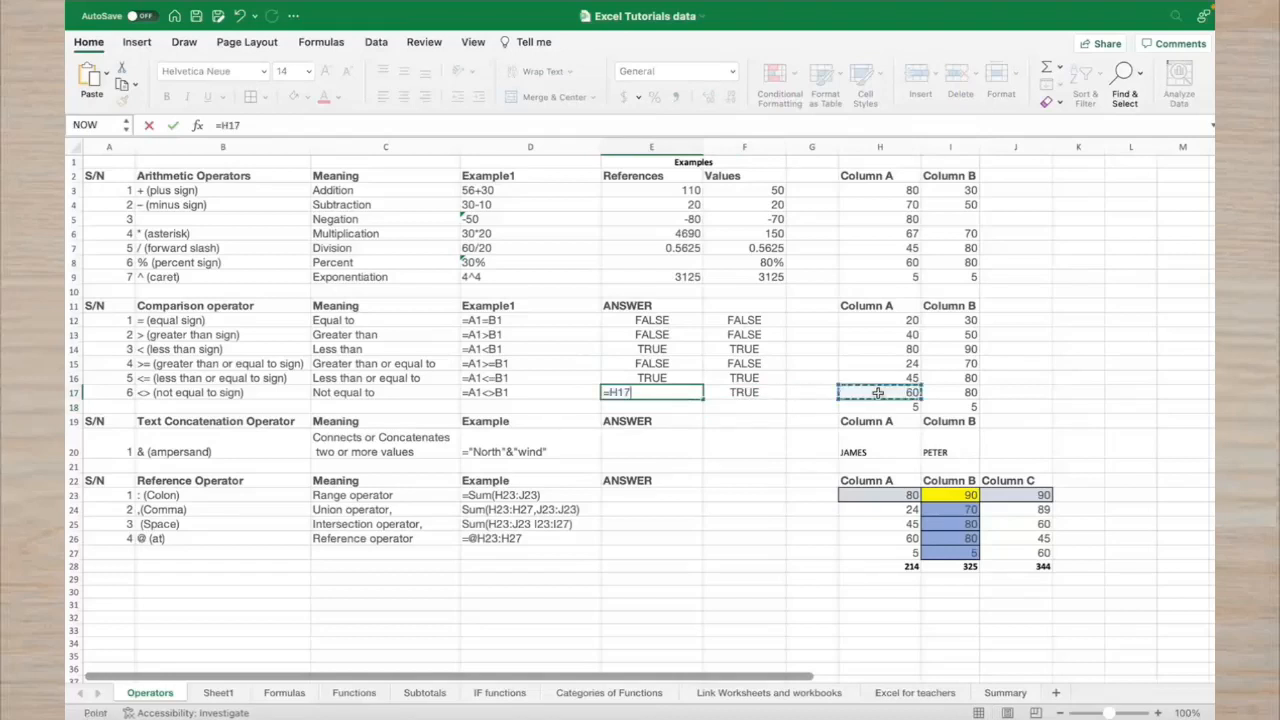
pyautogui.write('<>')
pyautogui.click(940, 395)
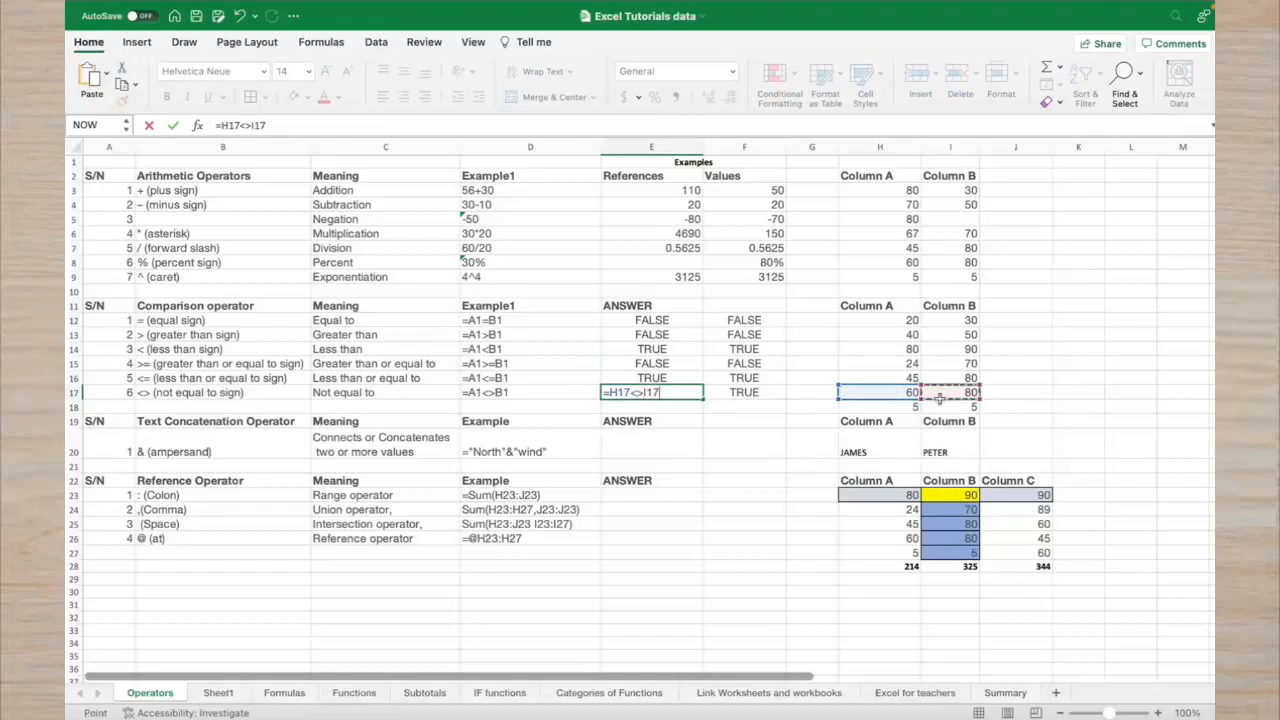
pyautogui.press('Return')
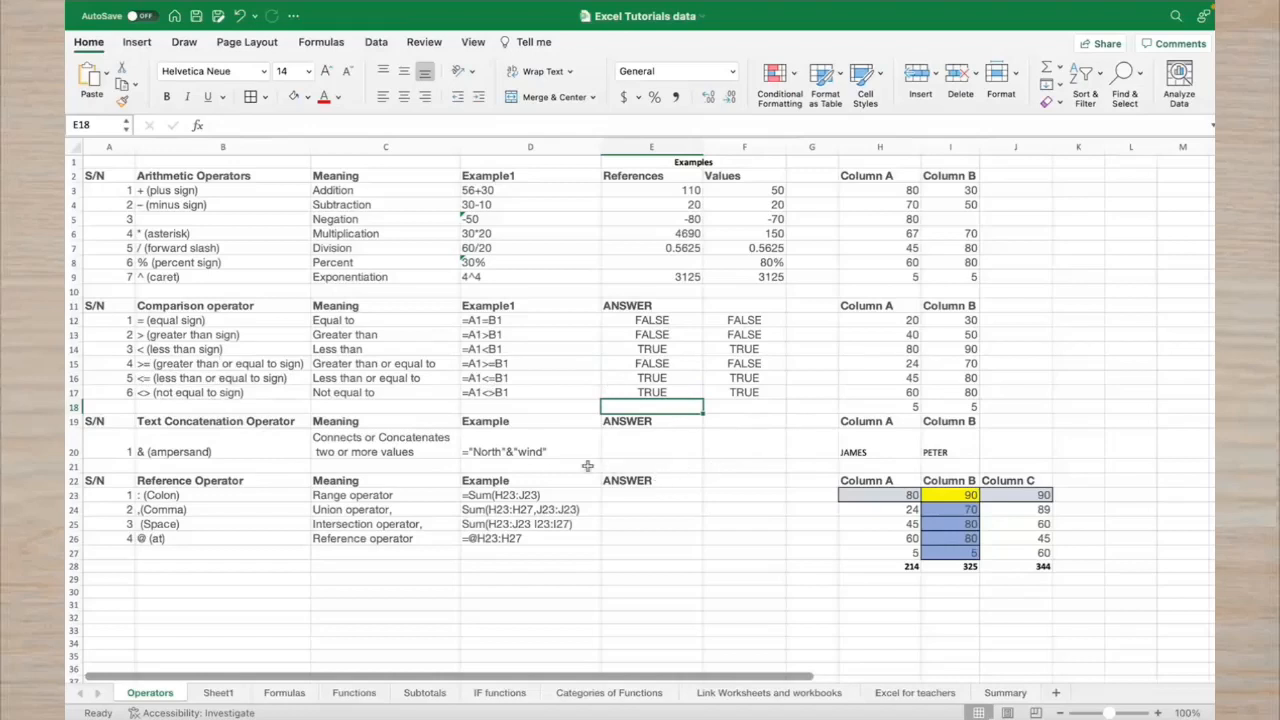
pyautogui.click(620, 455)
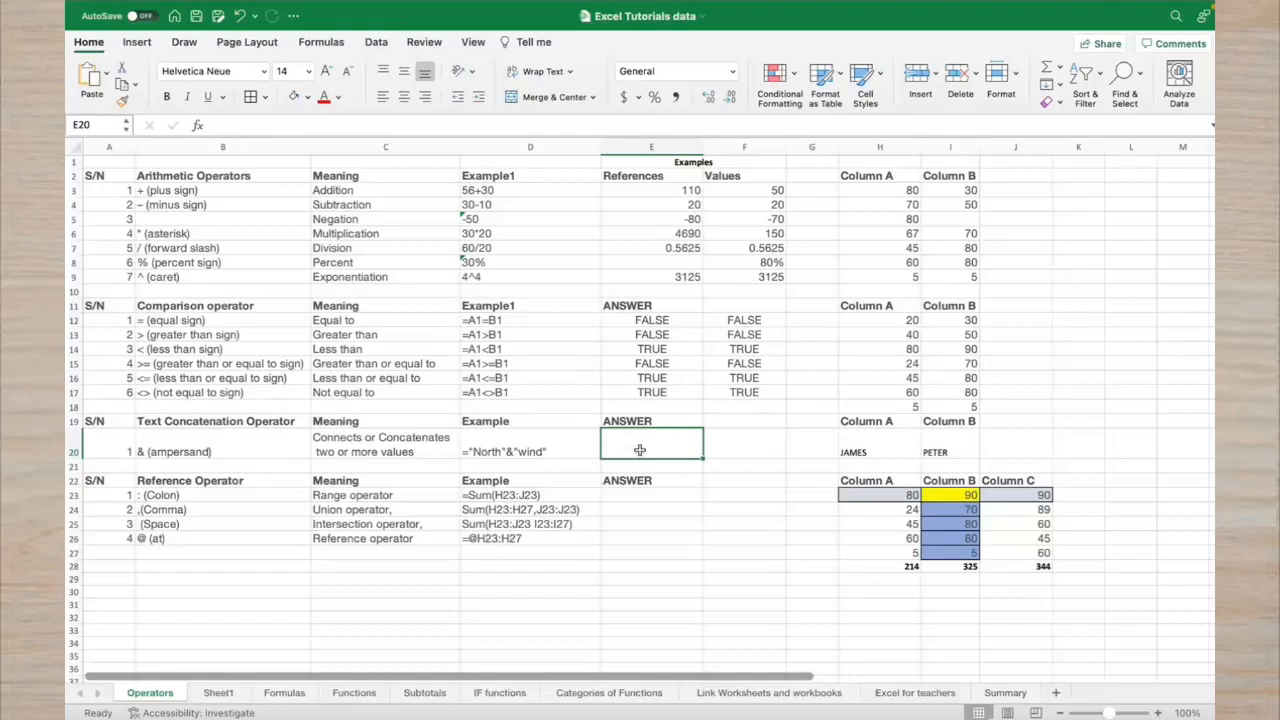
# Enter a formula in F20 joining the two sample first names with &
pyautogui.click(744, 449)
pyautogui.write('=')
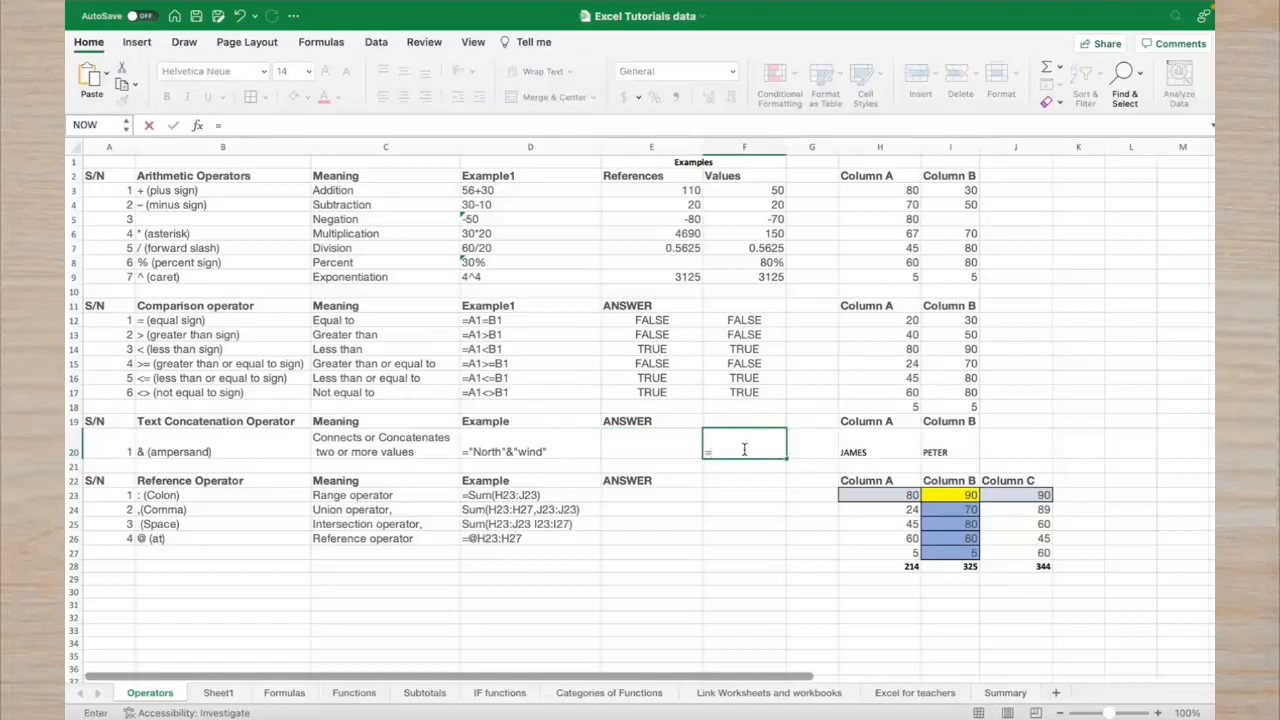
pyautogui.write('""')
pyautogui.hotkey('ctrl', 'Return')
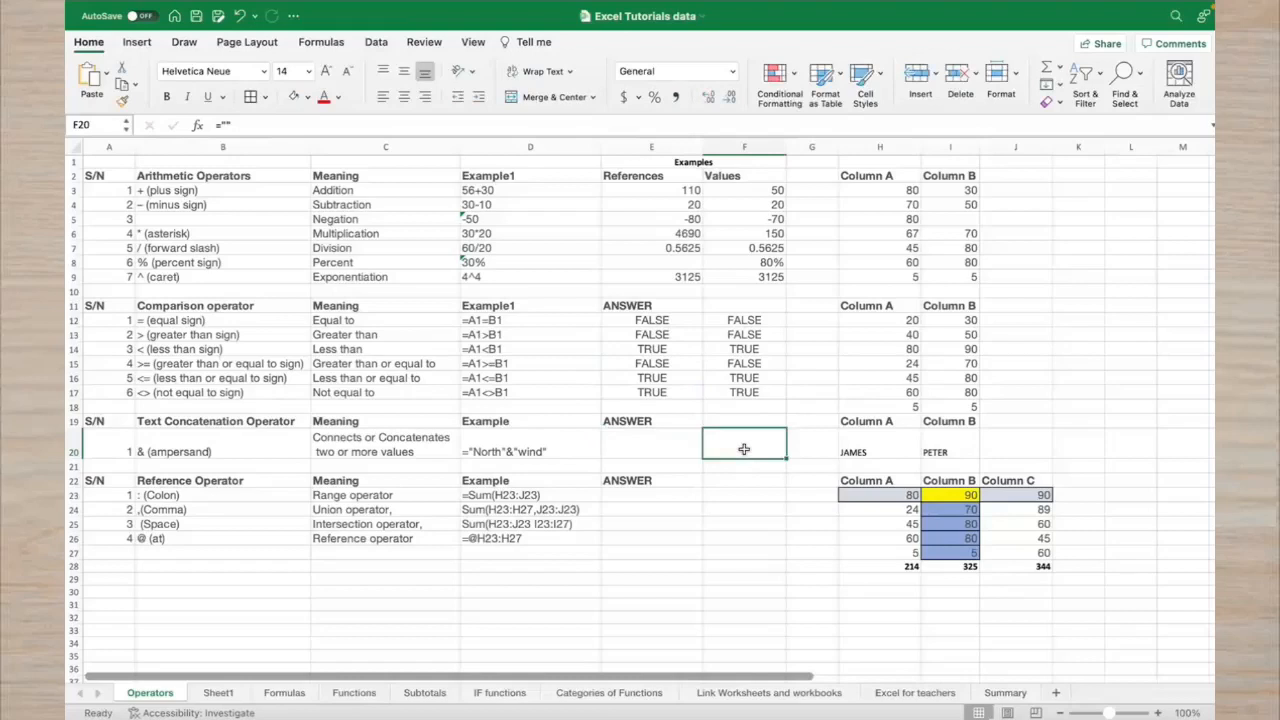
pyautogui.write('=')
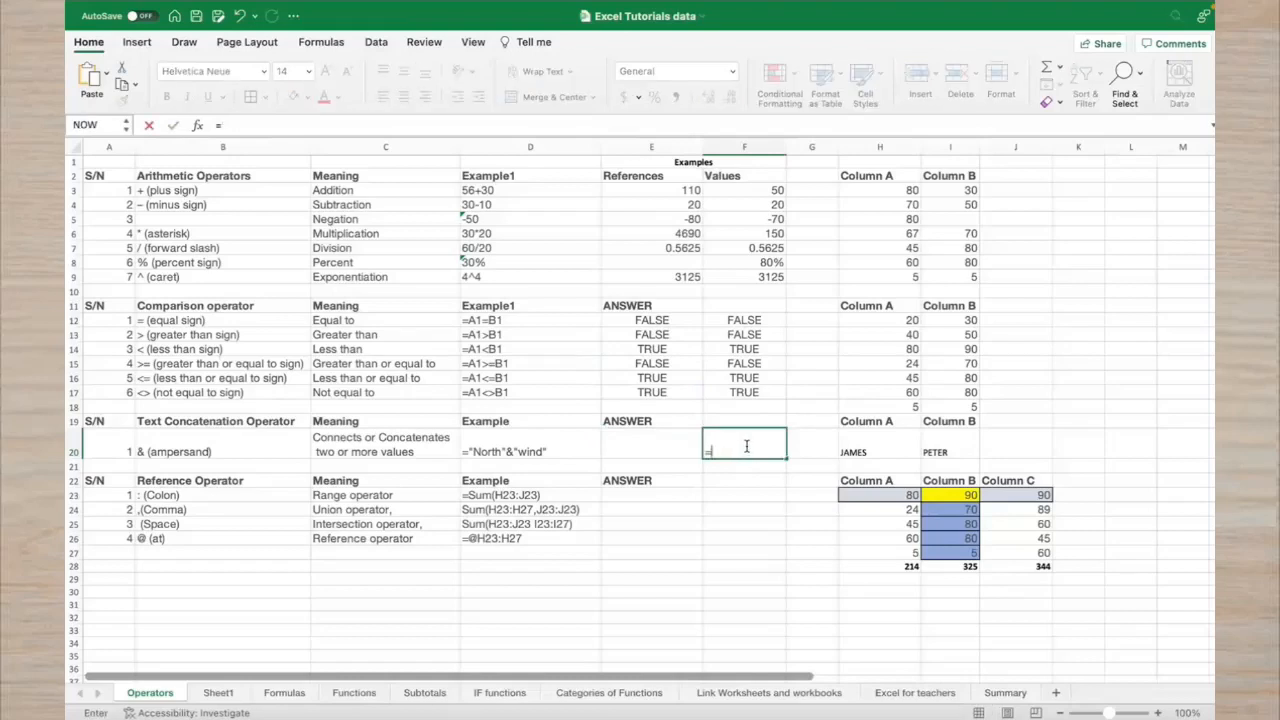
pyautogui.write('James')
pyautogui.write('   7')
pyautogui.press('BackSpace')
pyautogui.press('BackSpace')
pyautogui.write('&')
pyautogui.press('BackSpace')
pyautogui.press('BackSpace')
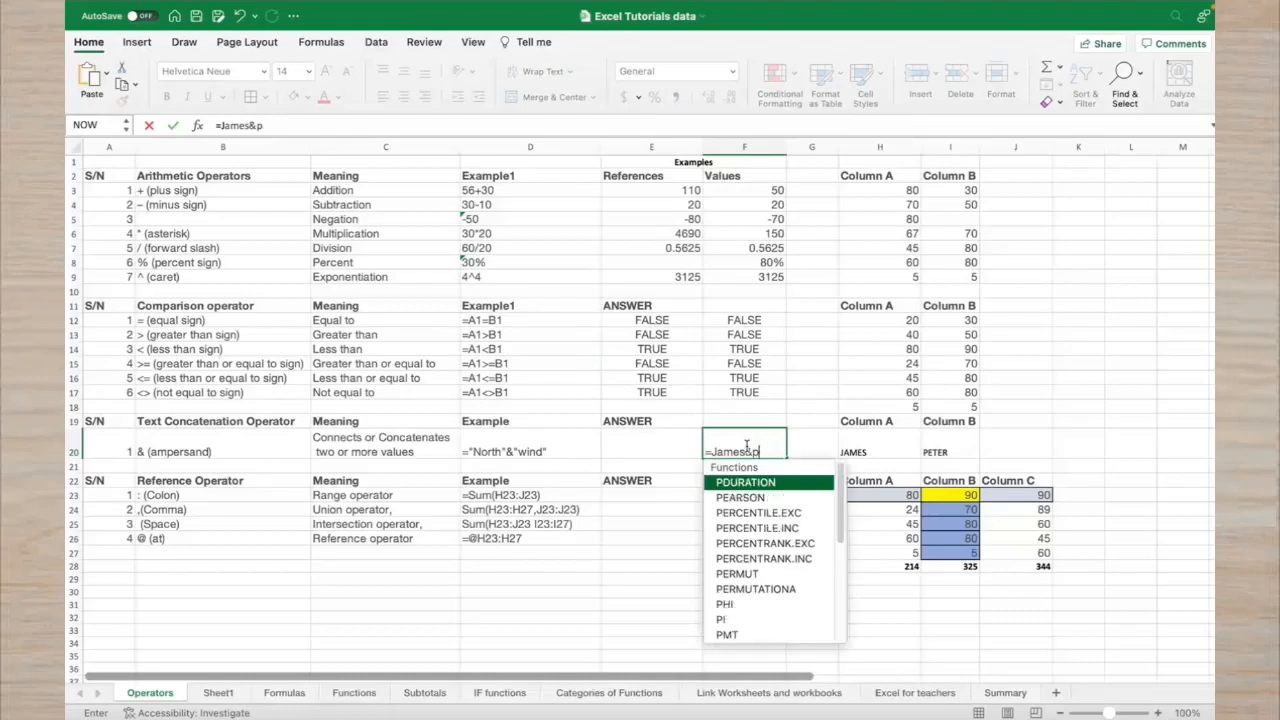
pyautogui.write('Peter')
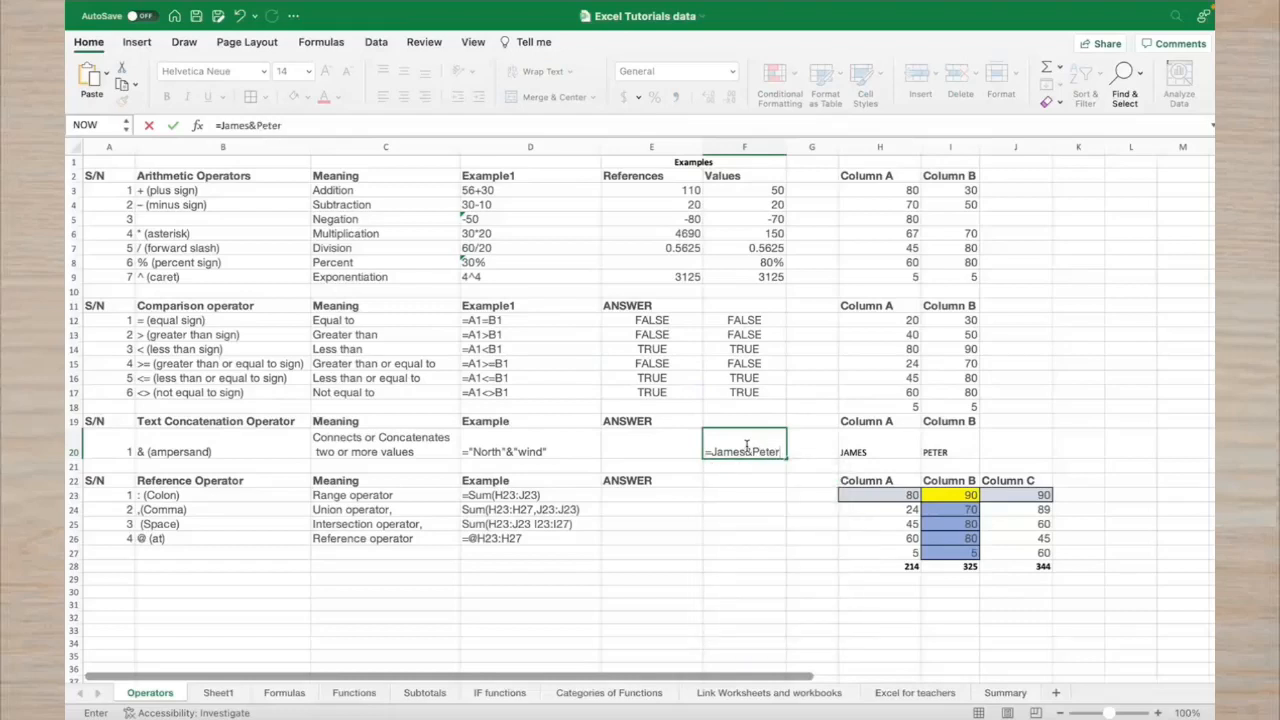
pyautogui.press('Return')
# Wrap each name in F20's formula in double quotes to fix the #NAME? error
pyautogui.click(748, 452)
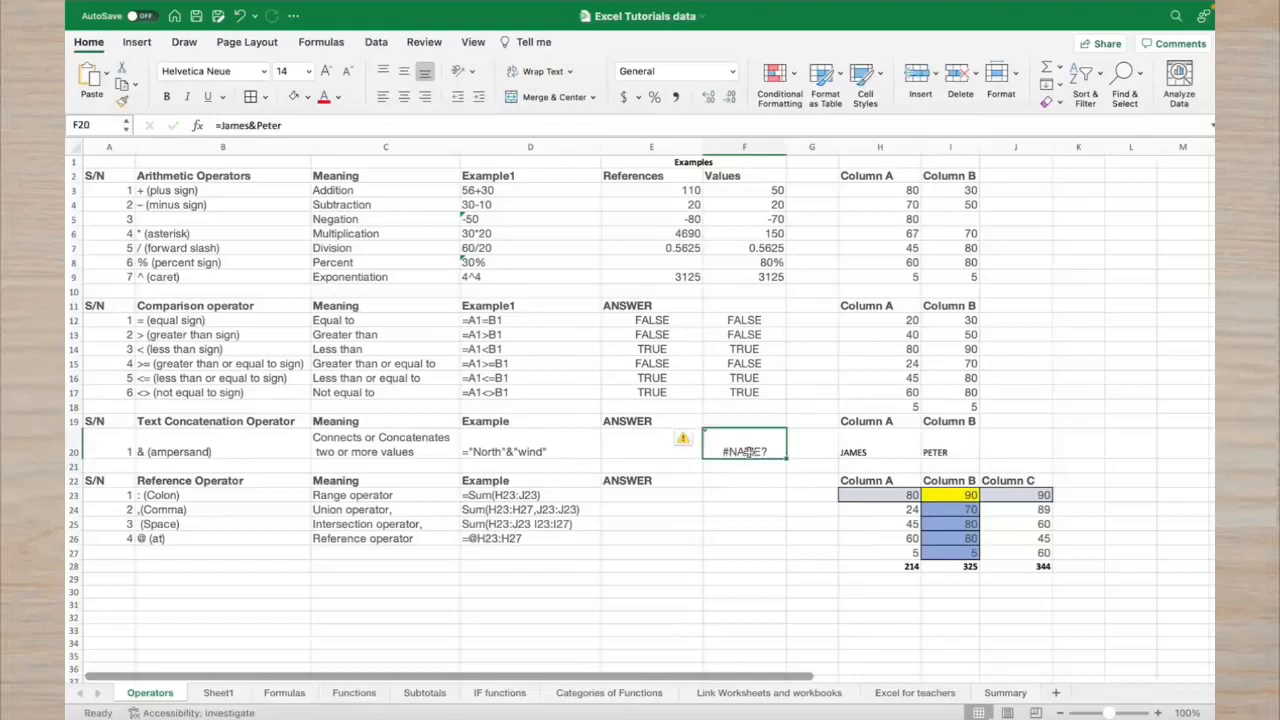
pyautogui.click(250, 126)
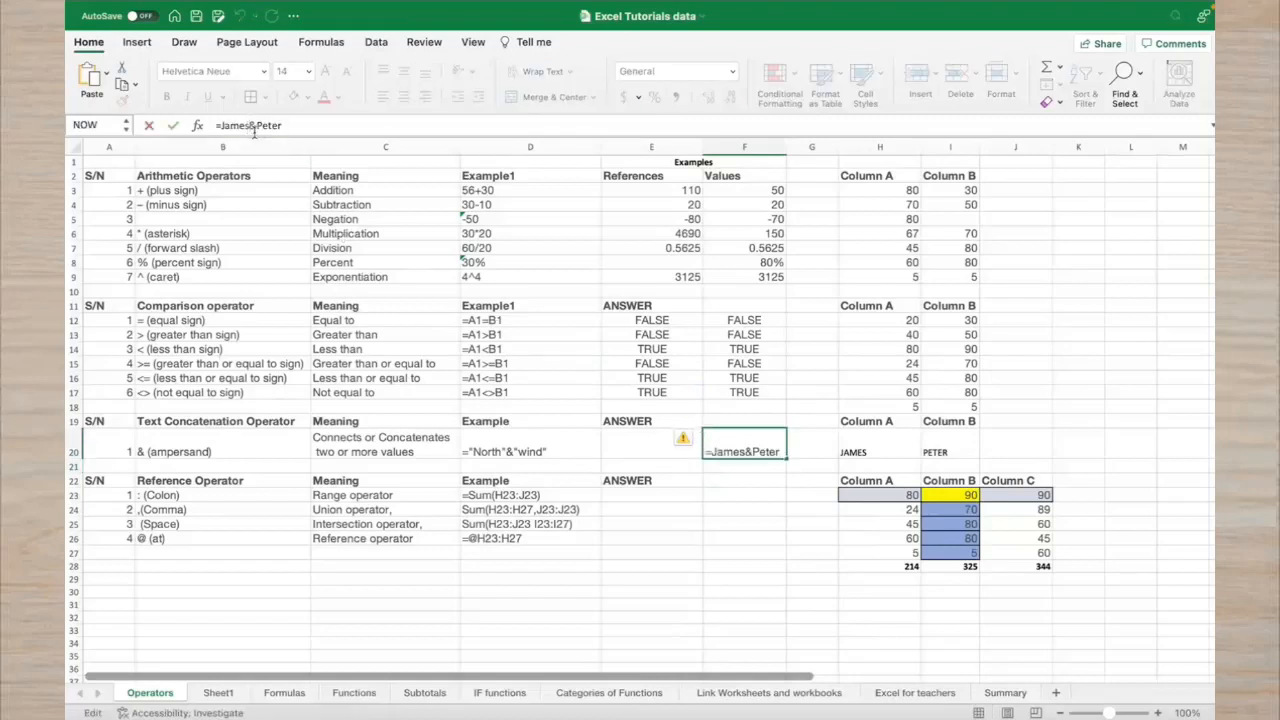
pyautogui.write('"')
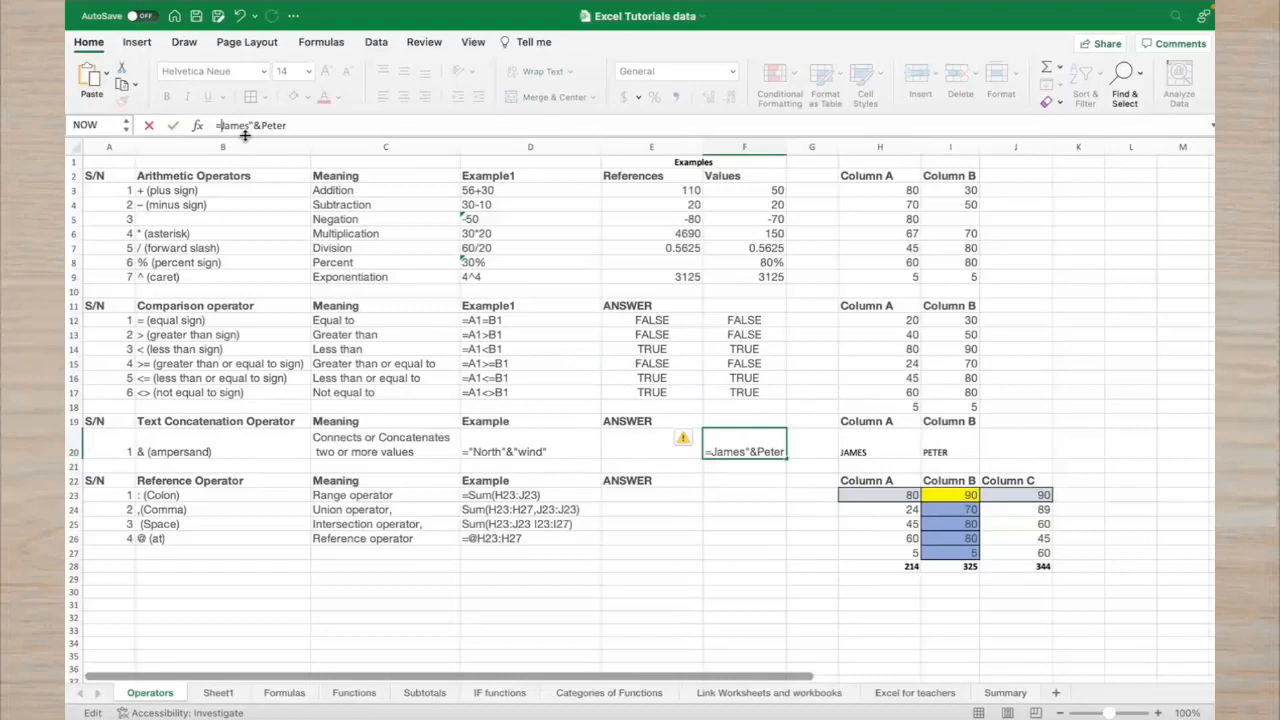
pyautogui.write('"')
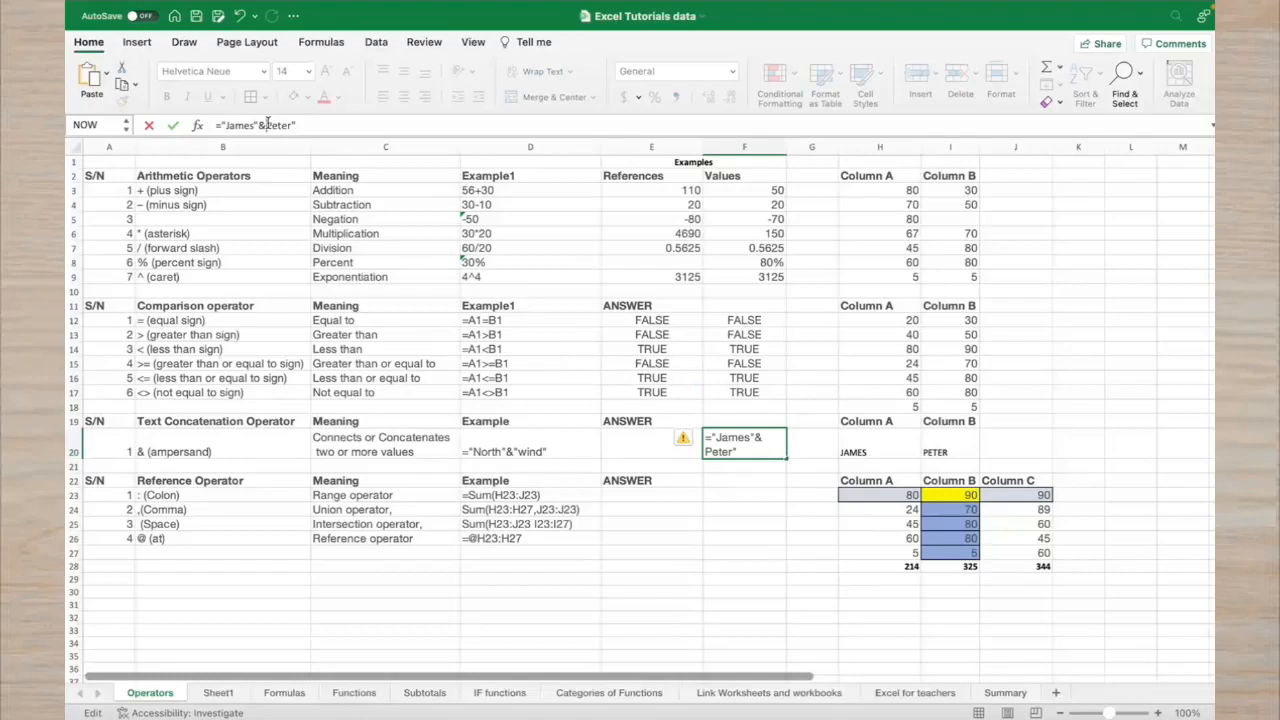
pyautogui.click(267, 125)
pyautogui.write('"')
pyautogui.press('Return')
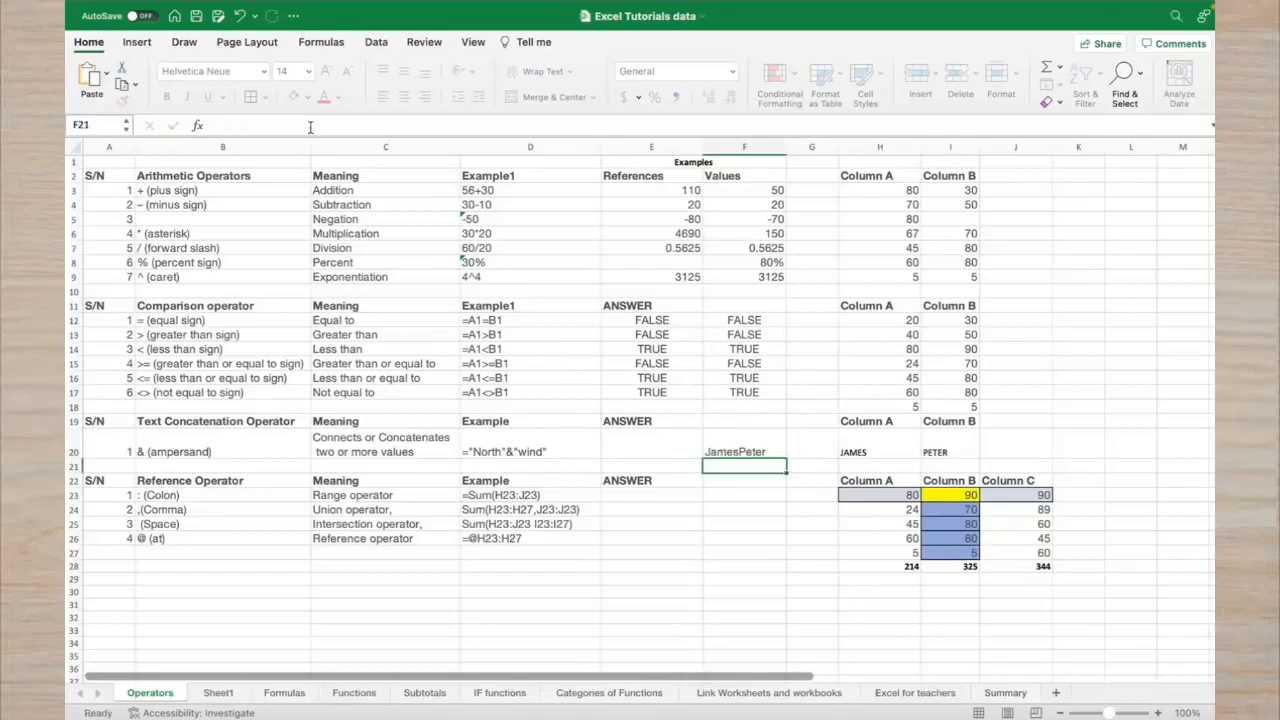
# Insert &" "& between the quoted names in F20's formula to add a space
pyautogui.click(737, 453)
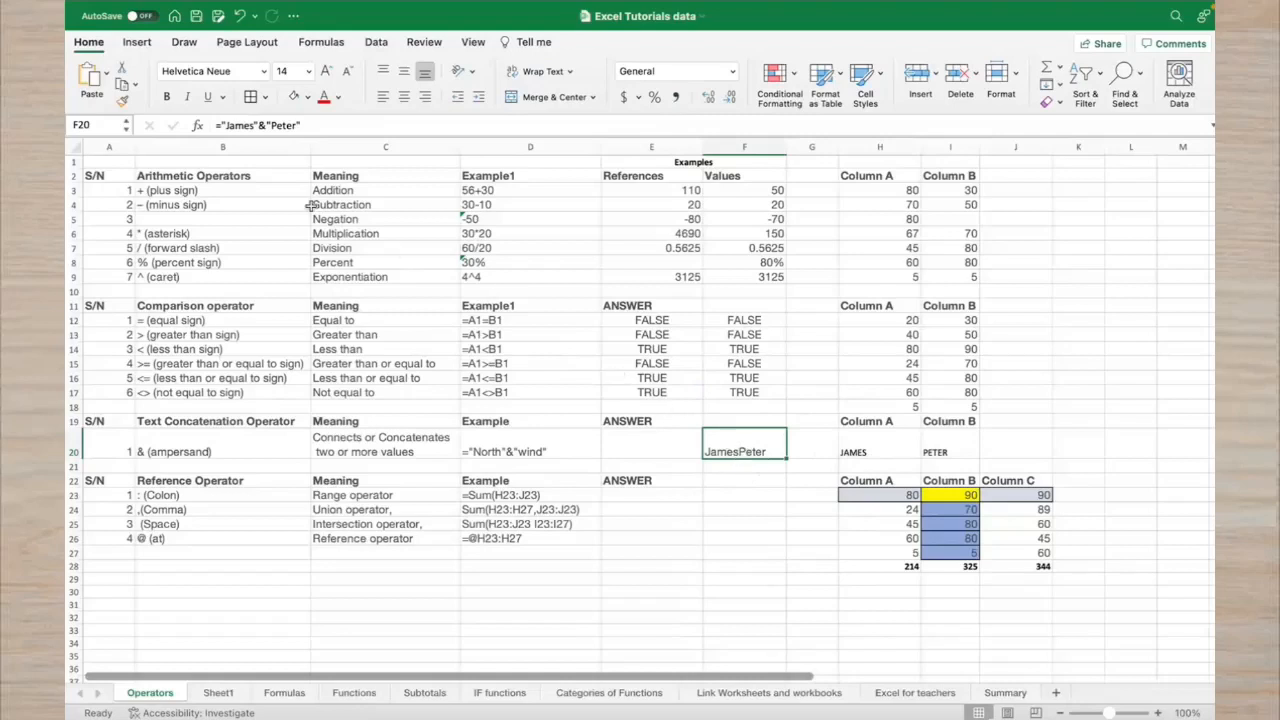
pyautogui.click(267, 125)
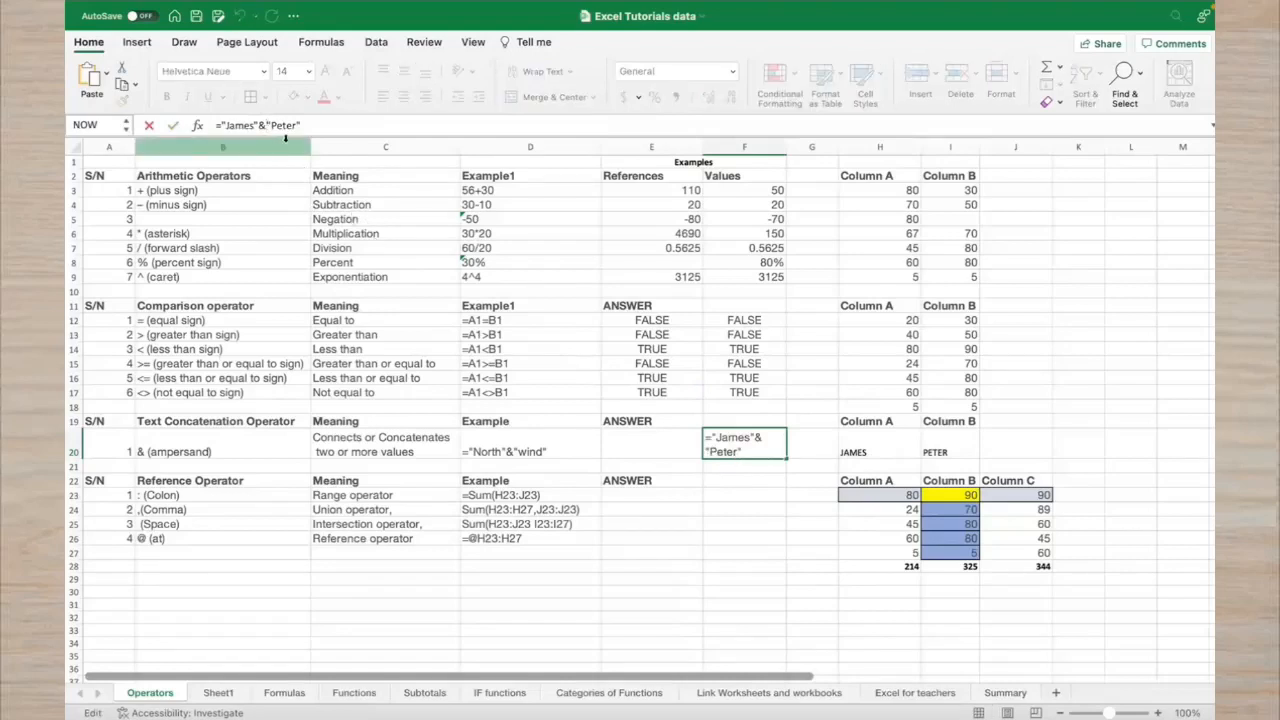
pyautogui.write('" "&')
pyautogui.press('Return')
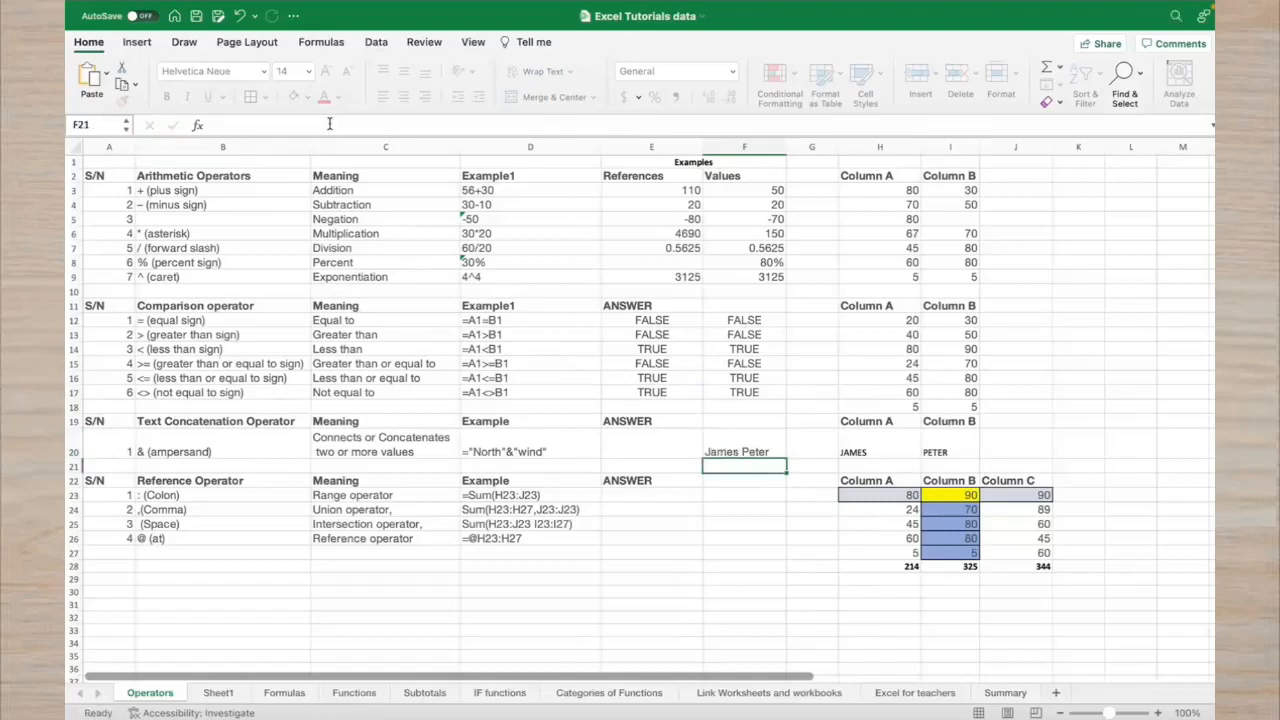
# Start a new formula in E20 for the reference-based join
pyautogui.click(746, 457)
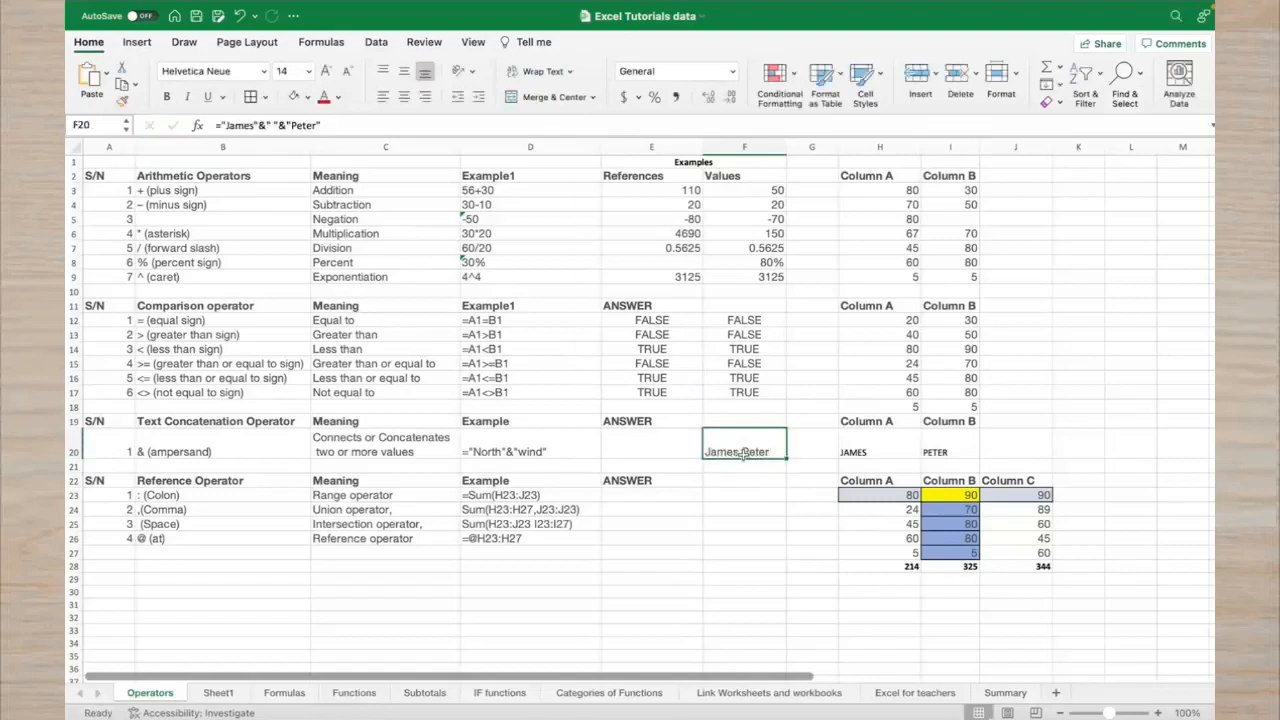
pyautogui.click(644, 442)
pyautogui.write('=')
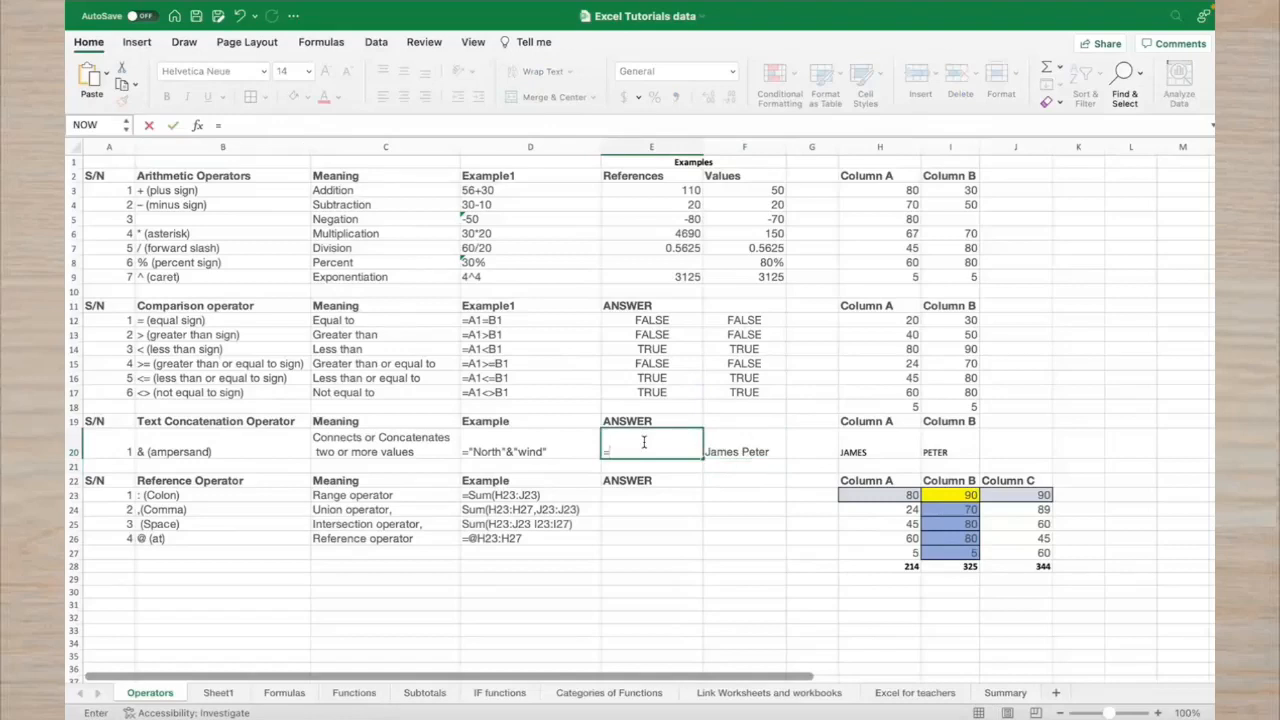
# Complete E20 as =H20&I20 joining the two name cells
pyautogui.click(890, 452)
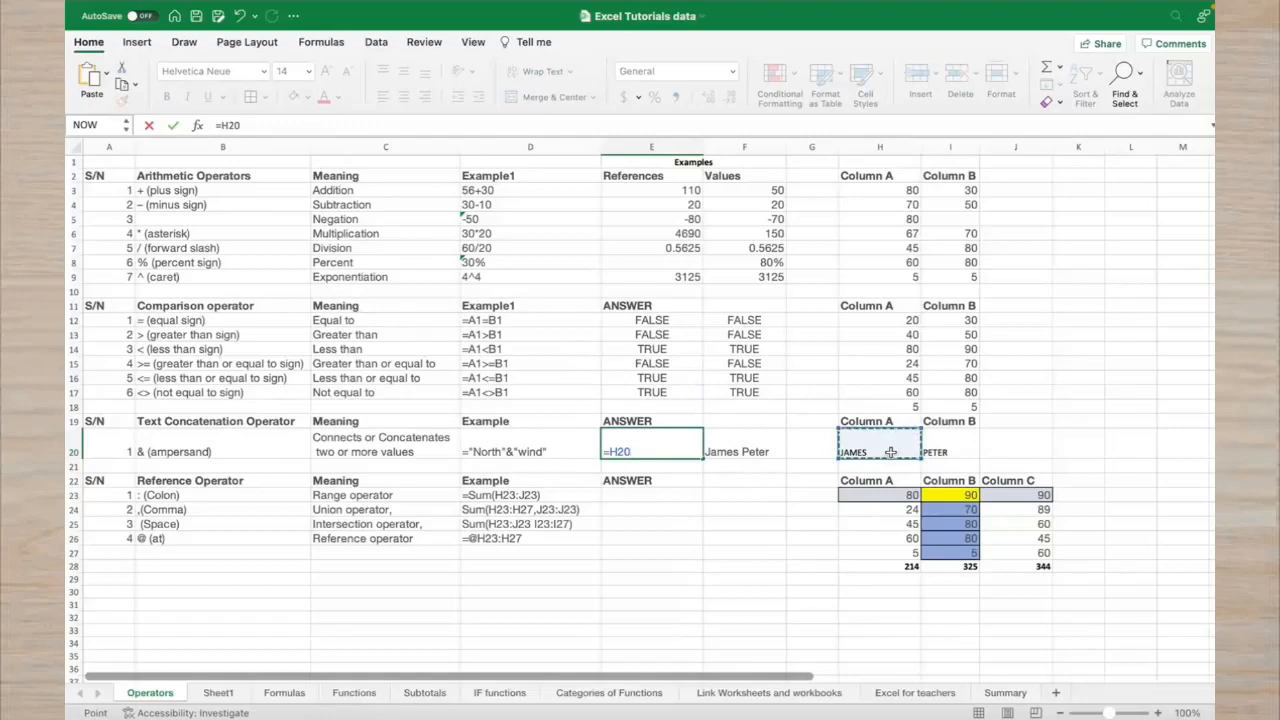
pyautogui.write('&')
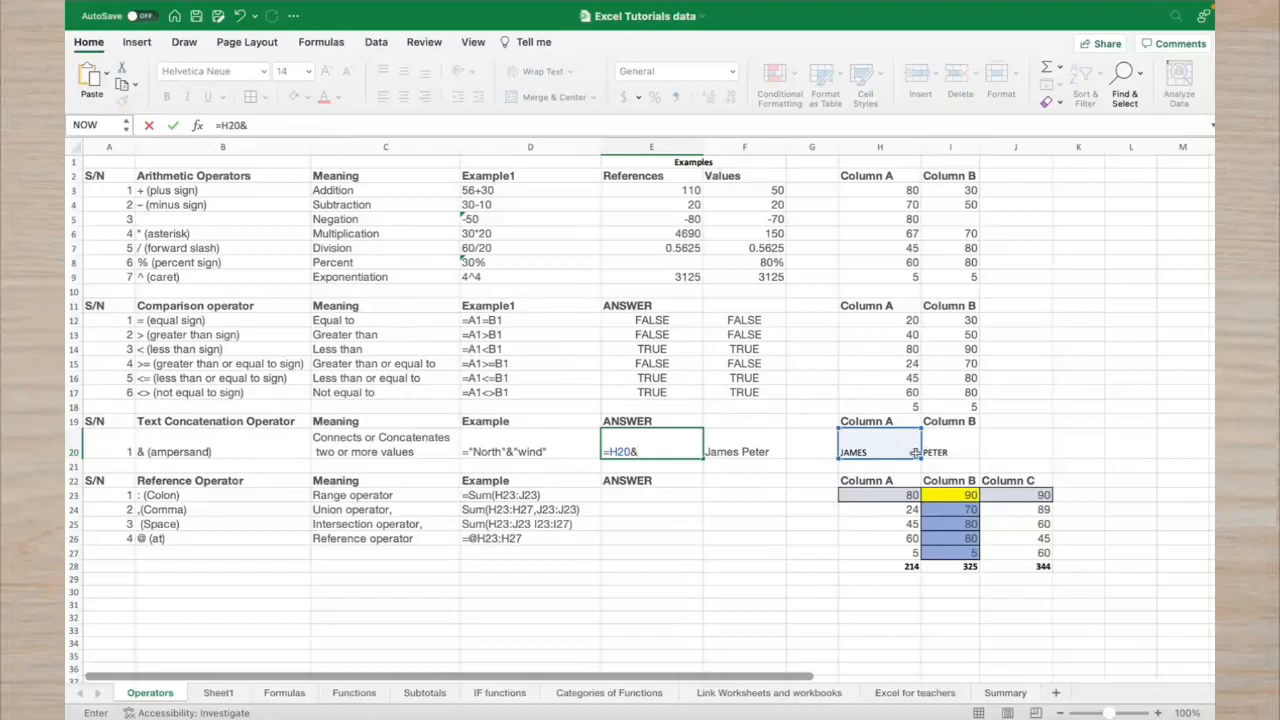
pyautogui.click(939, 452)
pyautogui.press('Return')
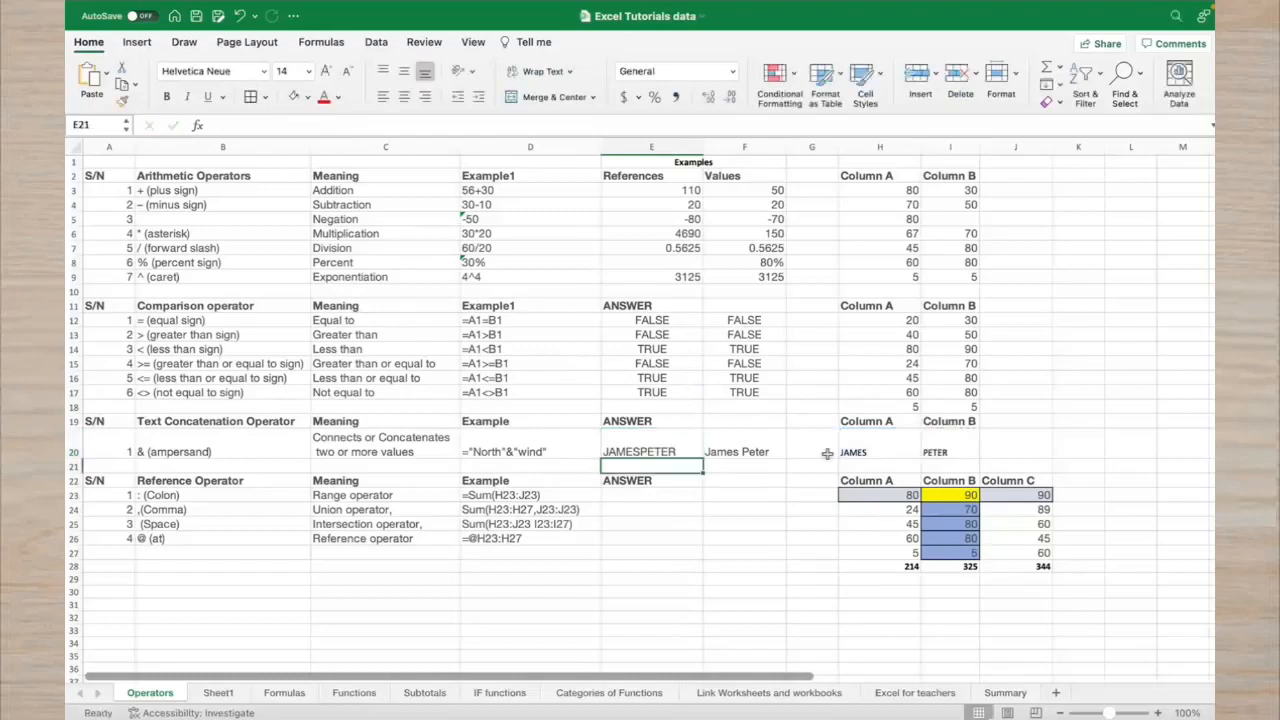
# Change E20's formula to =H20&" "&I20 so the names are separated by a space
pyautogui.click(658, 455)
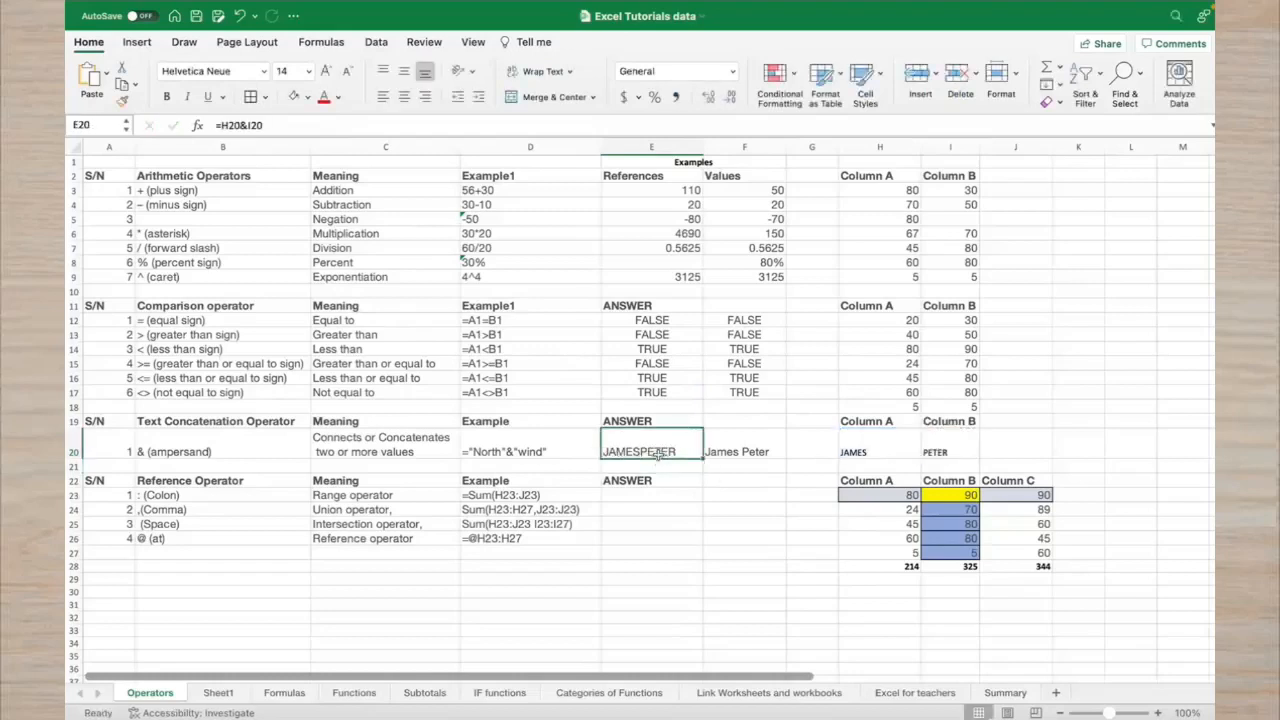
pyautogui.click(716, 457)
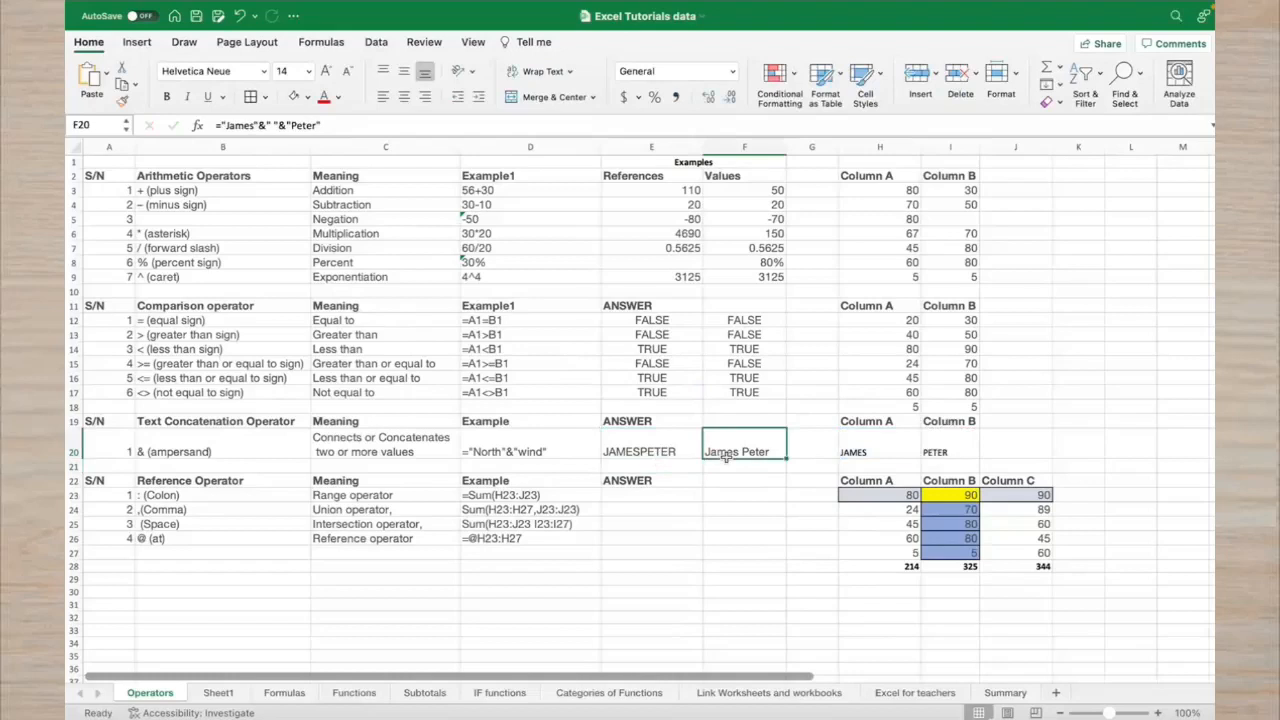
pyautogui.click(648, 446)
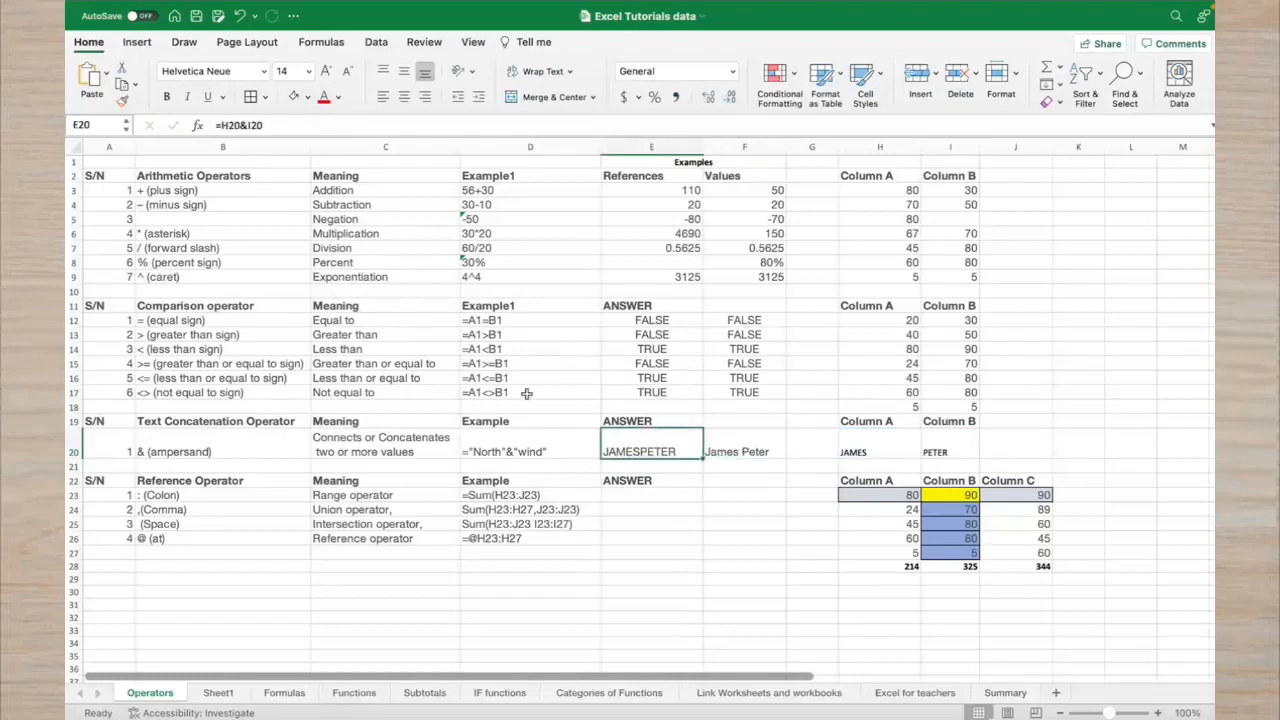
pyautogui.click(249, 125)
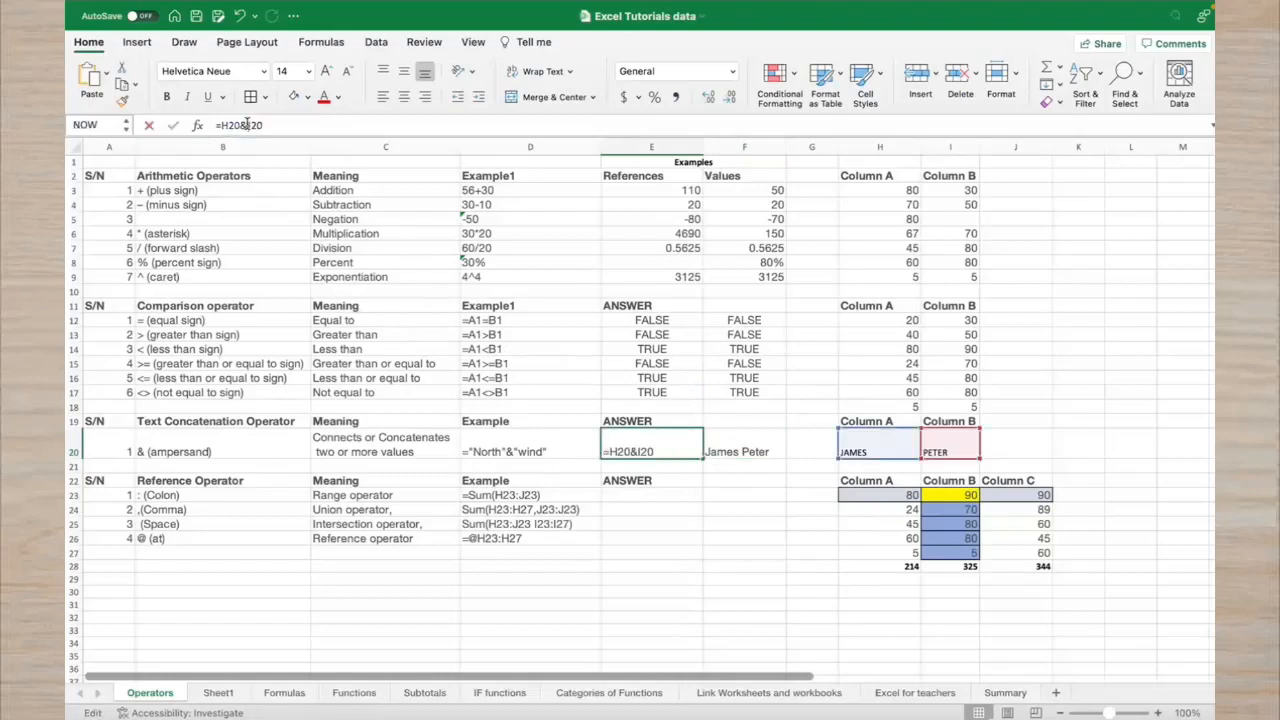
pyautogui.write('"')
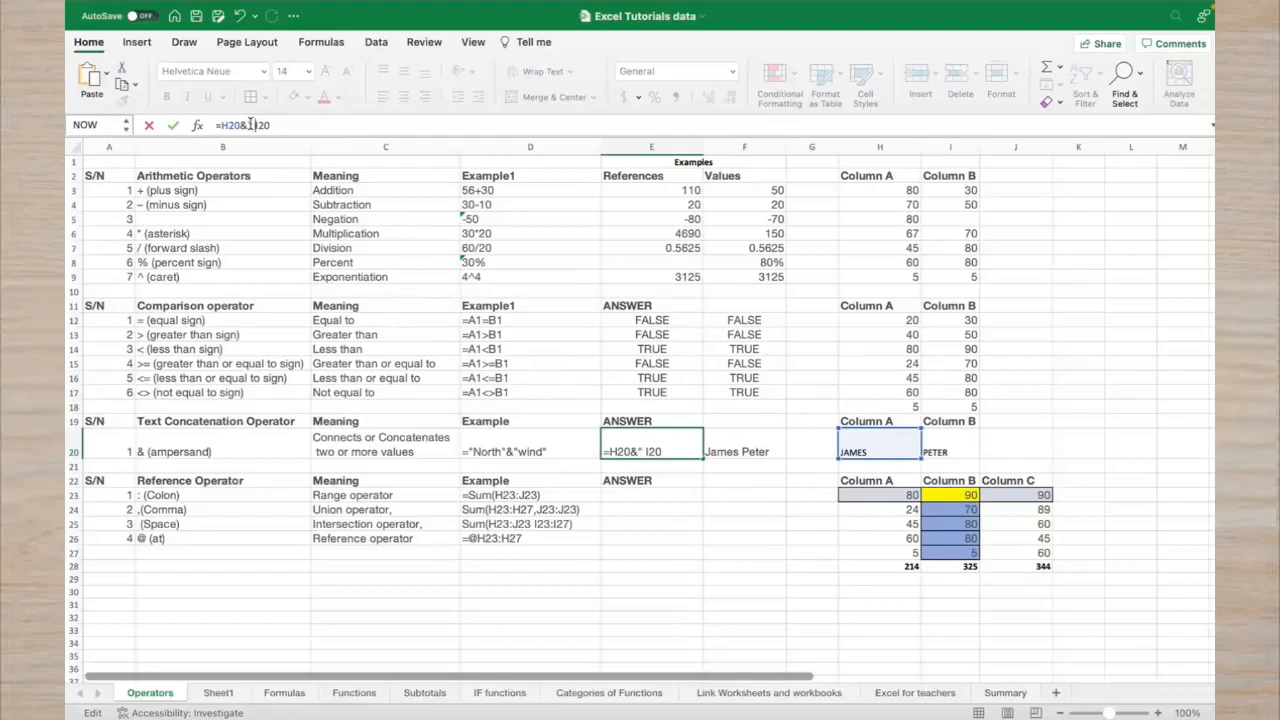
pyautogui.write(' "&')
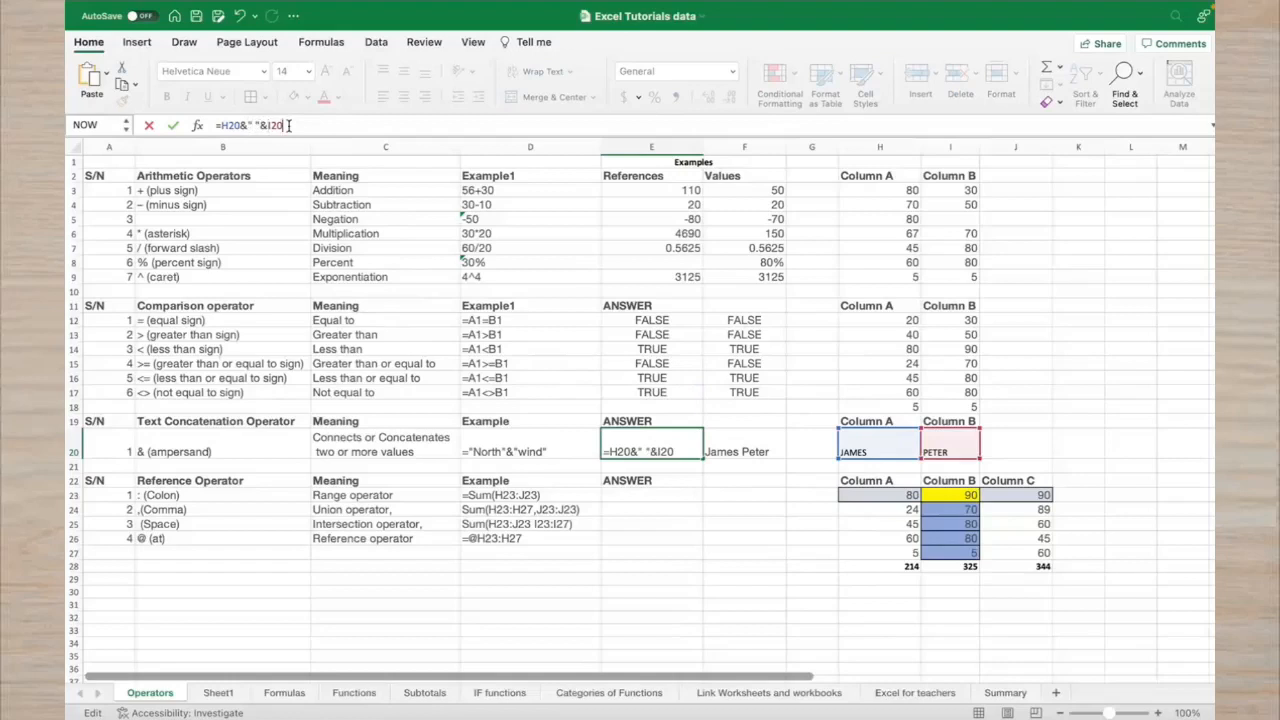
pyautogui.press('Return')
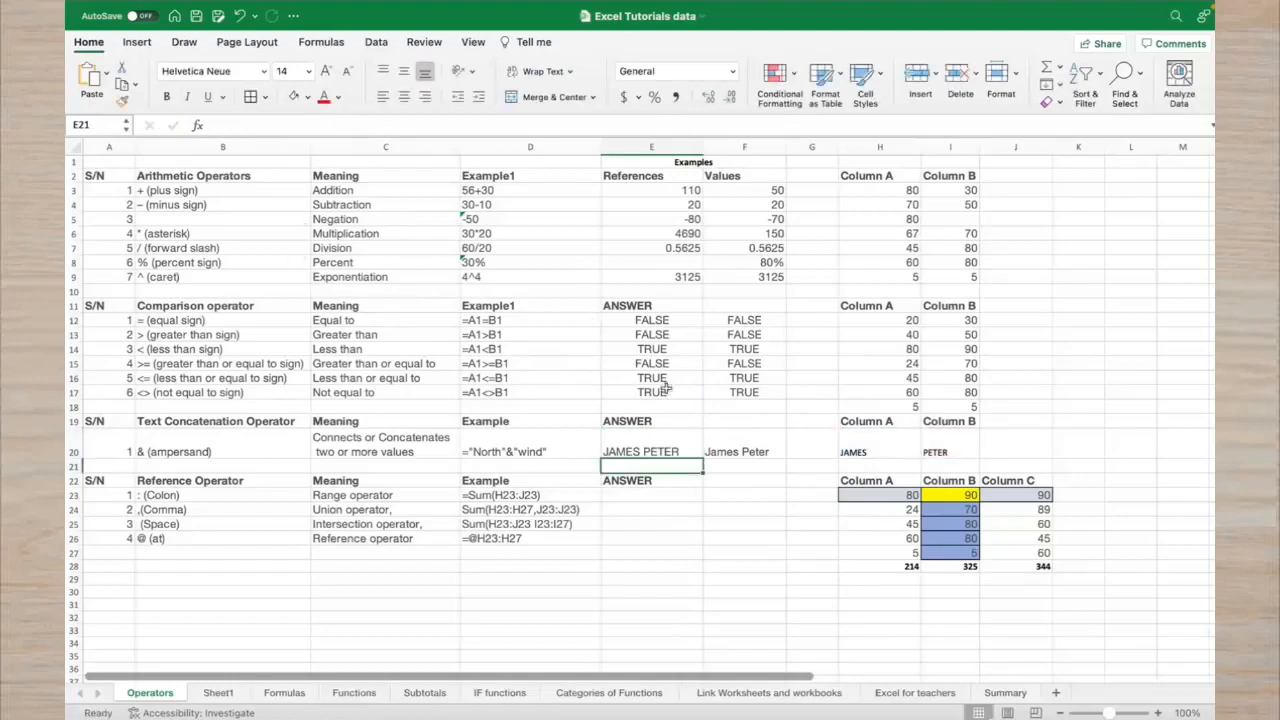
pyautogui.click(652, 455)
pyautogui.click(708, 452)
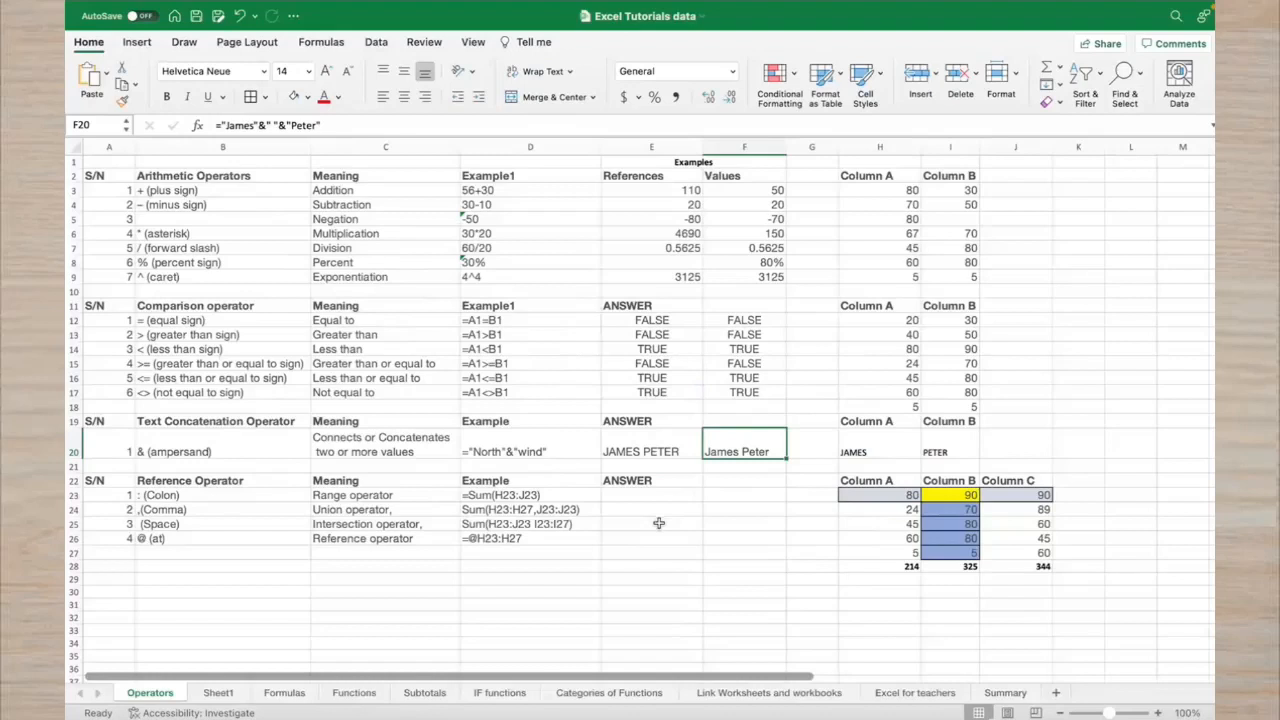
pyautogui.click(739, 497)
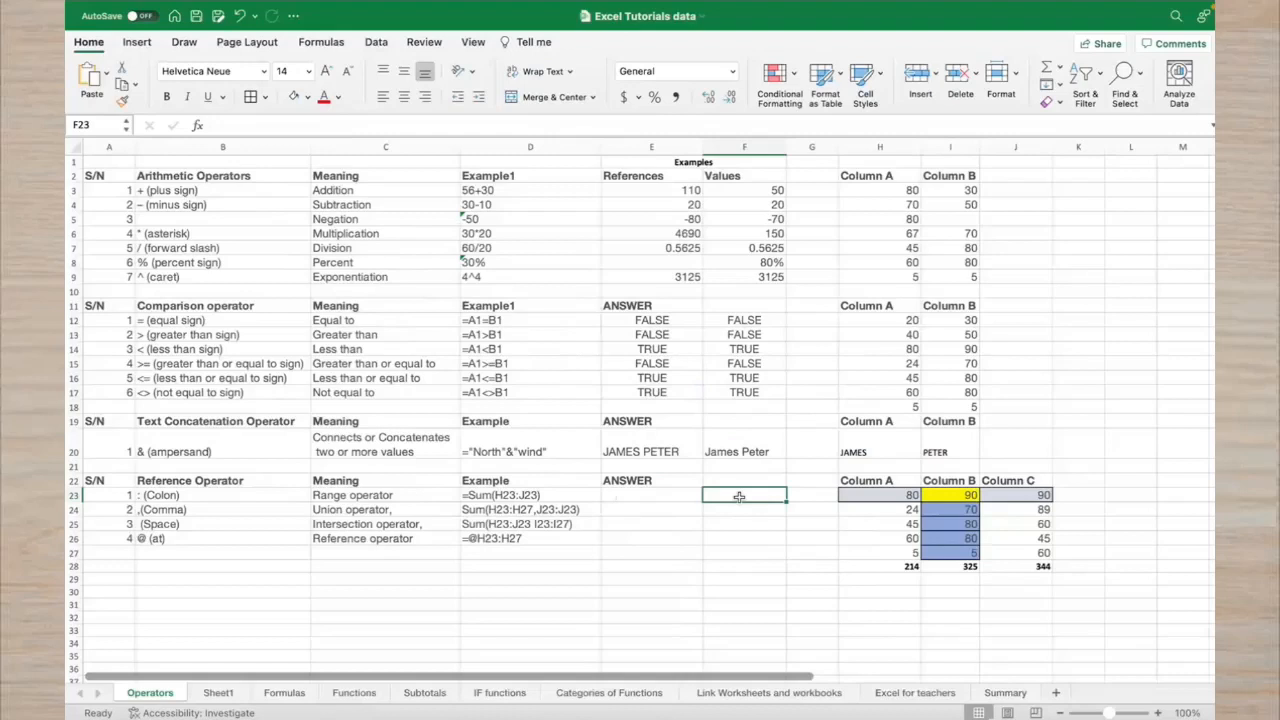
pyautogui.click(870, 496)
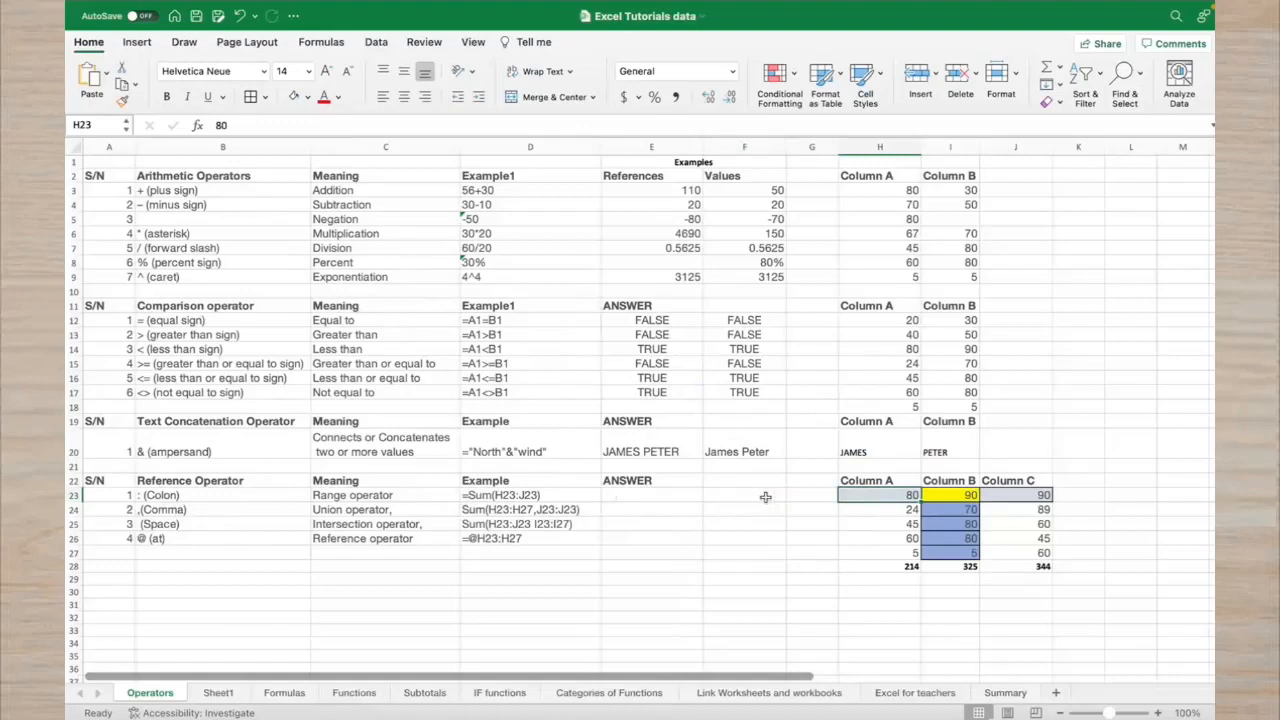
# Enter =SUM(H23:H27) in E23, giving 214
pyautogui.click(677, 500)
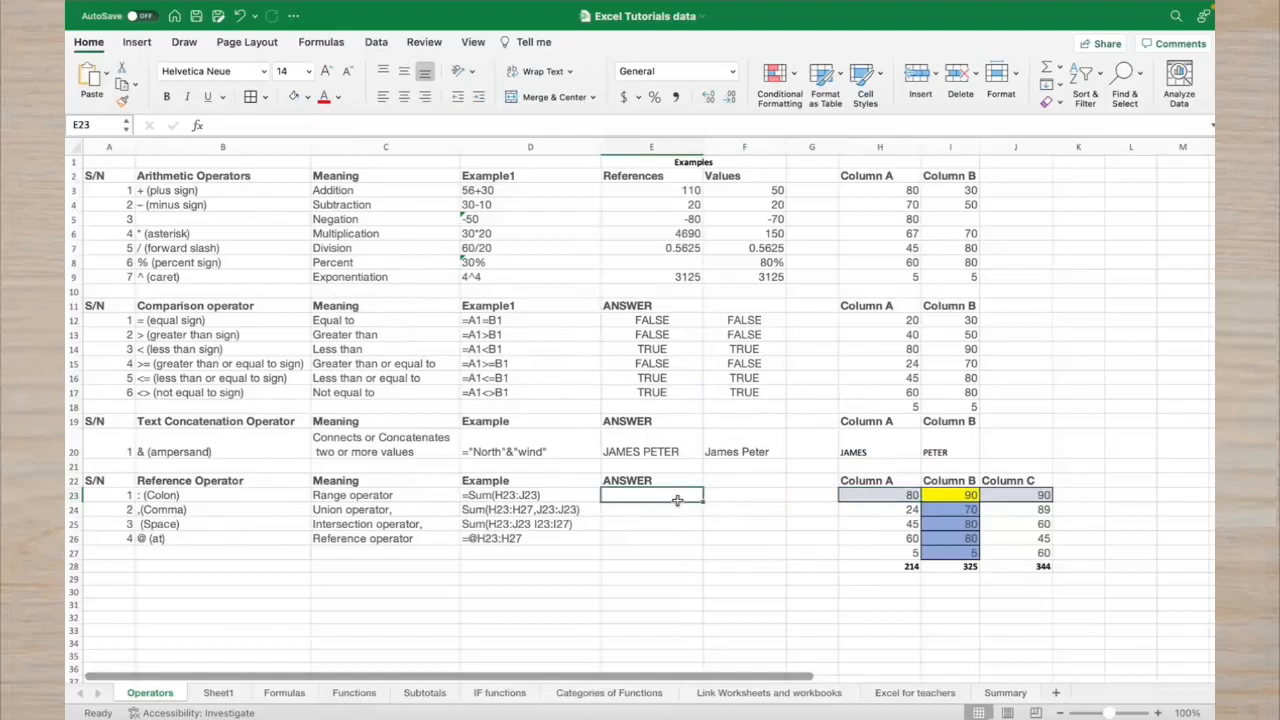
pyautogui.write('=su')
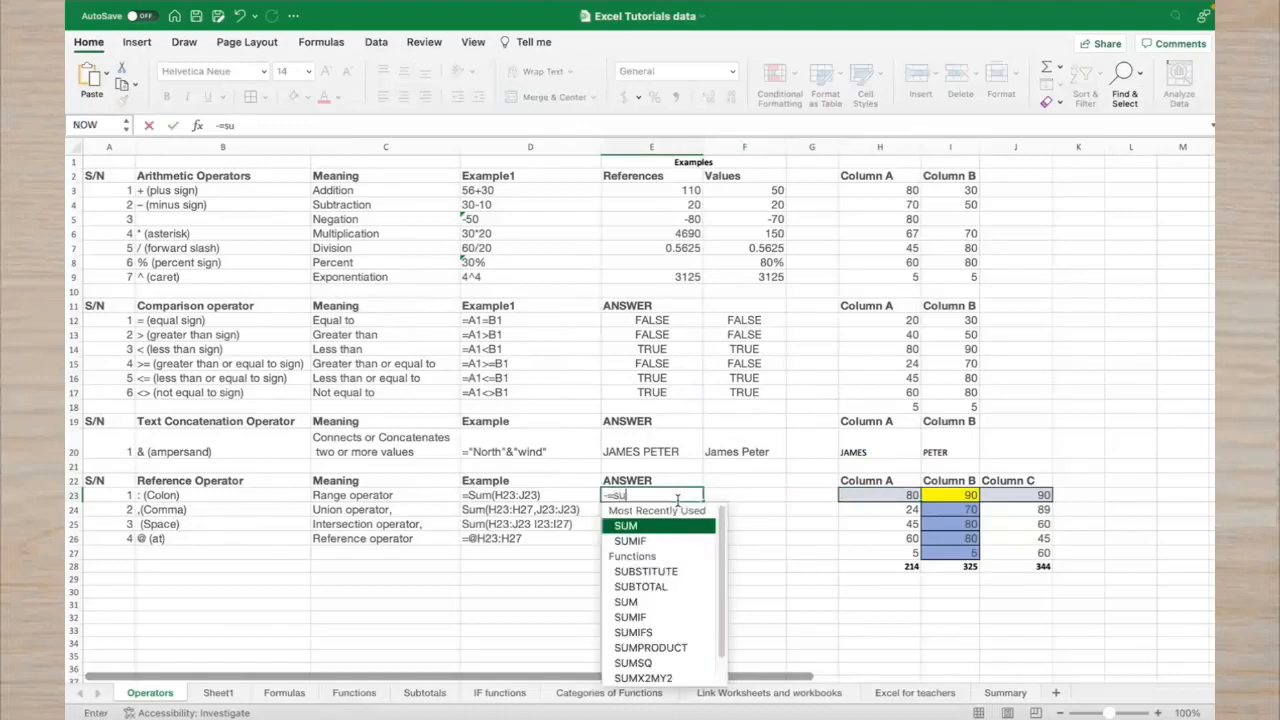
pyautogui.press('BackSpace')
pyautogui.press('BackSpace')
pyautogui.press('BackSpace')
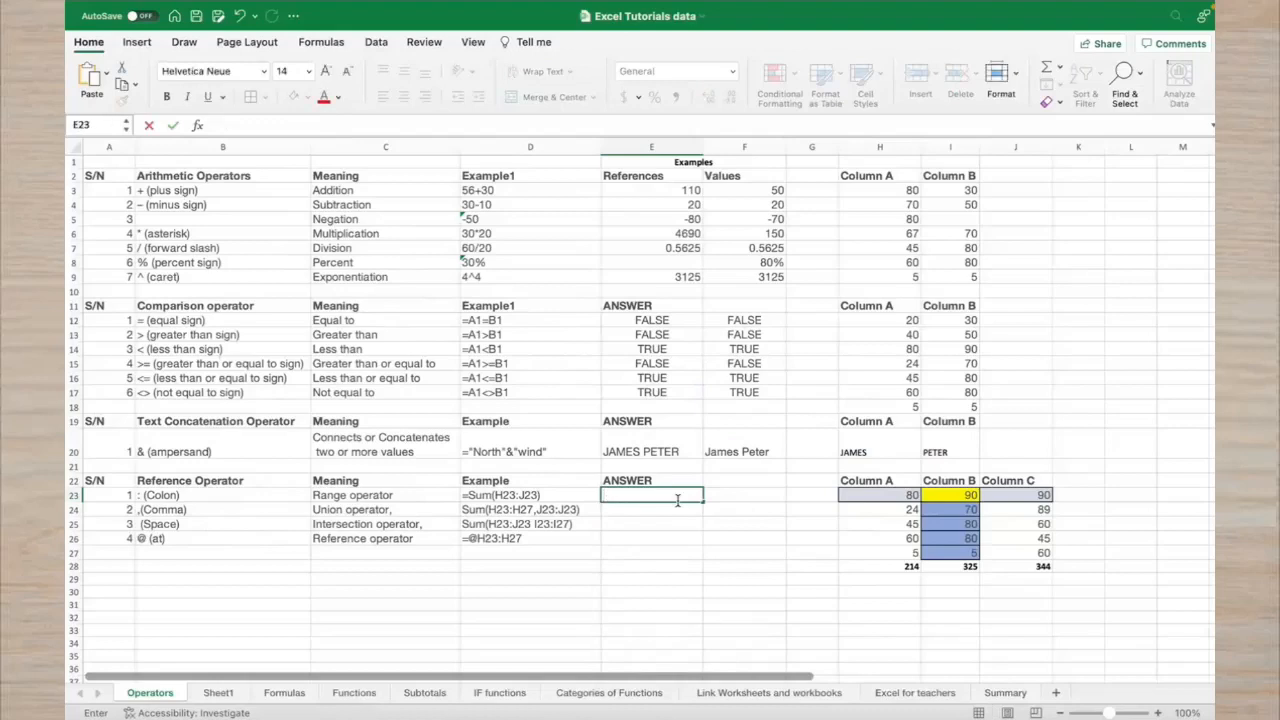
pyautogui.write('=s')
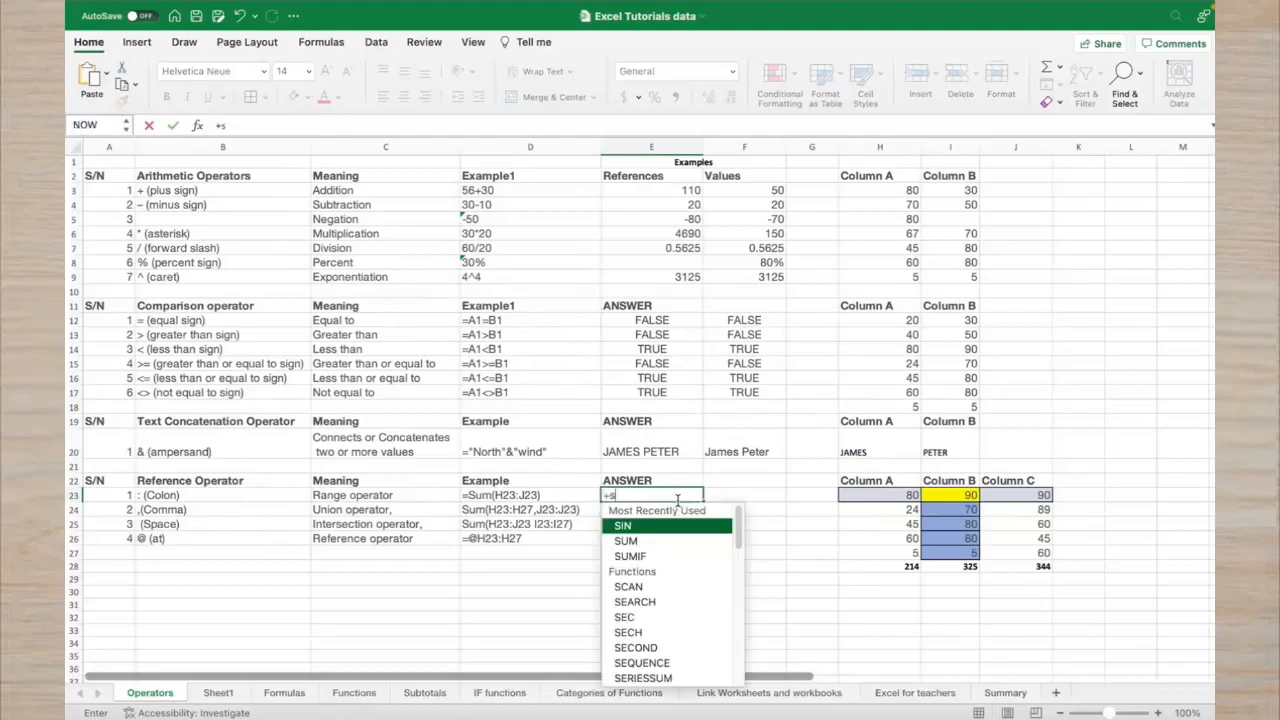
pyautogui.press('BackSpace')
pyautogui.write('se')
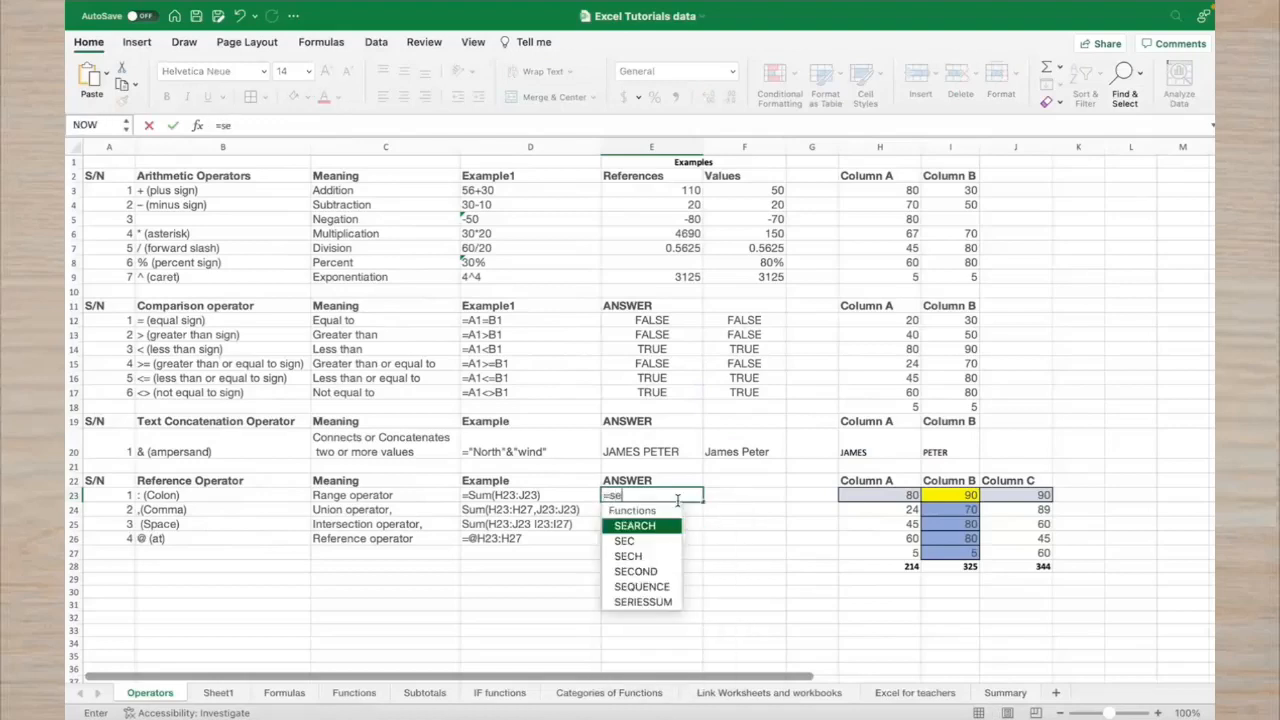
pyautogui.press('BackSpace')
pyautogui.write('um')
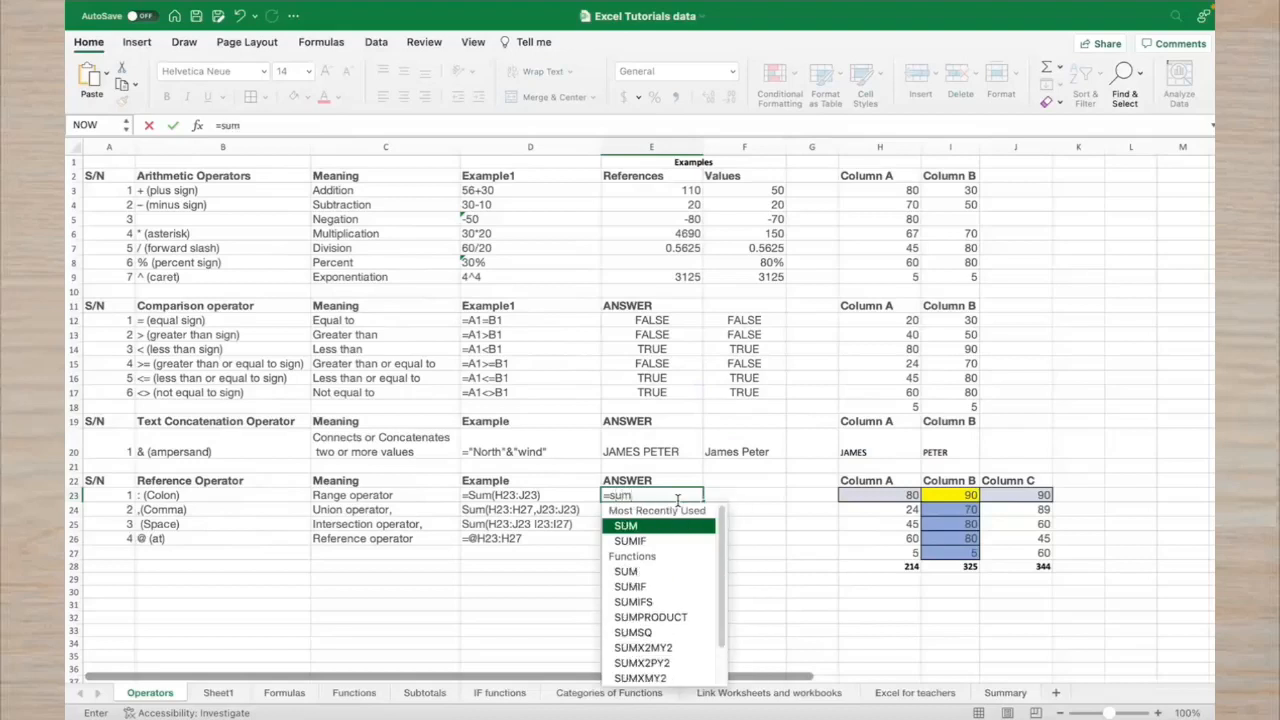
pyautogui.write('(')
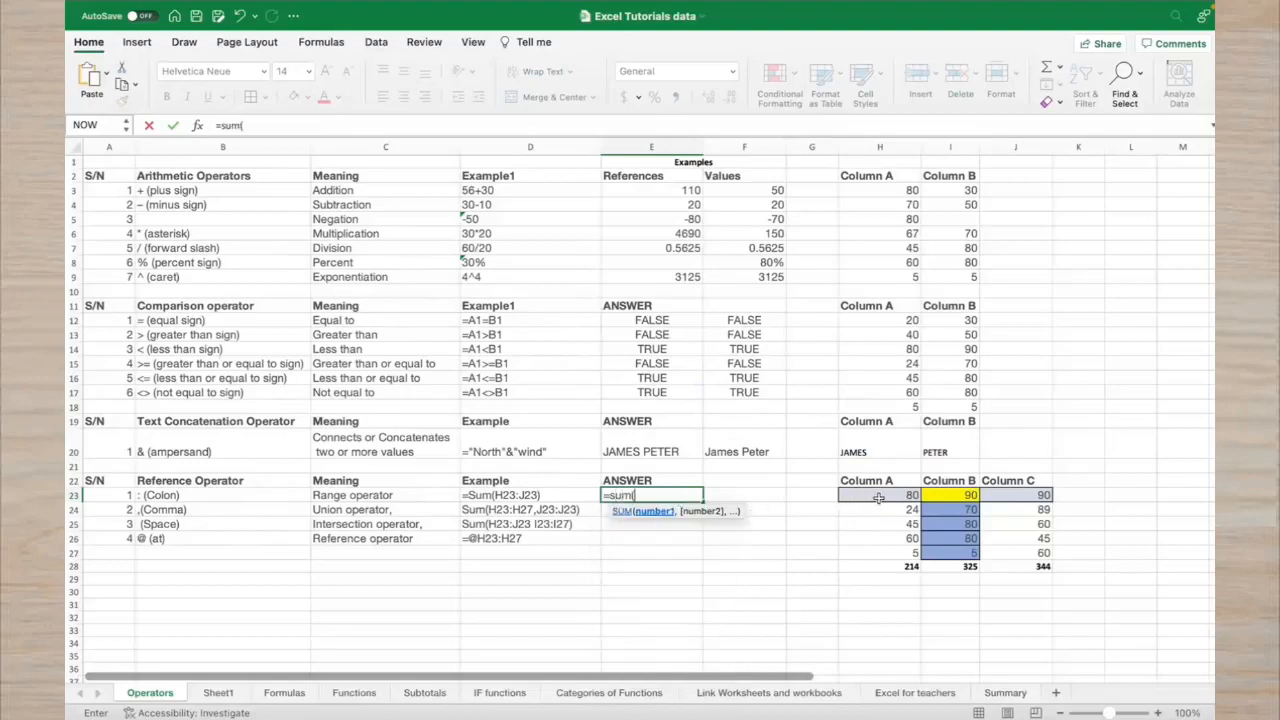
pyautogui.moveTo(878, 498); pyautogui.dragTo(882, 553)
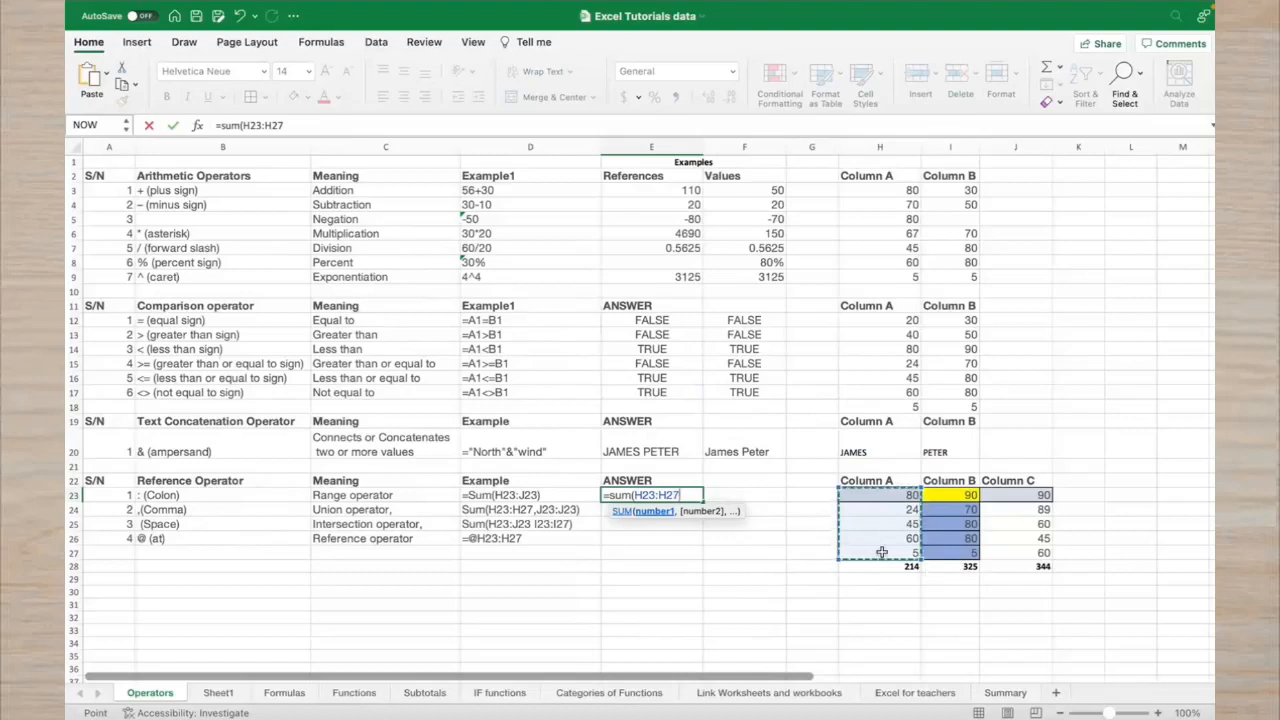
pyautogui.write(')')
pyautogui.press('Return')
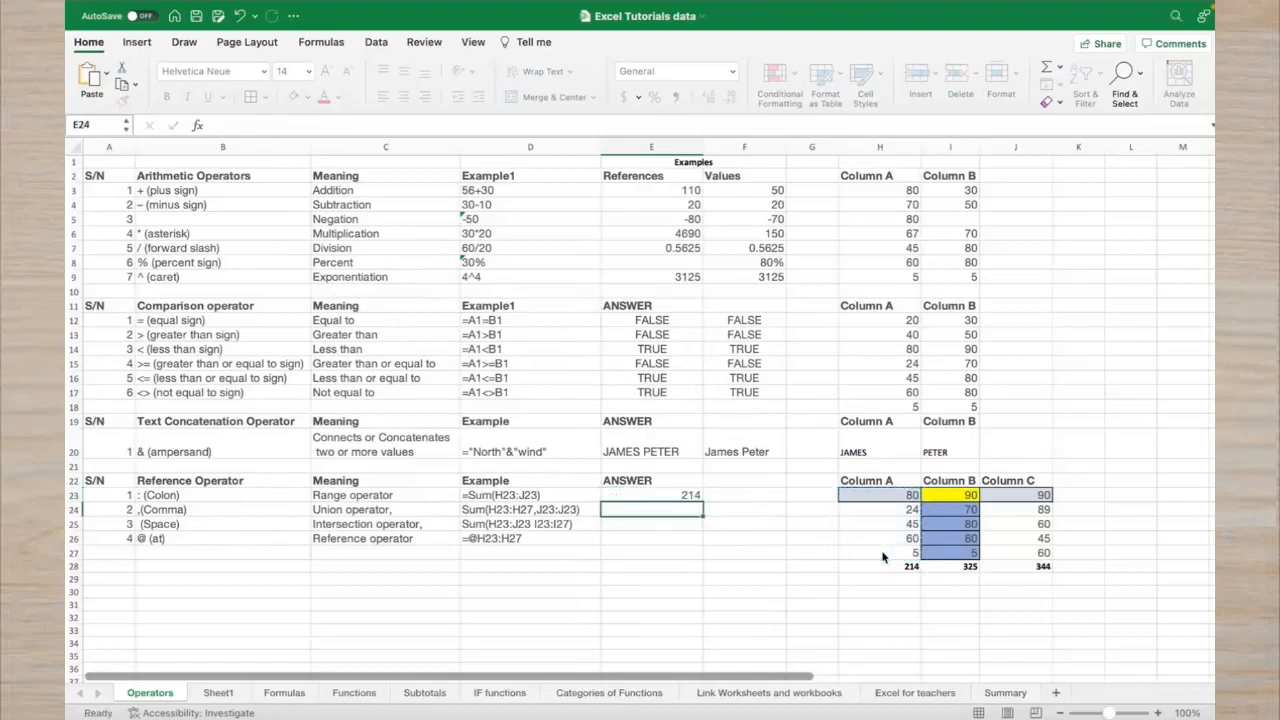
# Check E23 against the Column A total in H28, then begin a formula in E24
pyautogui.click(719, 496)
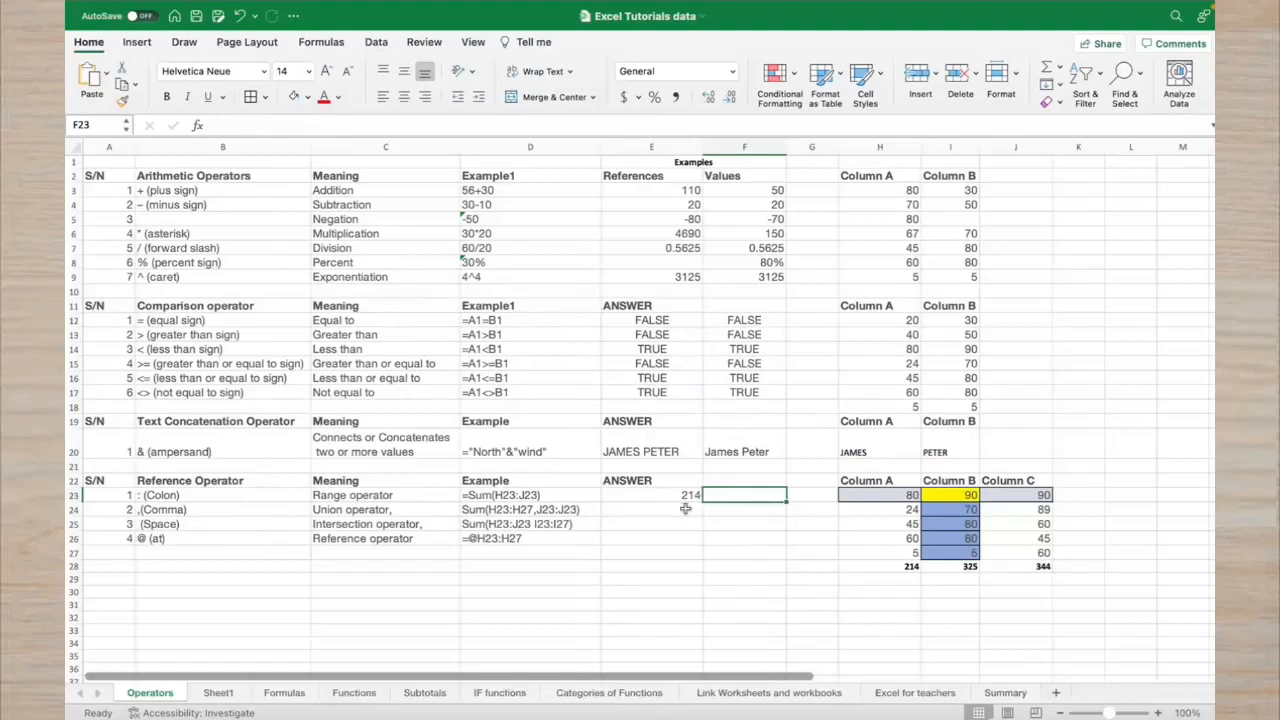
pyautogui.click(695, 496)
pyautogui.click(876, 565)
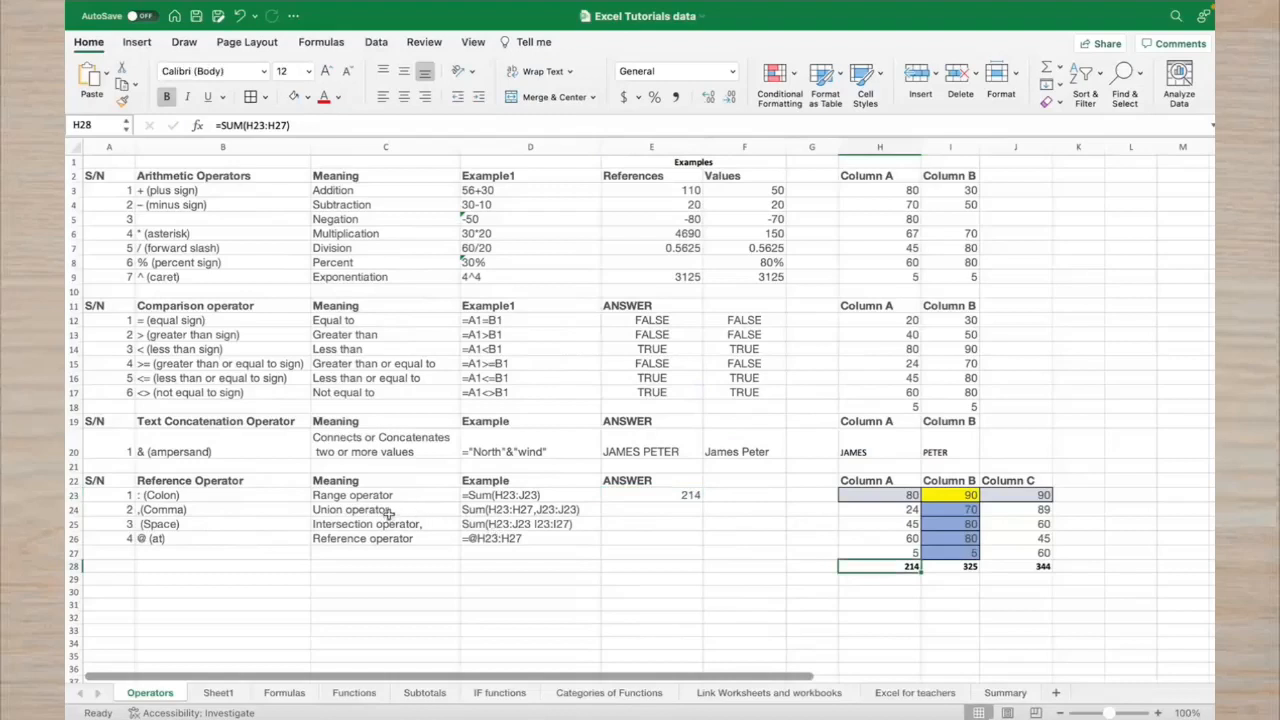
pyautogui.click(632, 514)
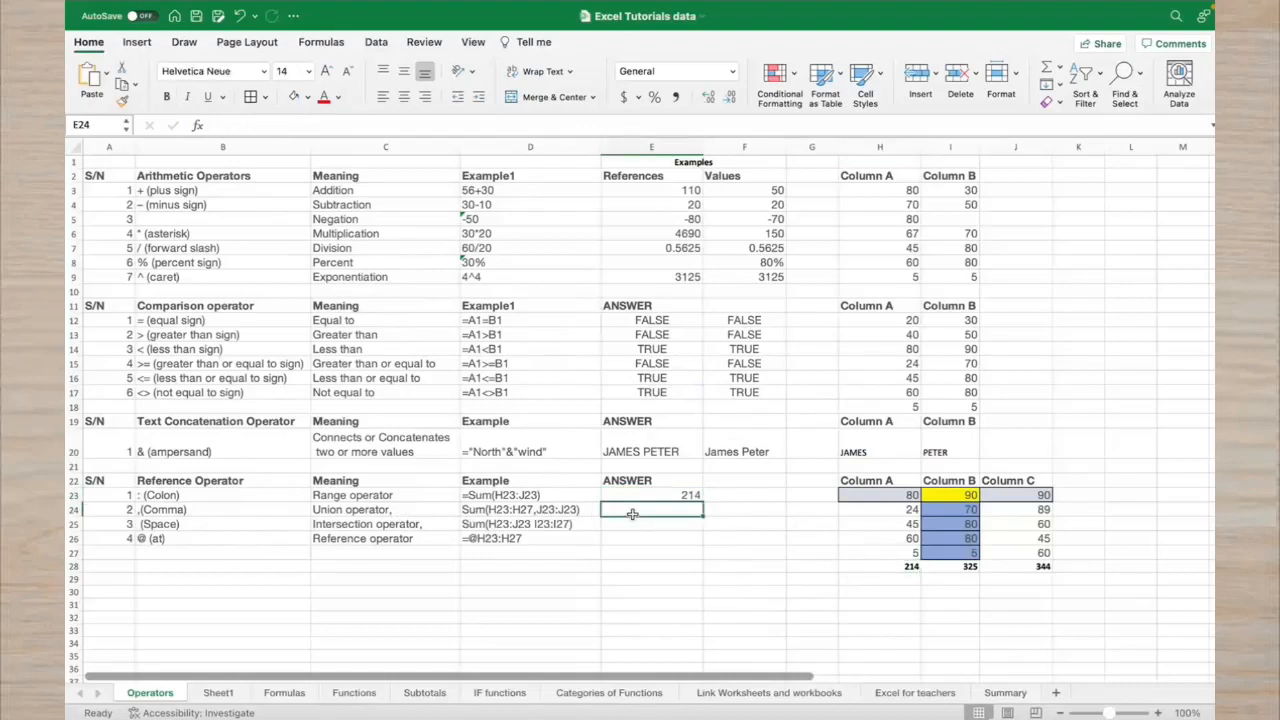
pyautogui.write('=')
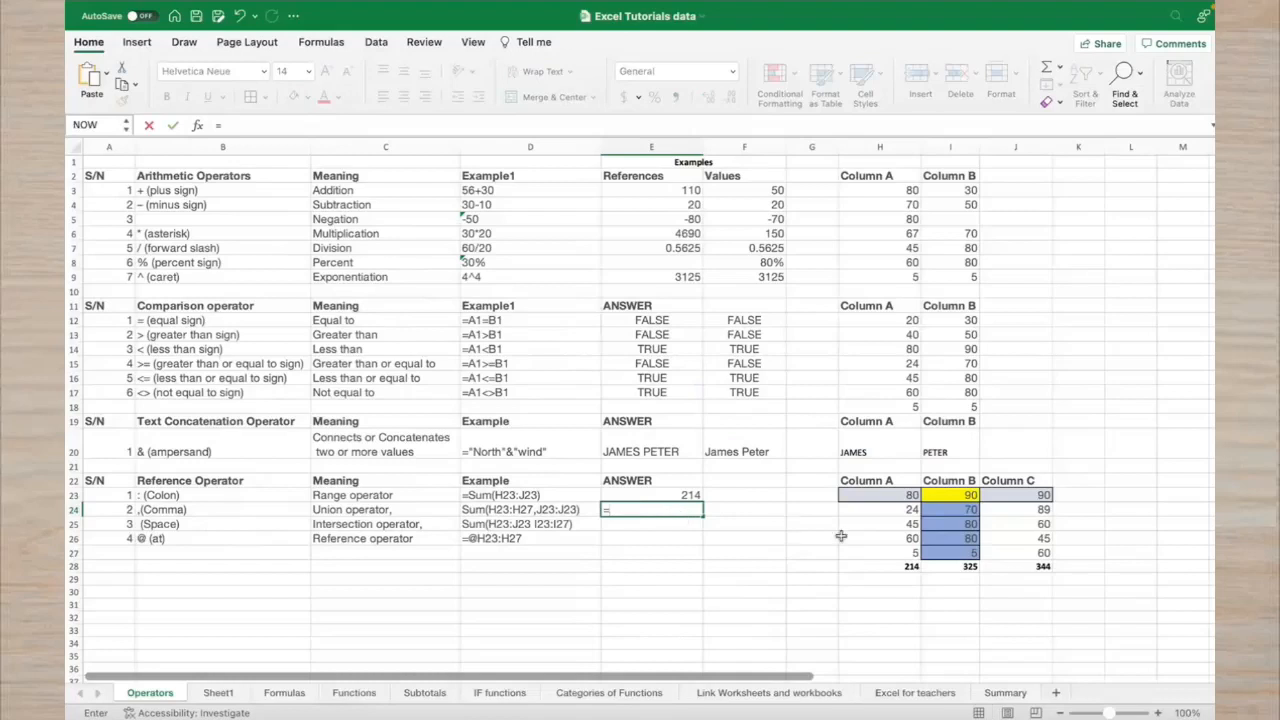
# Enter =SUM(H23:H27,J23:J27) in E24 to total Columns A and C, giving 558
pyautogui.moveTo(900, 500); pyautogui.dragTo(898, 560)
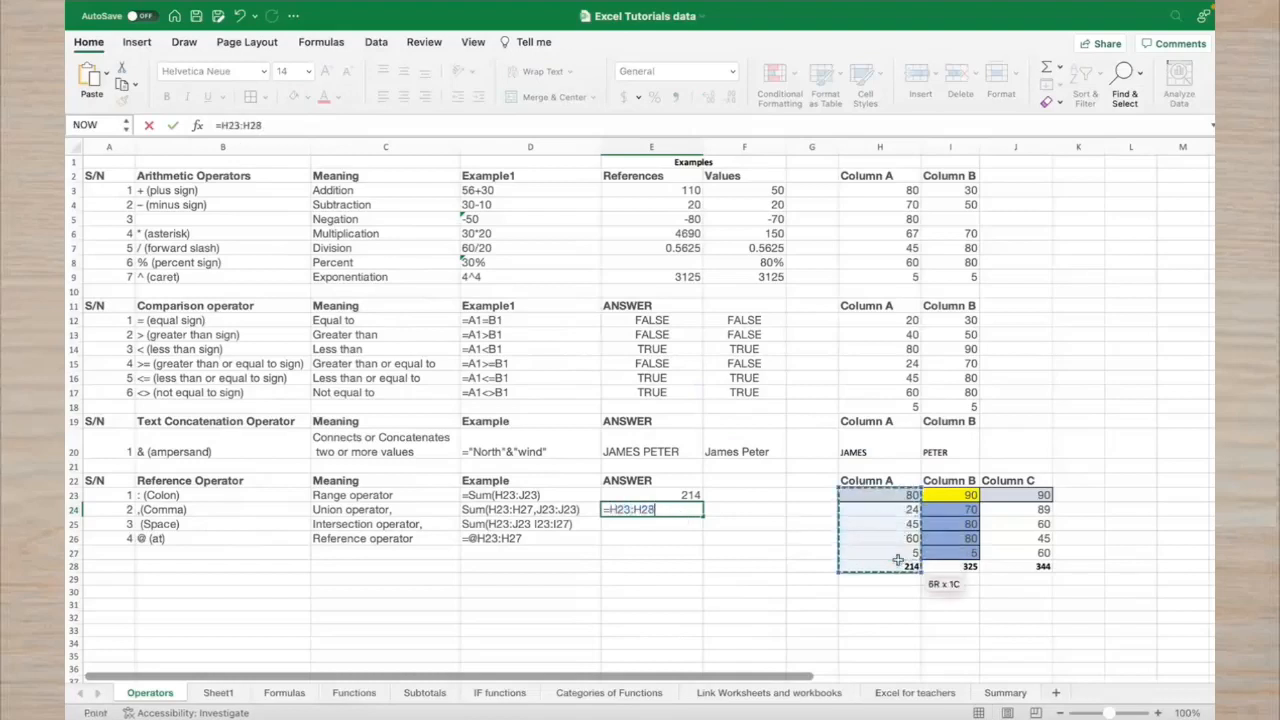
pyautogui.moveTo(1040, 495); pyautogui.dragTo(1040, 553)
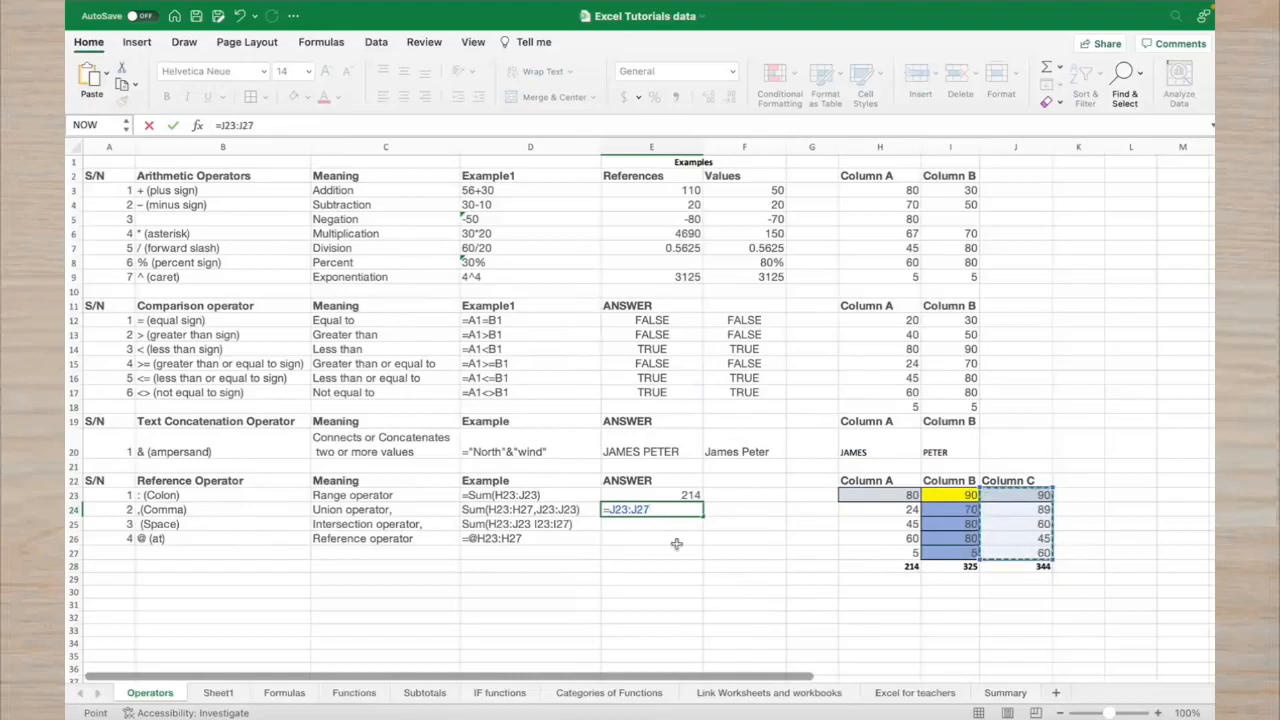
pyautogui.moveTo(846, 497); pyautogui.dragTo(866, 548)
pyautogui.moveTo(1033, 500); pyautogui.dragTo(1022, 566)
pyautogui.press('BackSpace')
pyautogui.press('BackSpace')
pyautogui.press('BackSpace')
pyautogui.press('BackSpace')
pyautogui.press('BackSpace')
pyautogui.press('BackSpace')
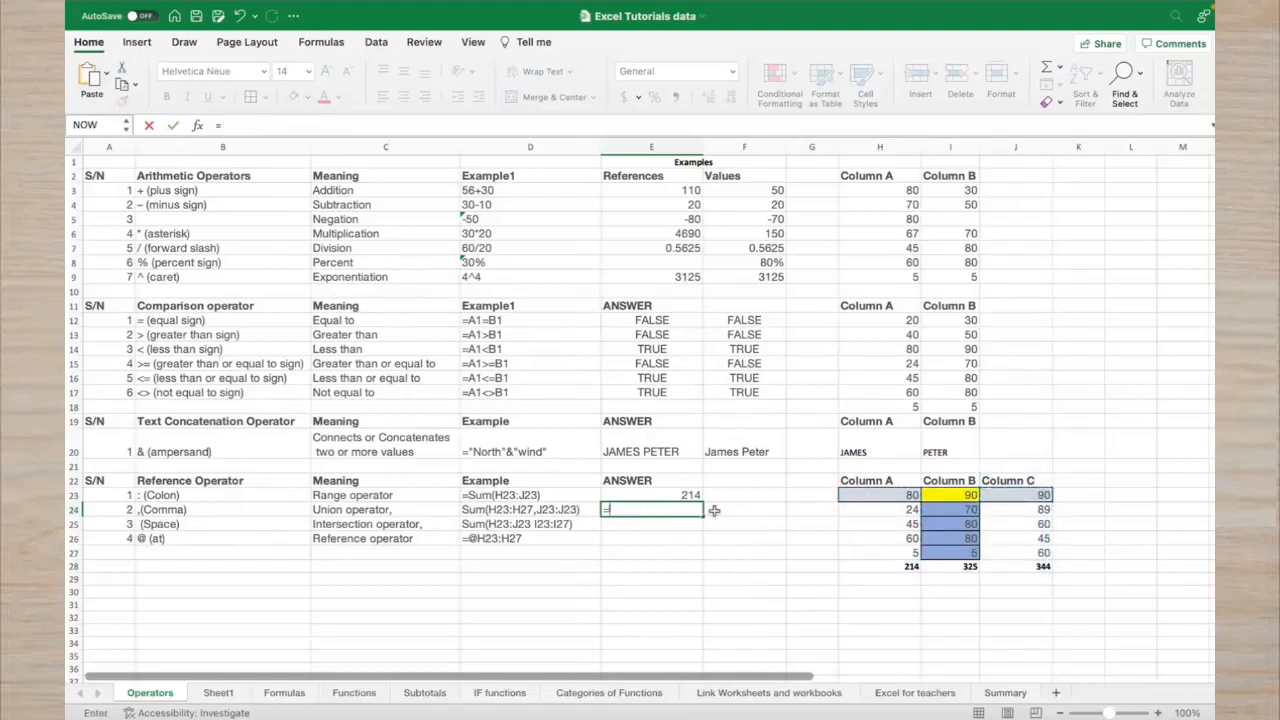
pyautogui.write('su')
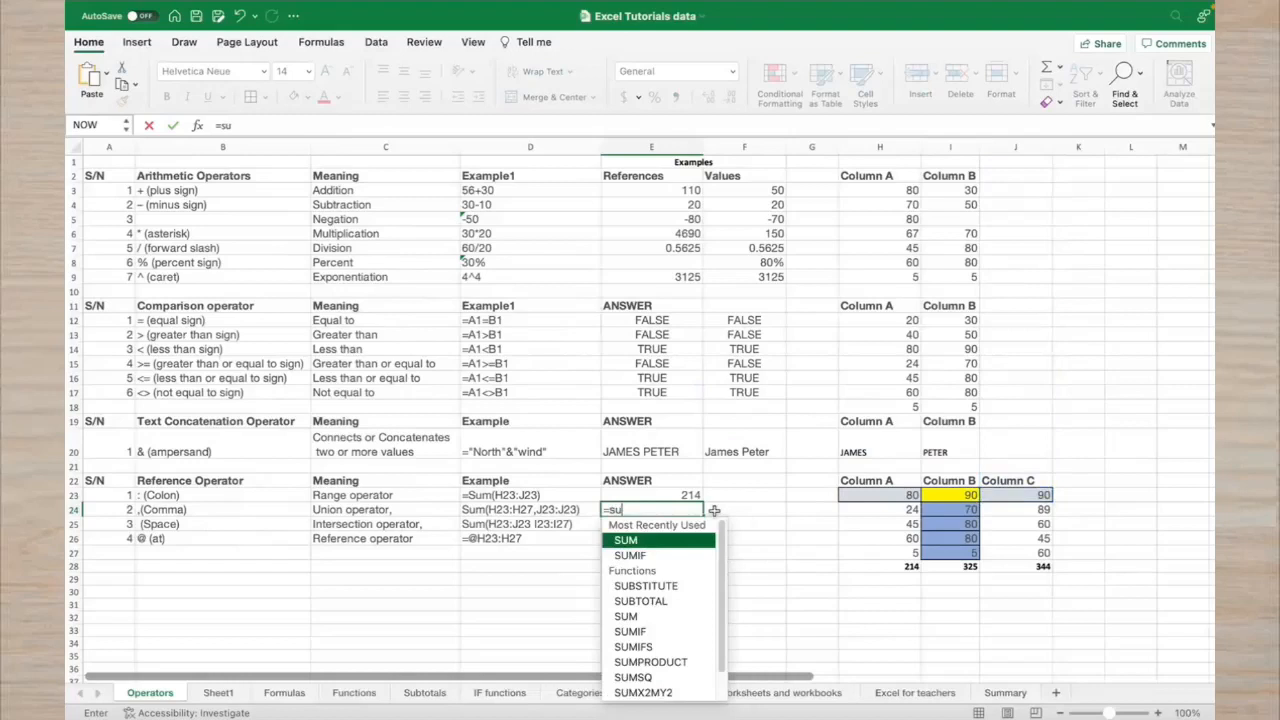
pyautogui.write('m(')
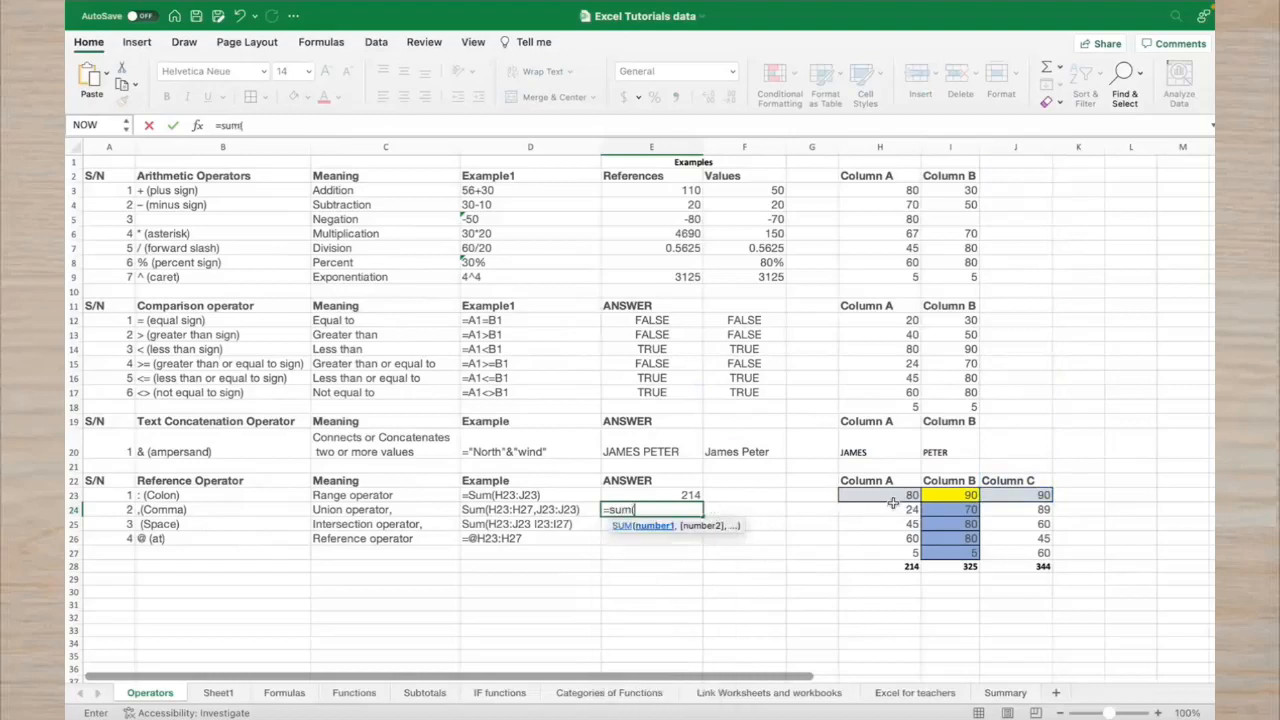
pyautogui.moveTo(896, 497); pyautogui.dragTo(896, 550)
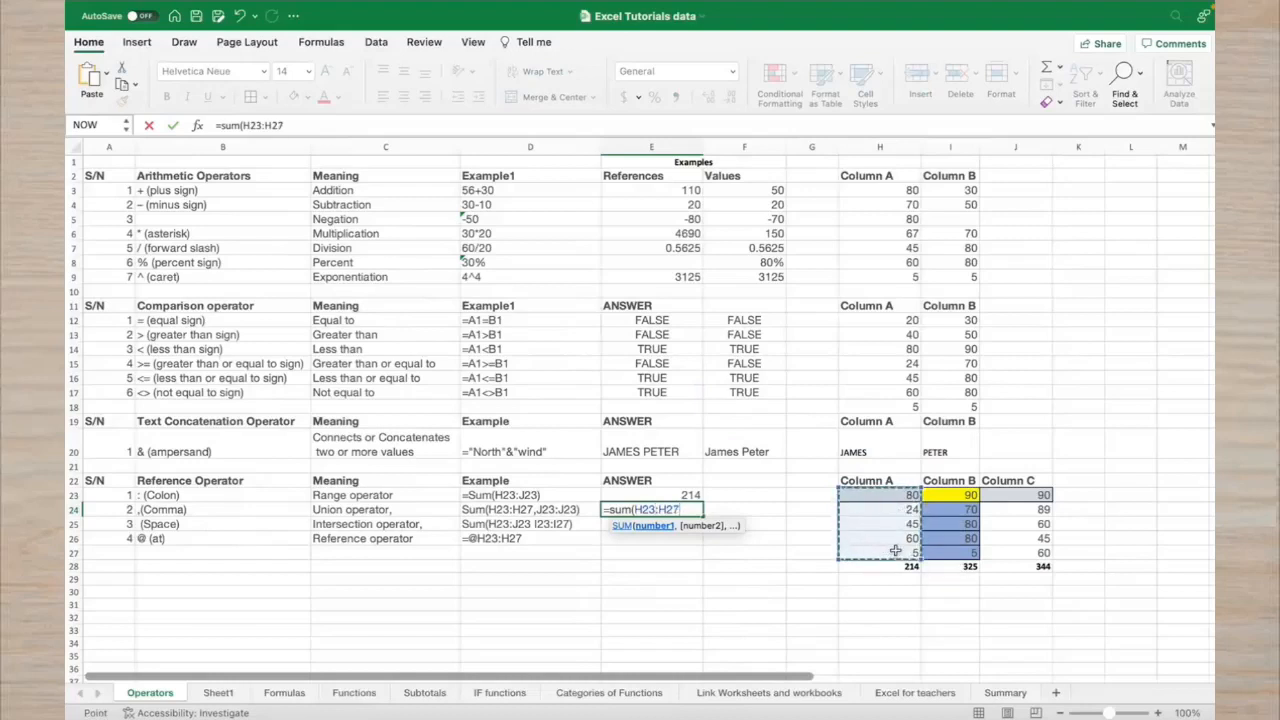
pyautogui.write(',')
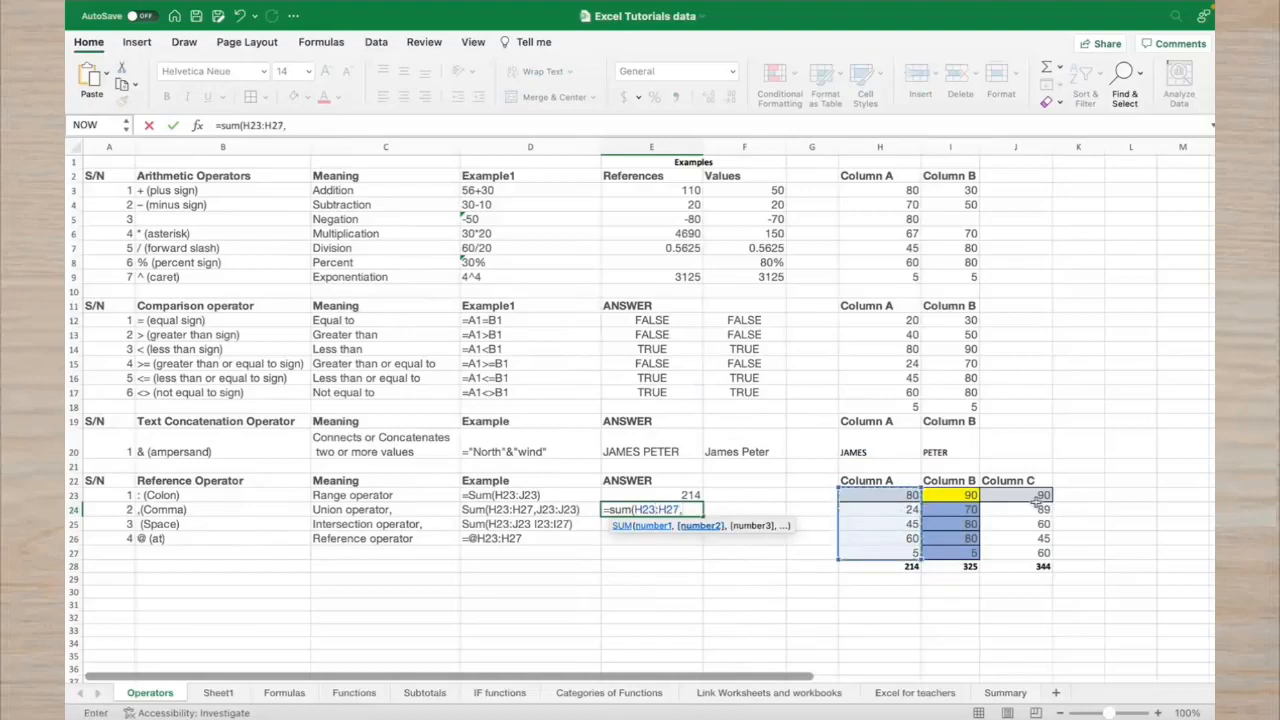
pyautogui.moveTo(1035, 496); pyautogui.dragTo(1038, 548)
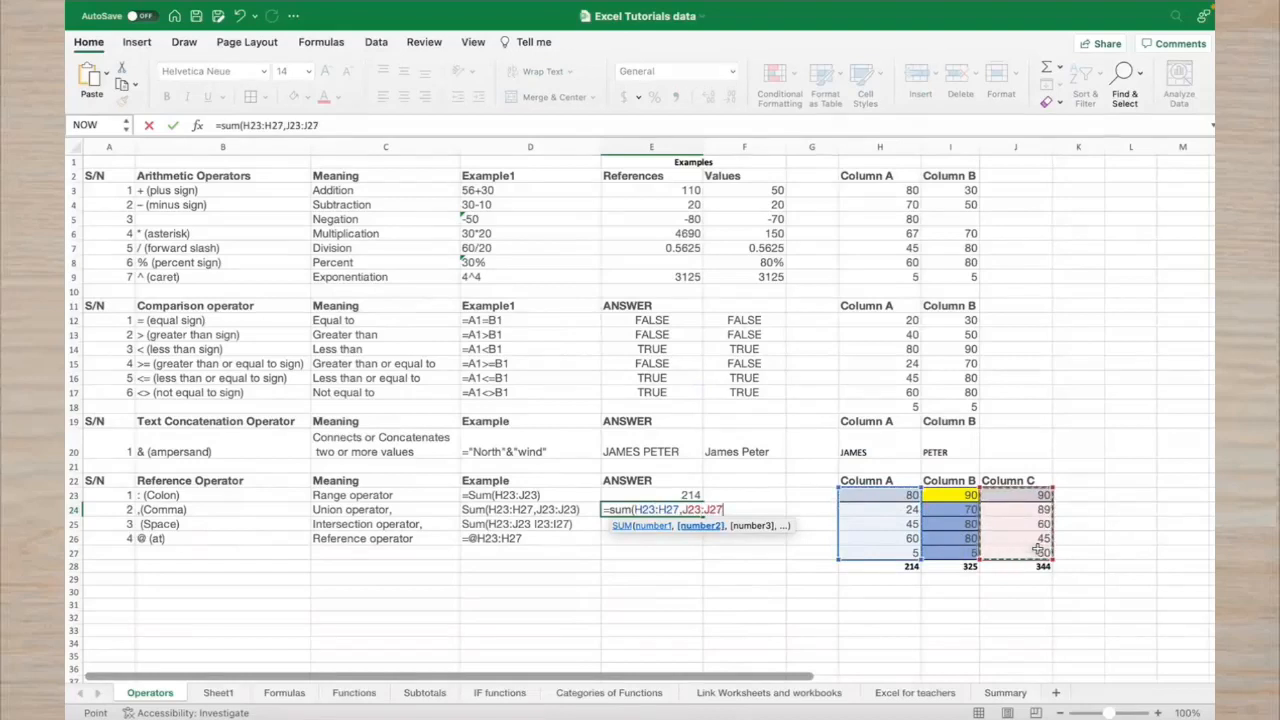
pyautogui.write(')')
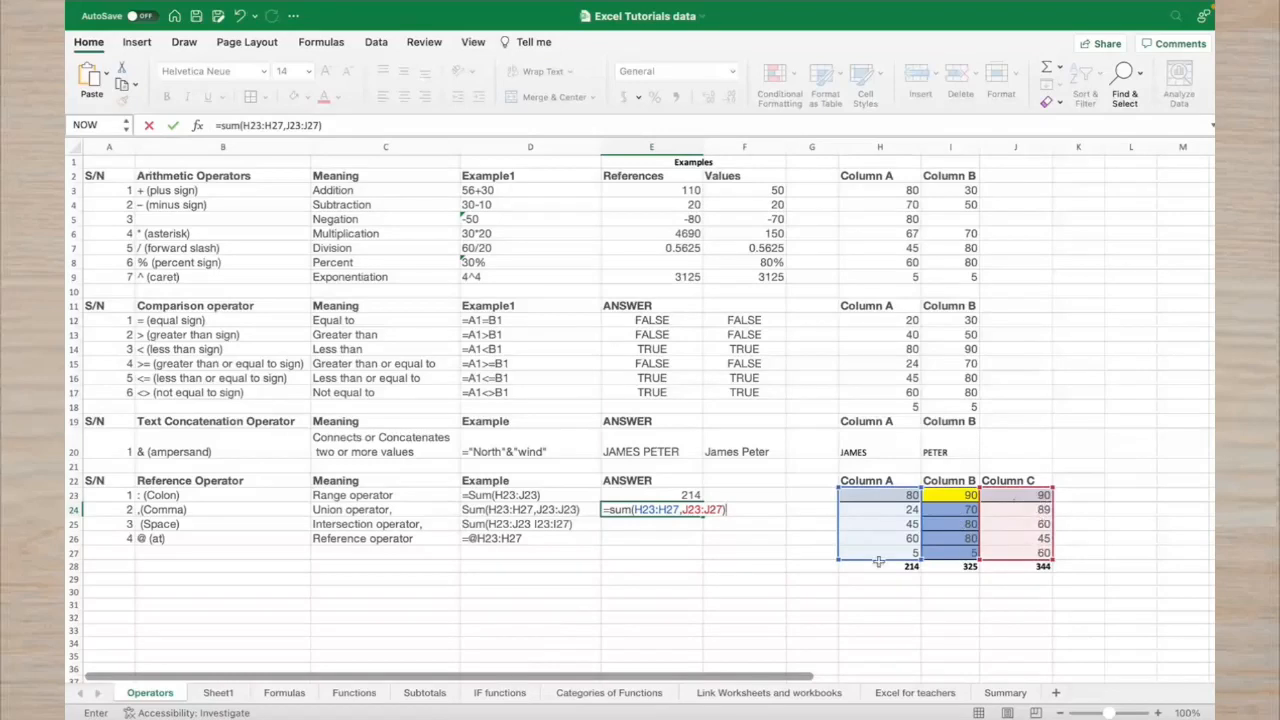
pyautogui.press('Return')
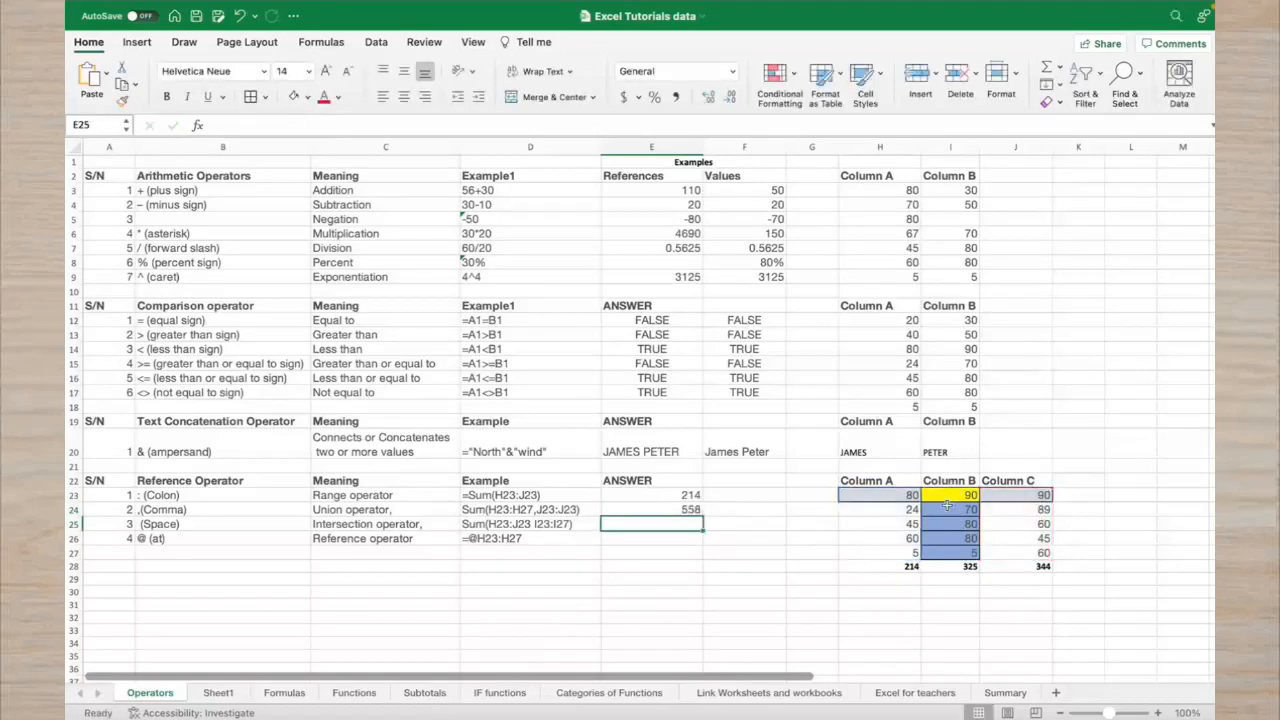
# Check the H28 and J28 totals, highlight H23:J23, then start a formula in E25
pyautogui.click(913, 565)
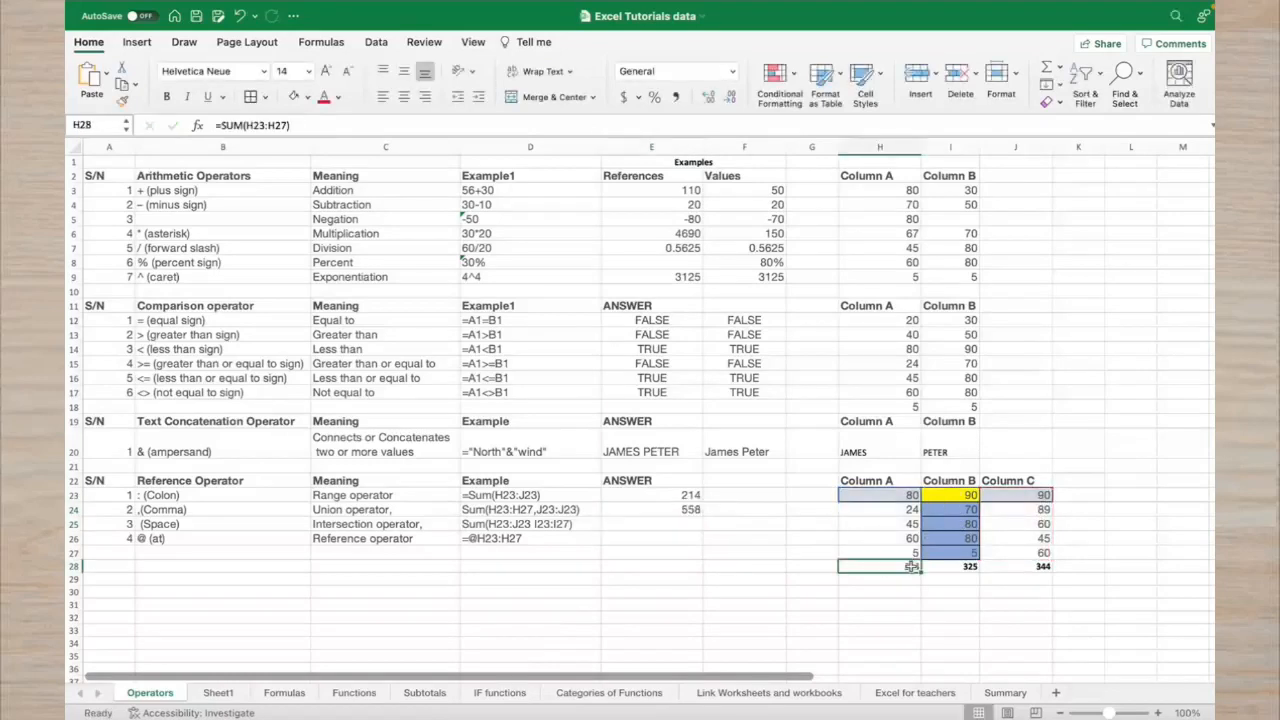
pyautogui.click(991, 565)
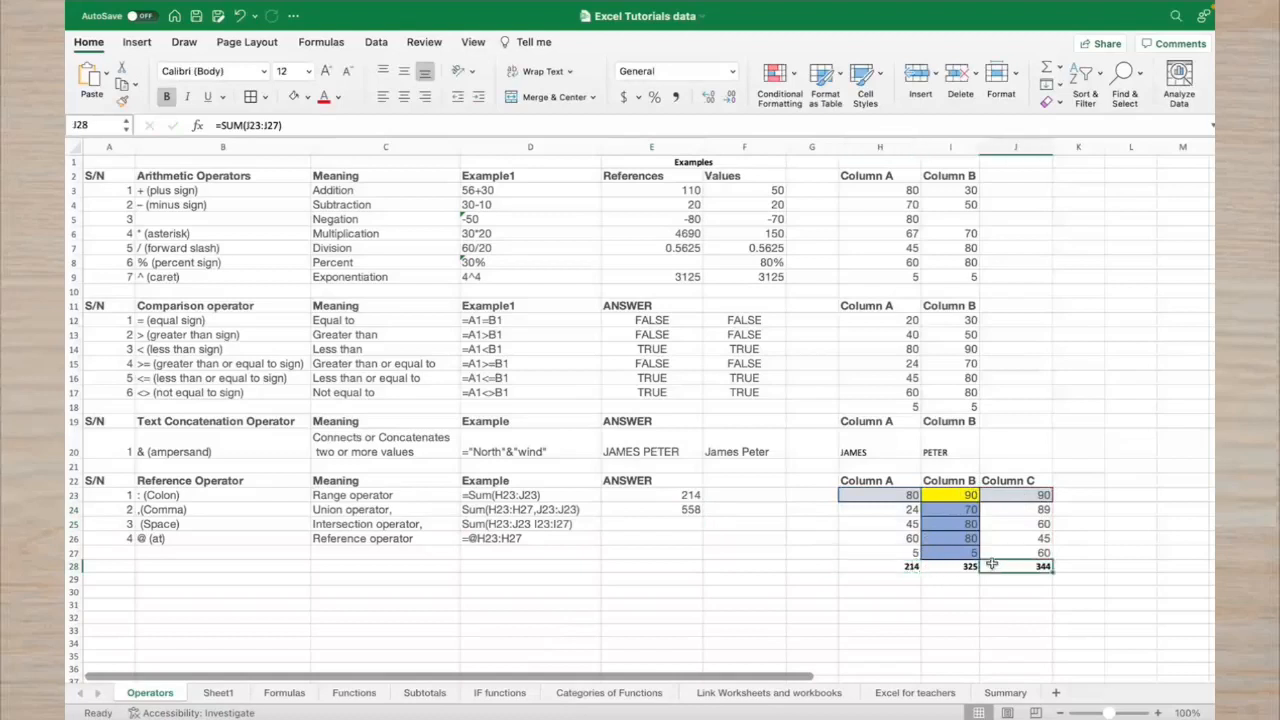
pyautogui.click(659, 524)
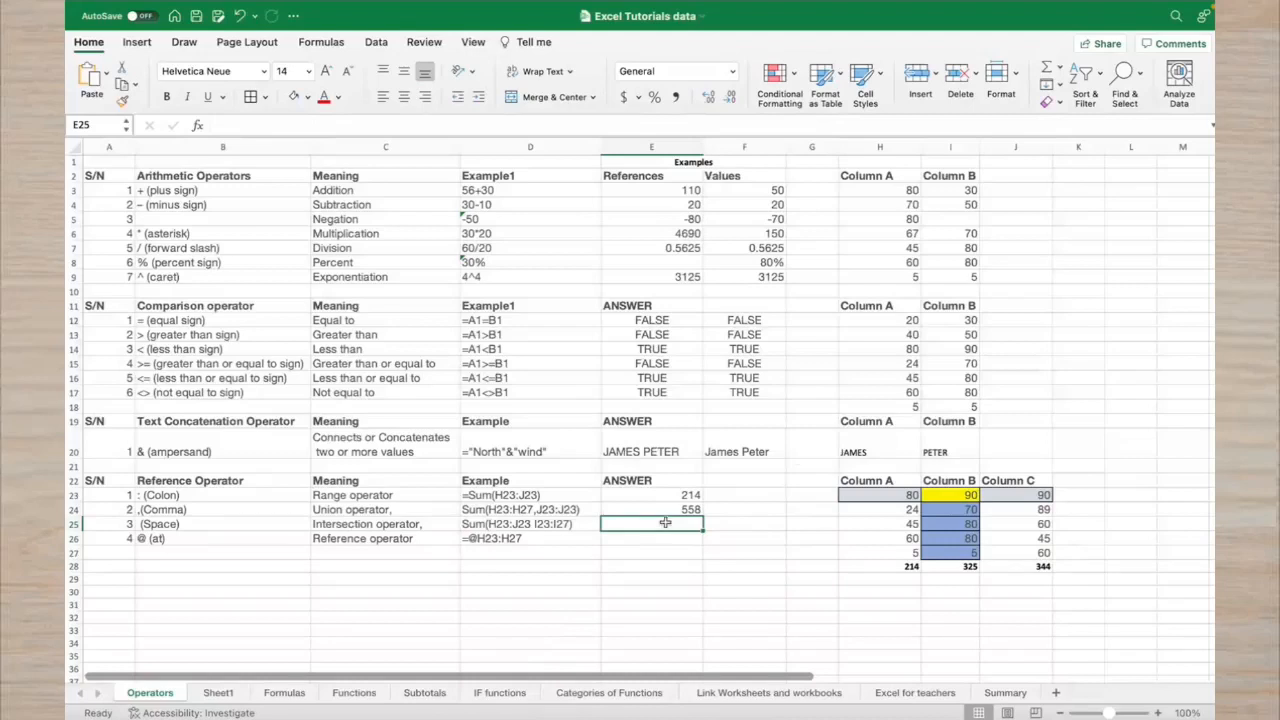
pyautogui.moveTo(866, 496); pyautogui.dragTo(945, 556)
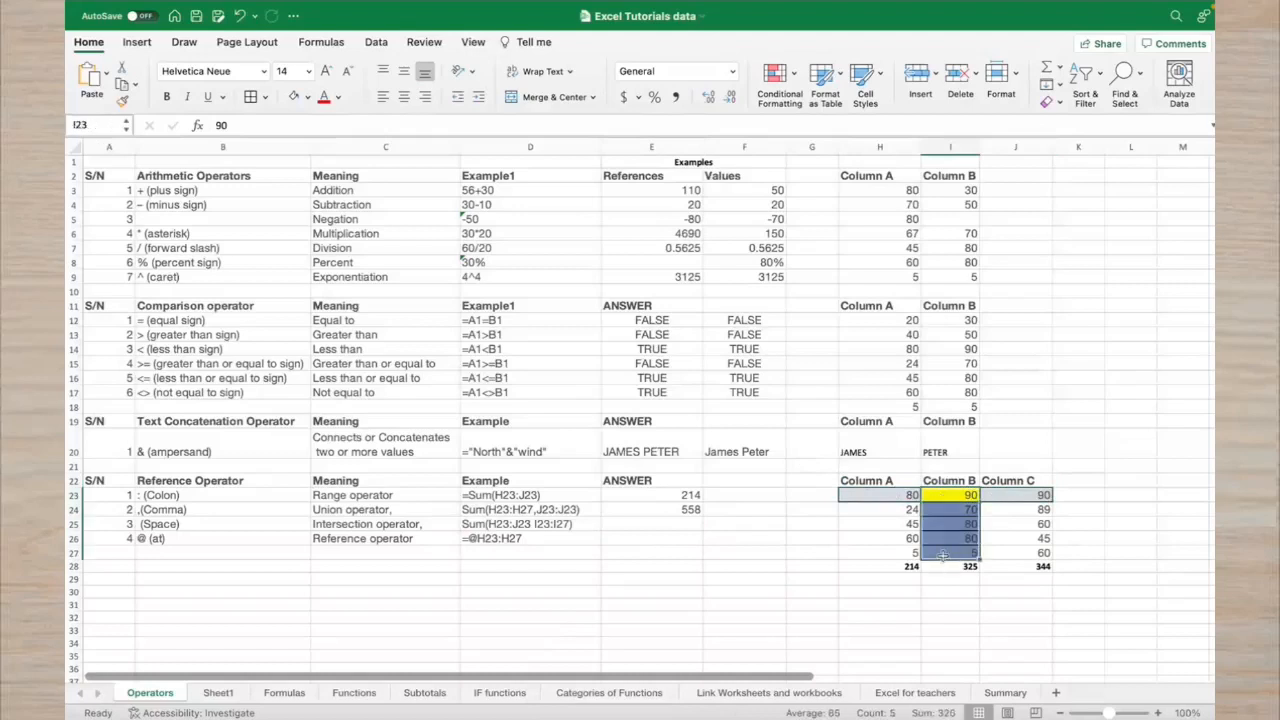
pyautogui.click(653, 528)
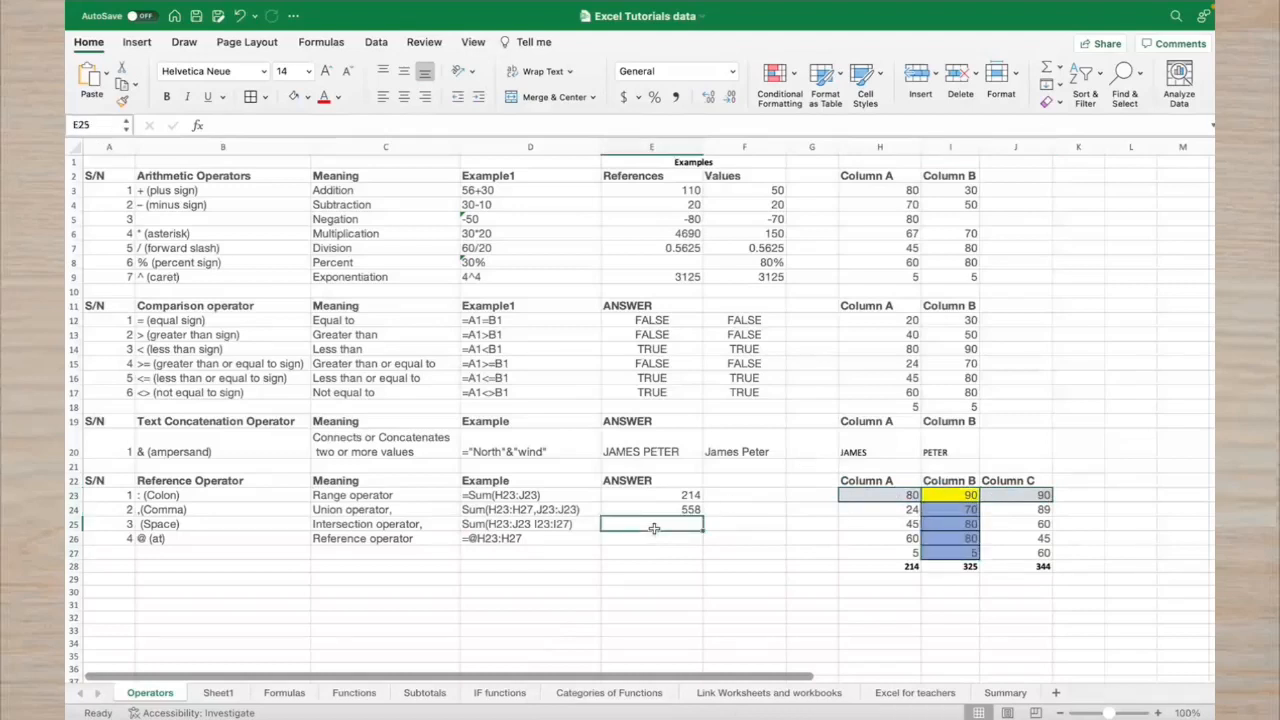
pyautogui.write('=')
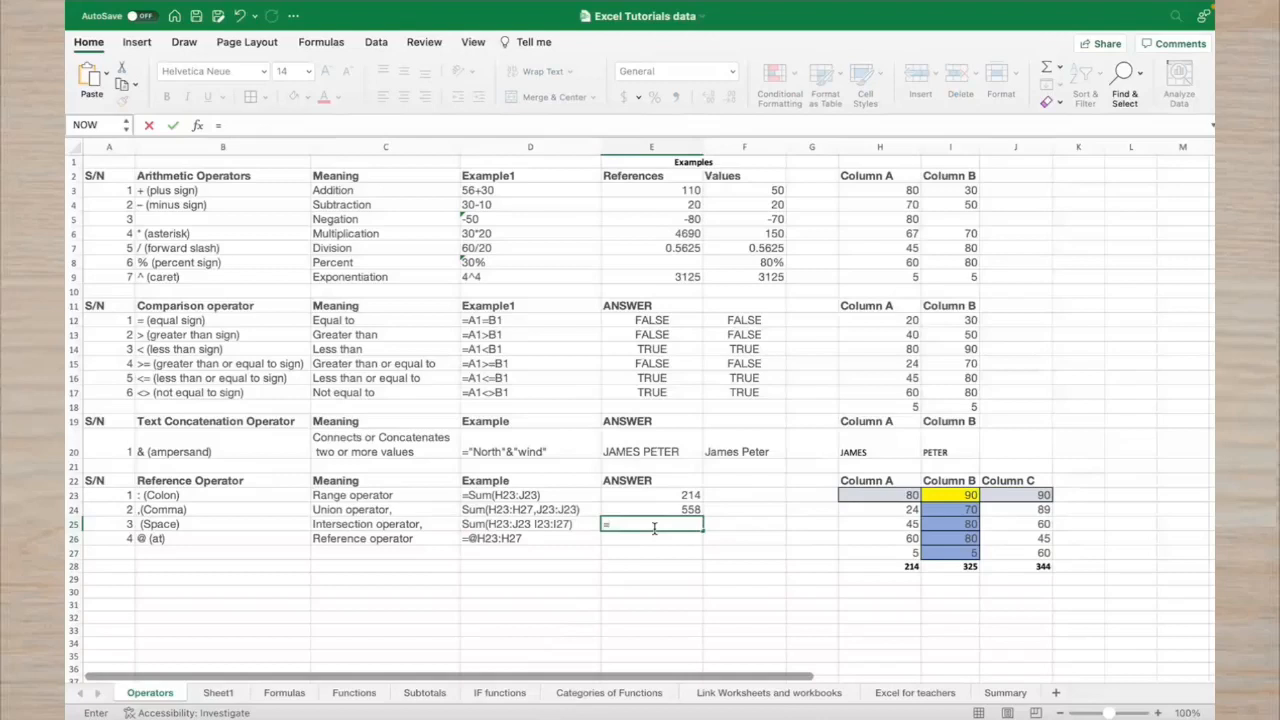
# Complete E25's formula as the intersection of H23:J23 and I23:I27, returning 90
pyautogui.write('(')
pyautogui.moveTo(859, 496); pyautogui.dragTo(998, 497)
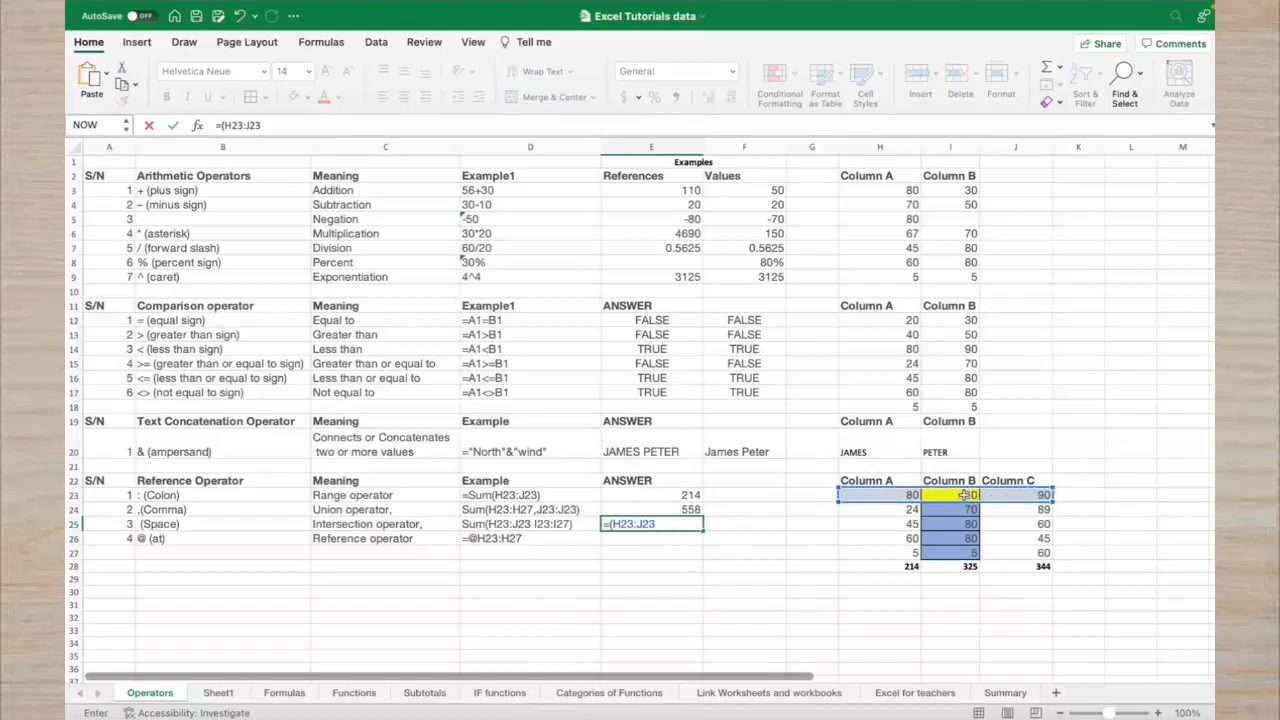
pyautogui.moveTo(965, 495); pyautogui.dragTo(963, 553)
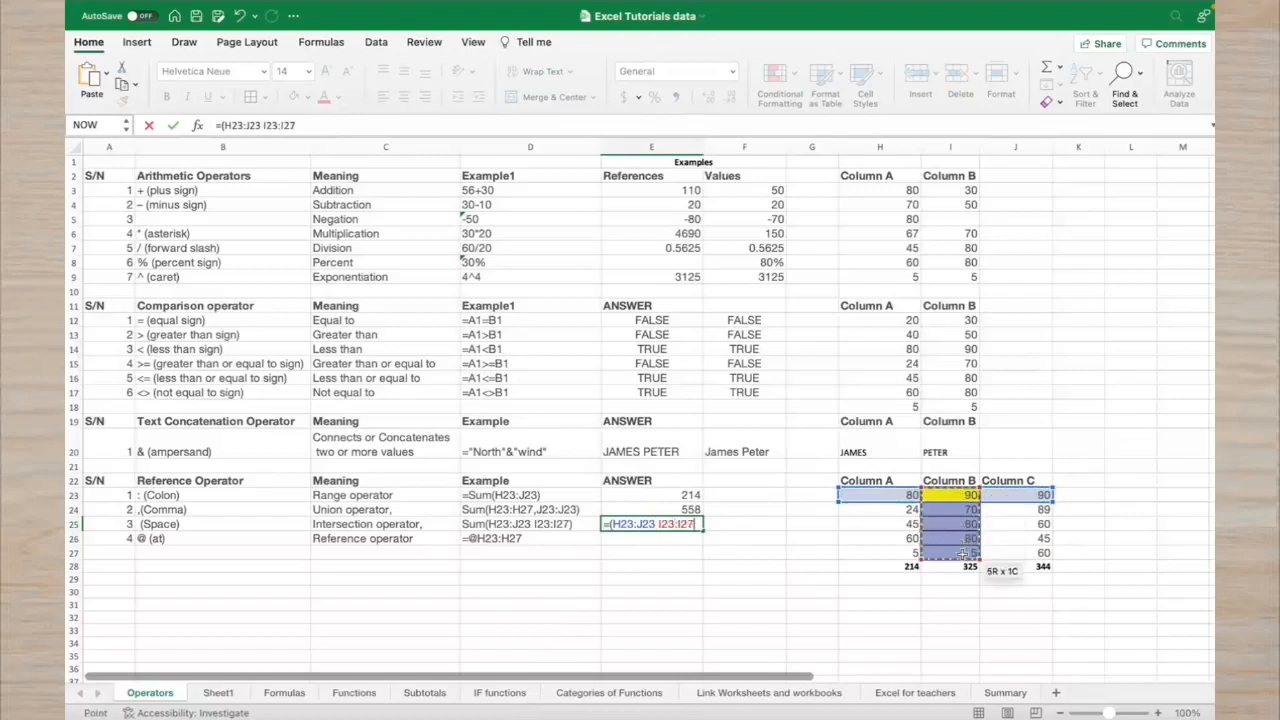
pyautogui.press('Return')
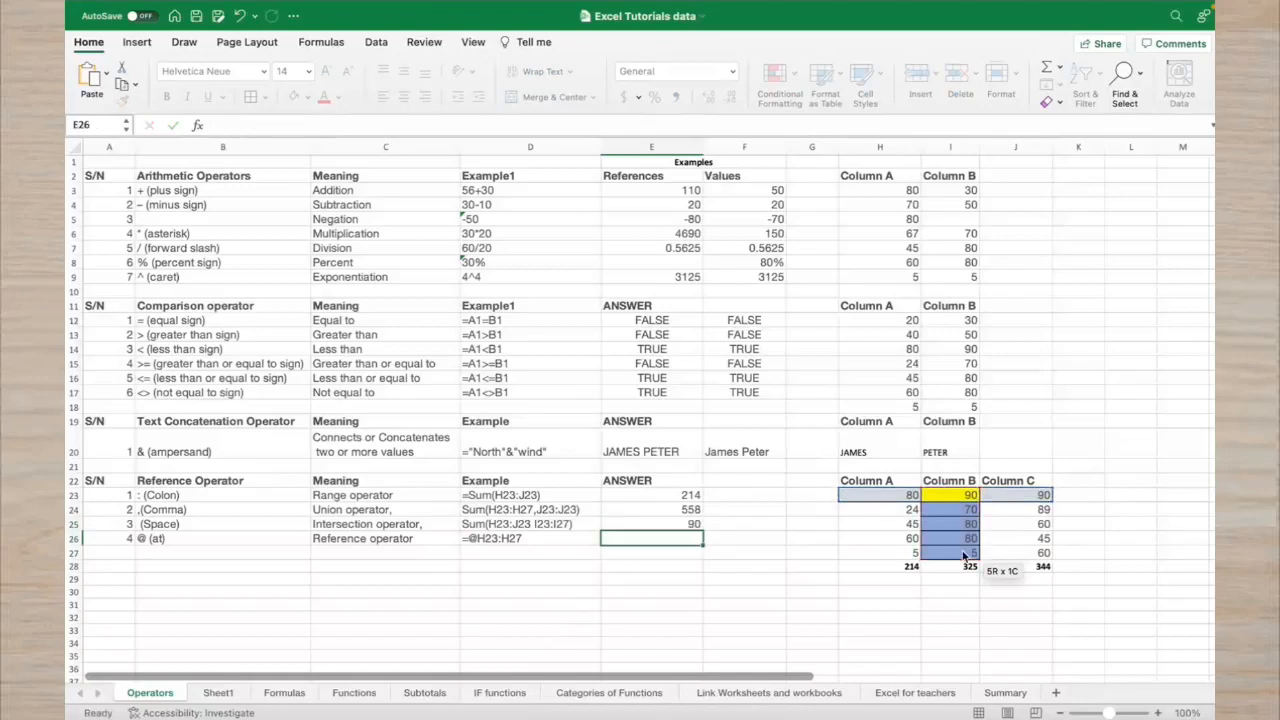
# Delete 'Sum' from the intersection example text in D25
pyautogui.click(490, 524)
pyautogui.doubleClick(488, 524)
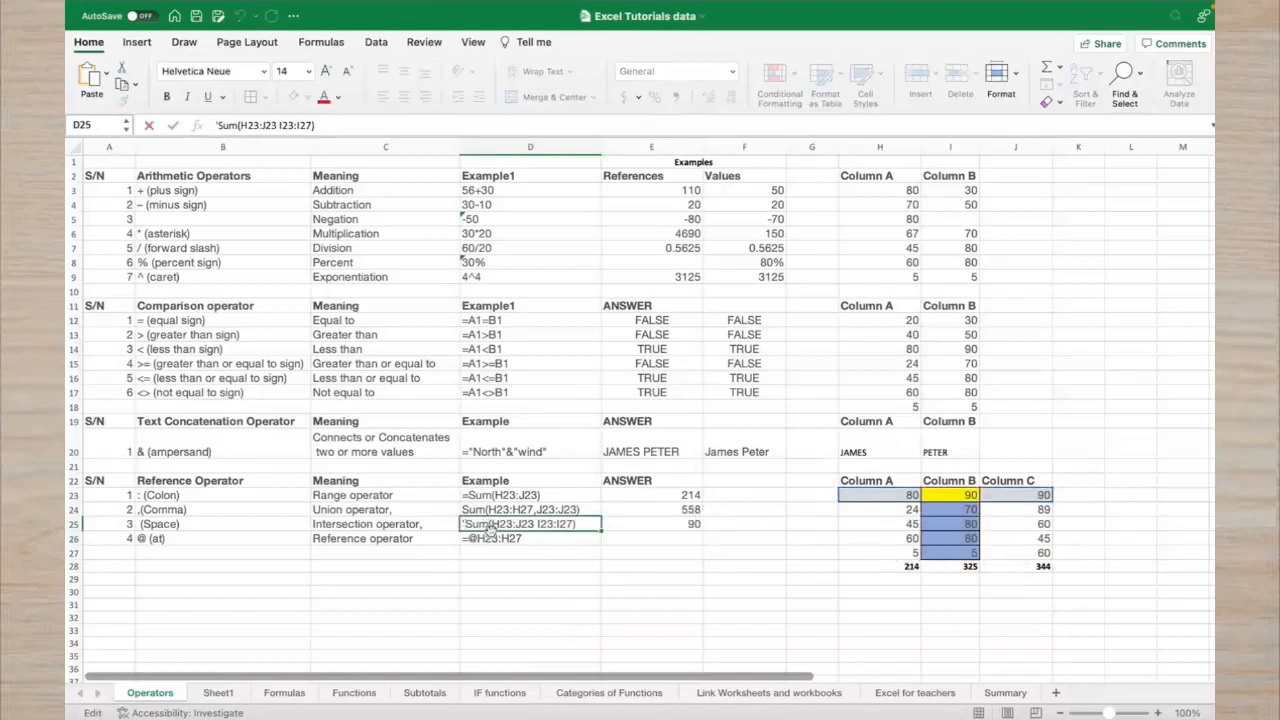
pyautogui.press('BackSpace')
pyautogui.press('BackSpace')
pyautogui.press('BackSpace')
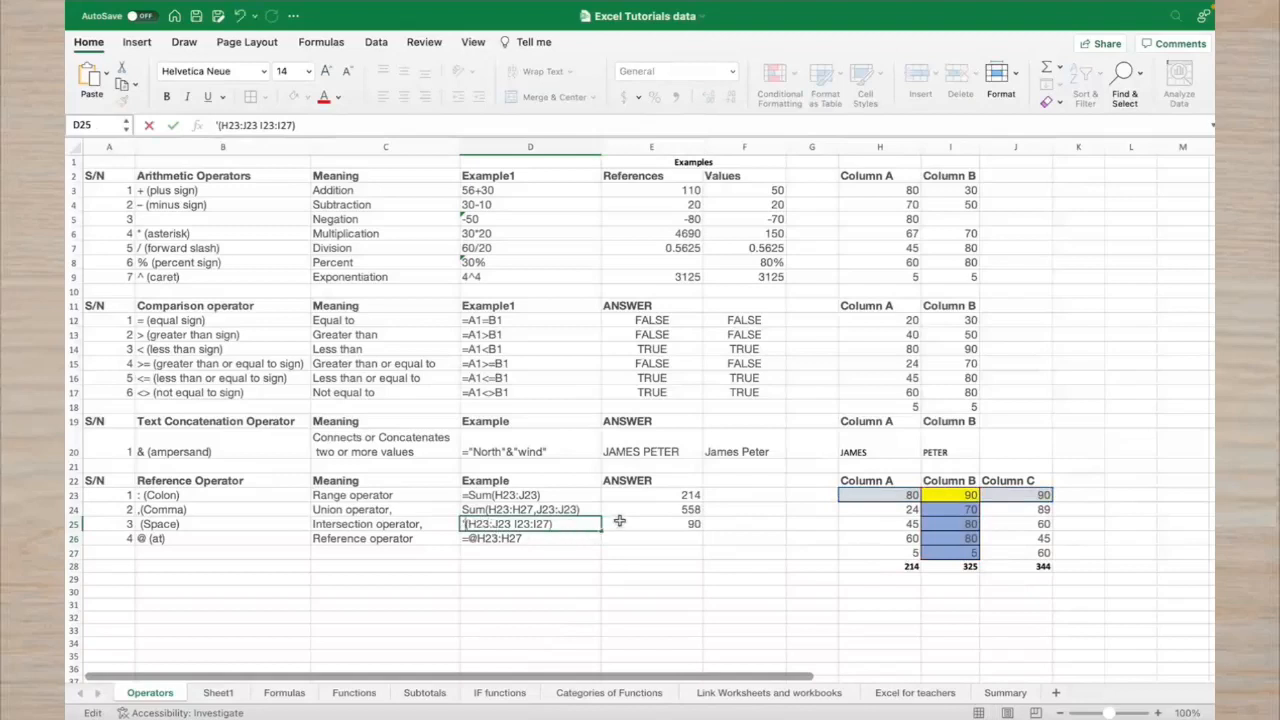
pyautogui.click(620, 521)
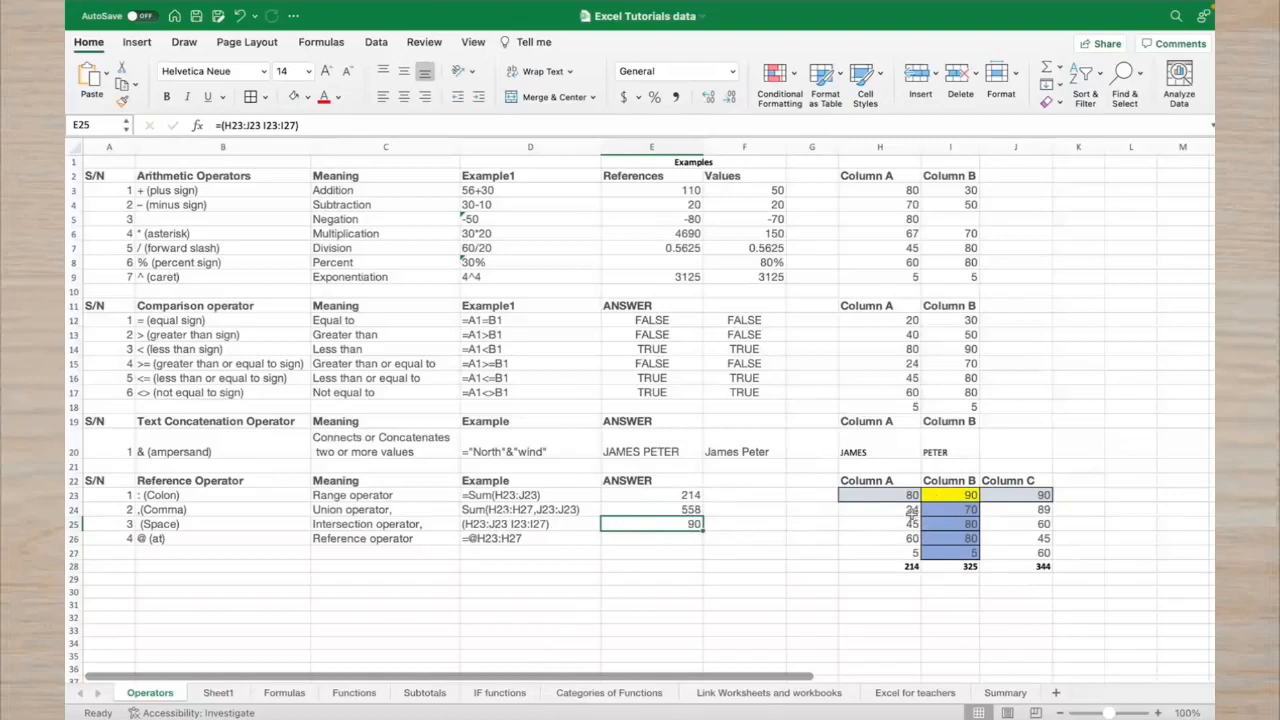
# Review the E23 range formula and the H23:H27 values, then select F24
pyautogui.click(712, 495)
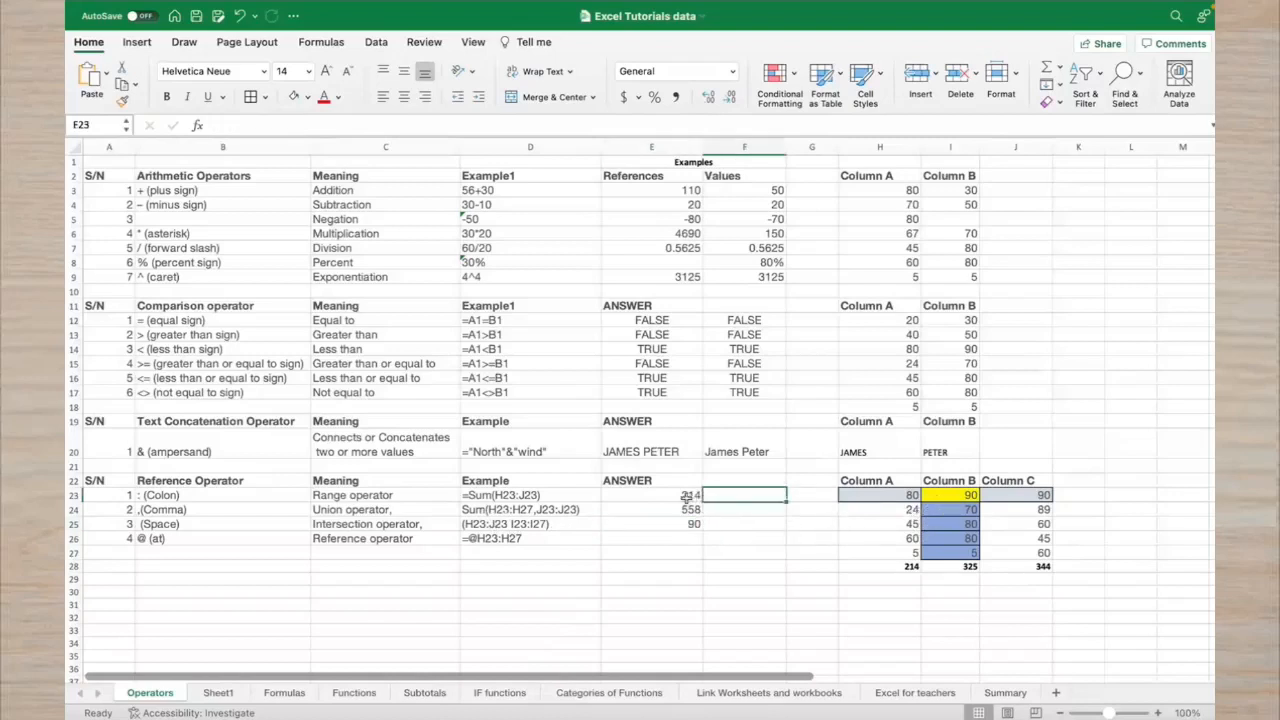
pyautogui.click(688, 495)
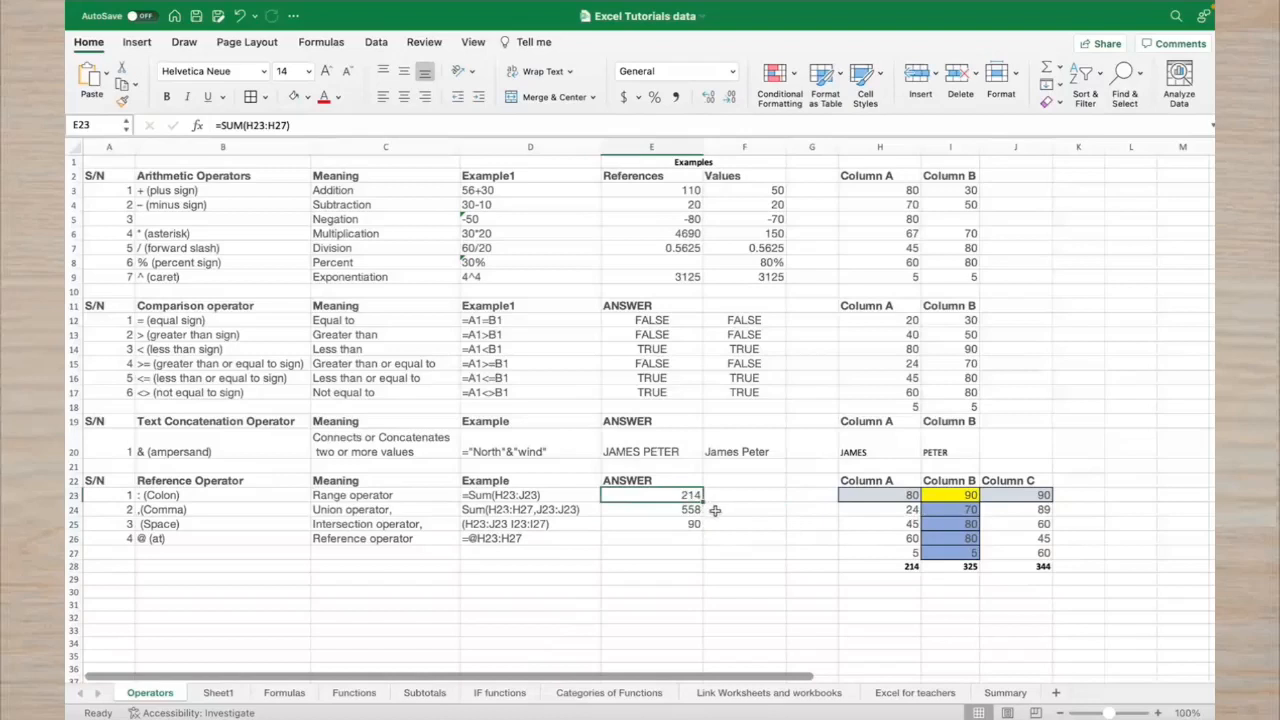
pyautogui.click(715, 510)
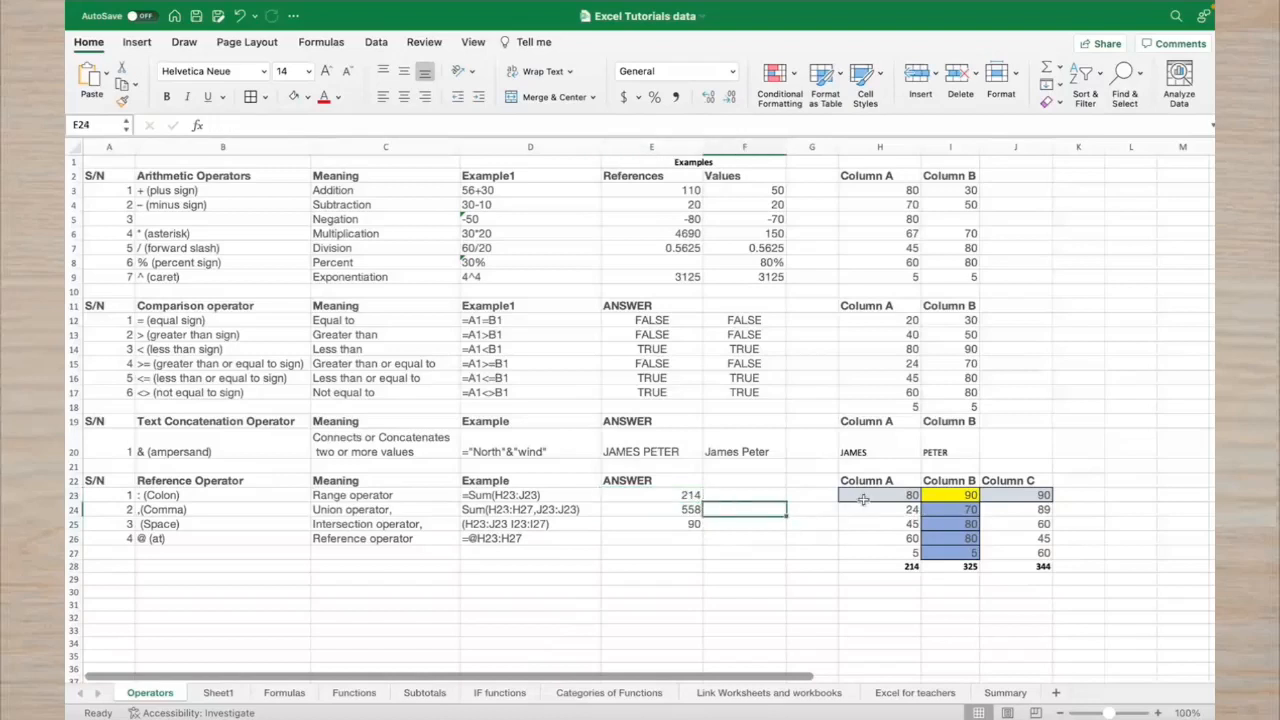
pyautogui.moveTo(862, 500); pyautogui.dragTo(862, 550)
pyautogui.click(713, 508)
# Start a SUM formula in F24 listing cells H23, H24, H26 and H27
pyautogui.write('=')
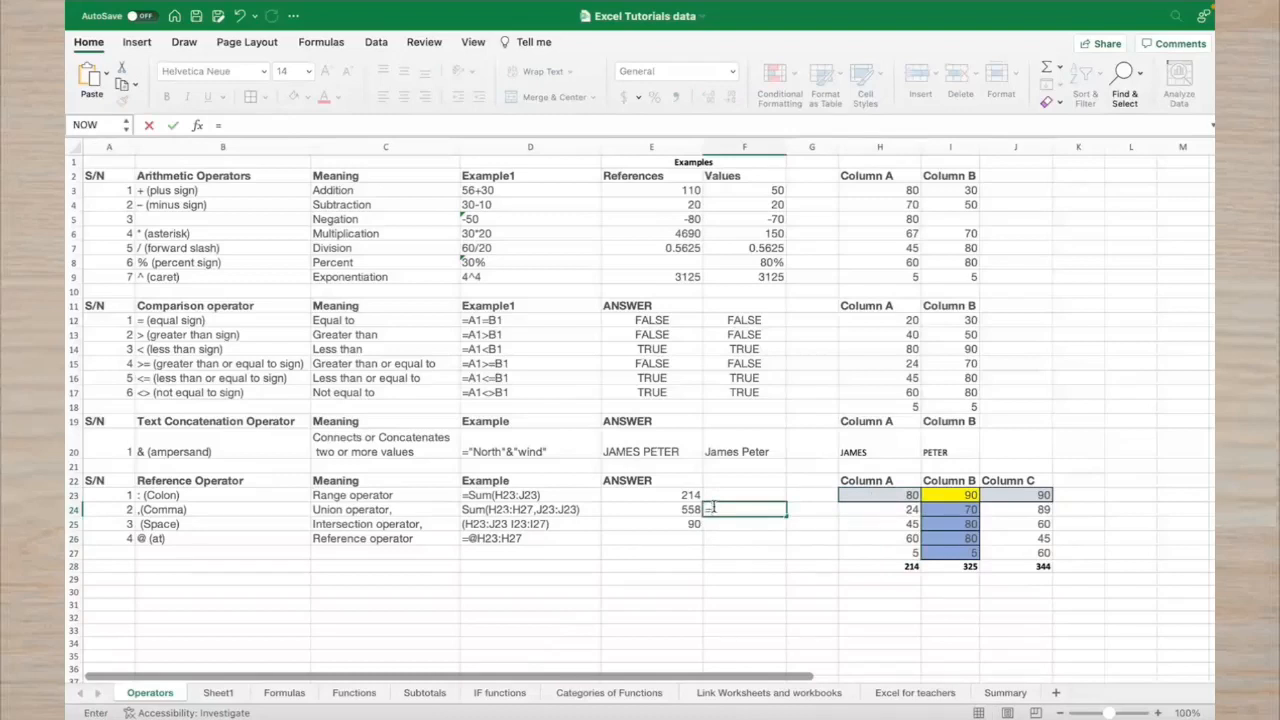
pyautogui.write('Se')
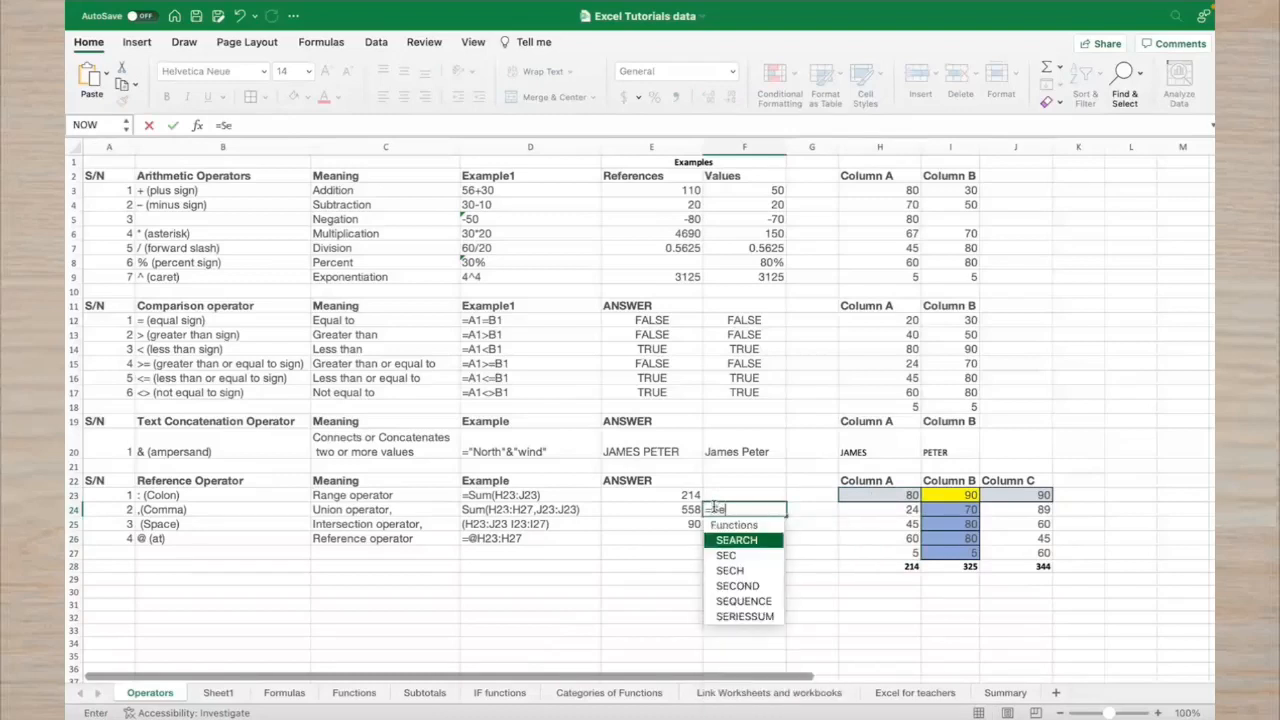
pyautogui.press('BackSpace')
pyautogui.write('um')
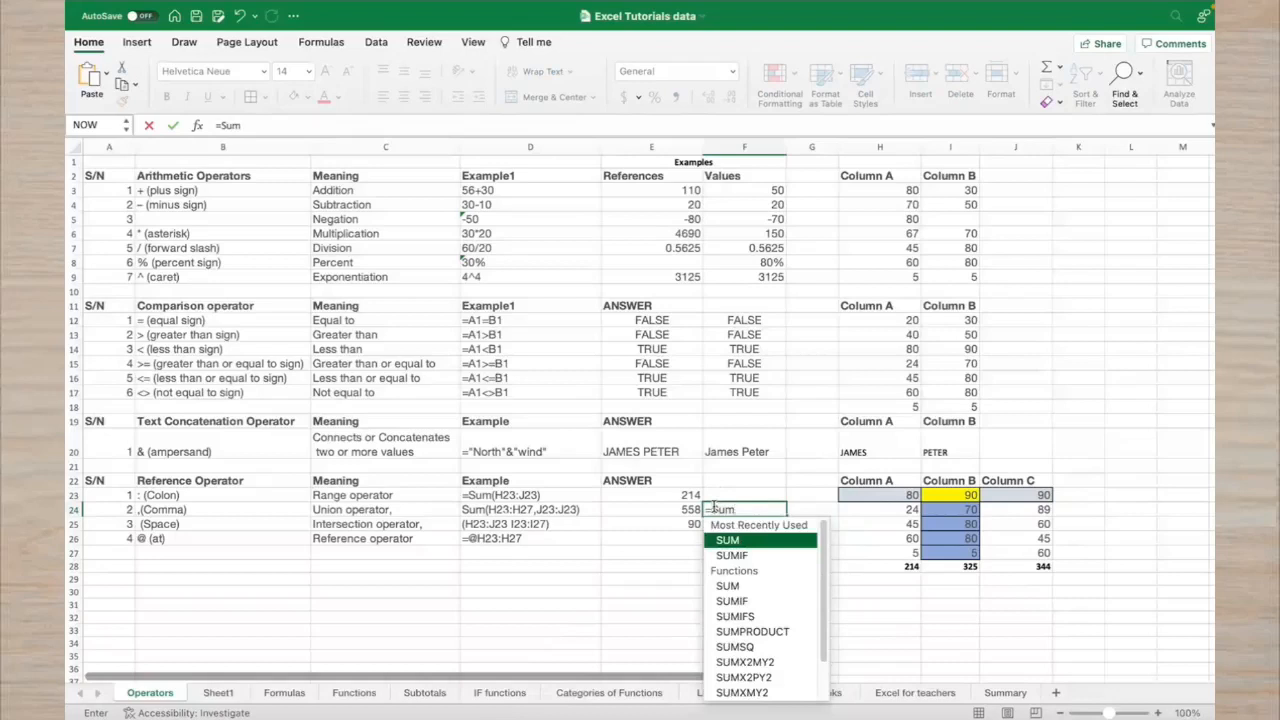
pyautogui.write('(')
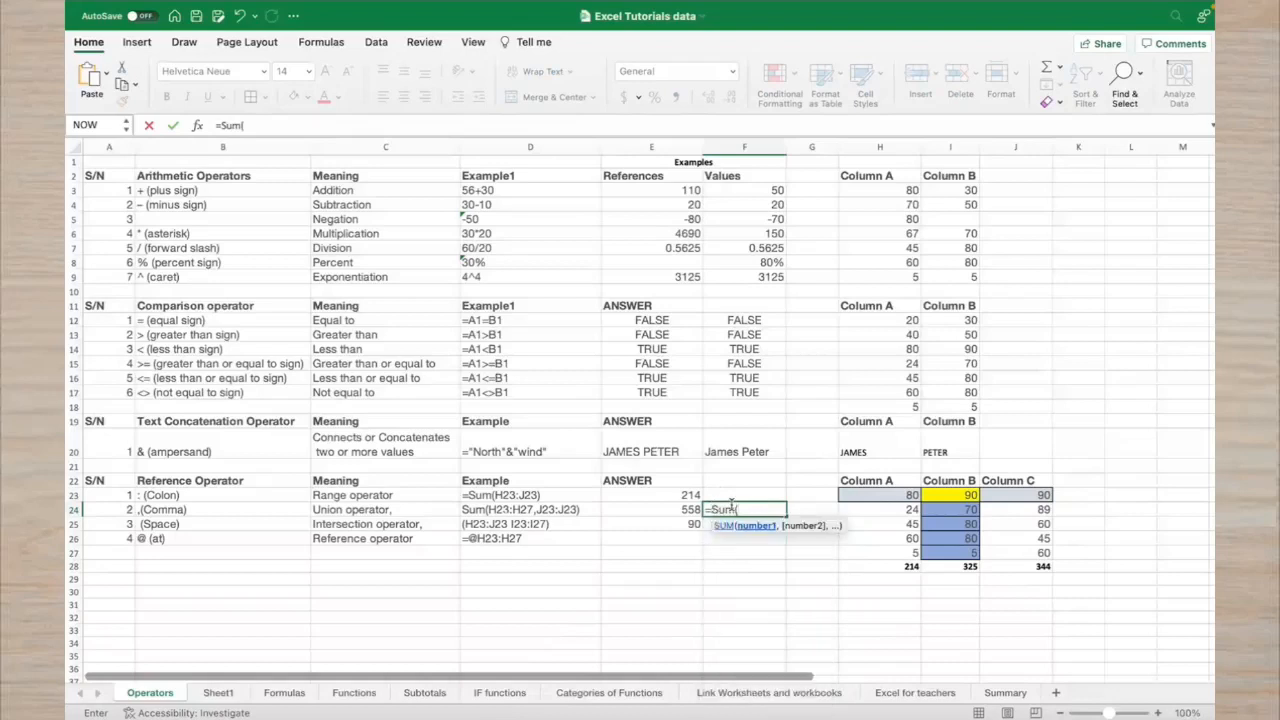
pyautogui.click(875, 498)
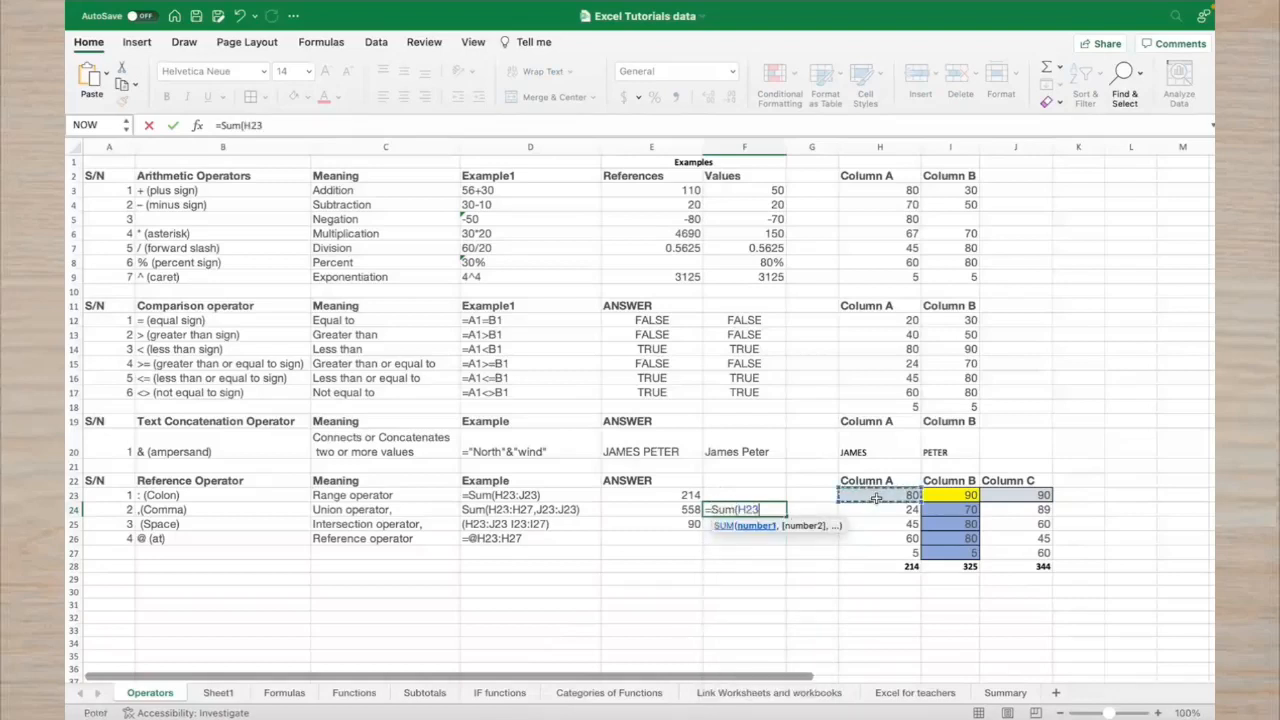
pyautogui.write(',')
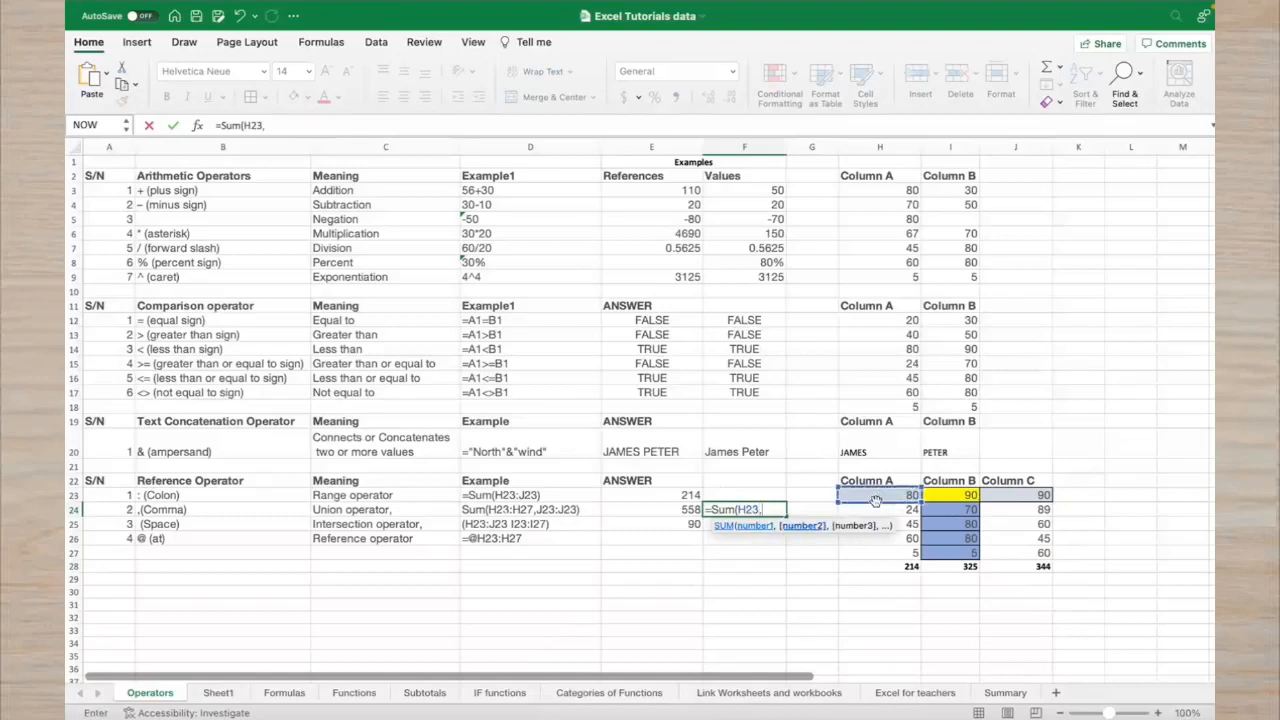
pyautogui.click(873, 508)
pyautogui.write(',')
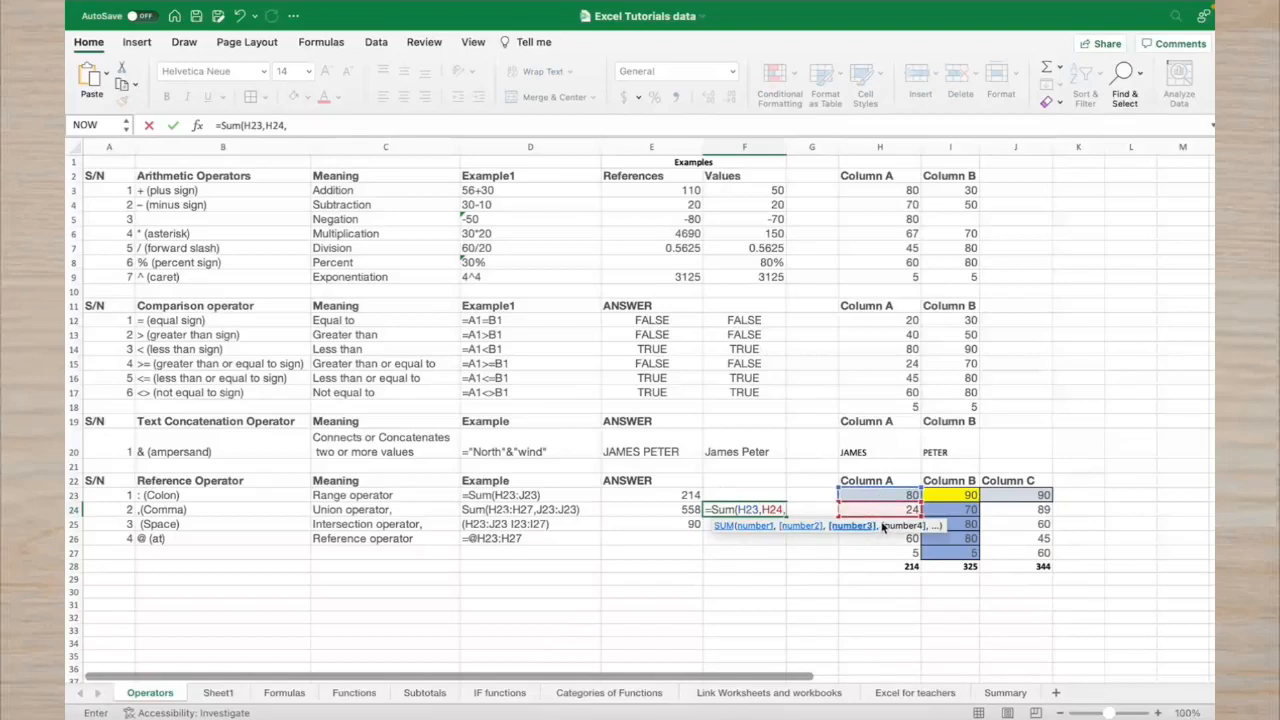
pyautogui.click(879, 540)
pyautogui.write(',')
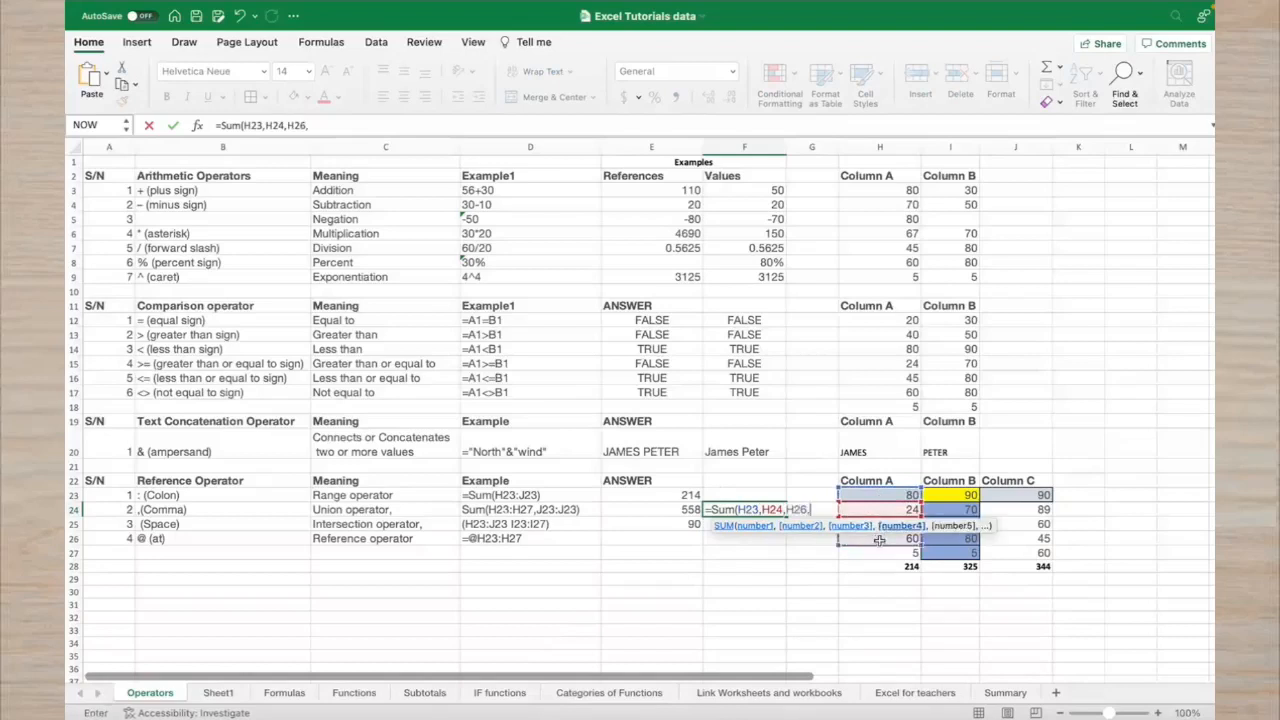
pyautogui.click(892, 554)
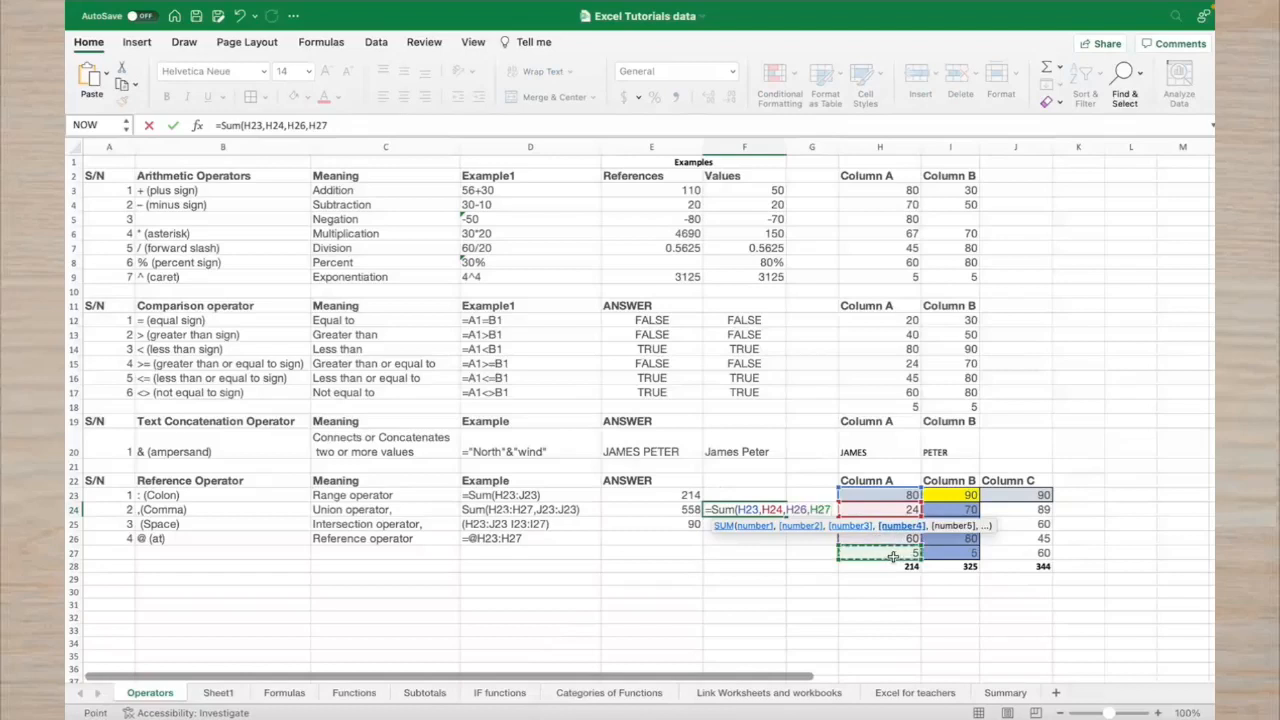
pyautogui.write(',')
# Add J23 and J24 to the F24 SUM and commit it, giving 348
pyautogui.click(1028, 496)
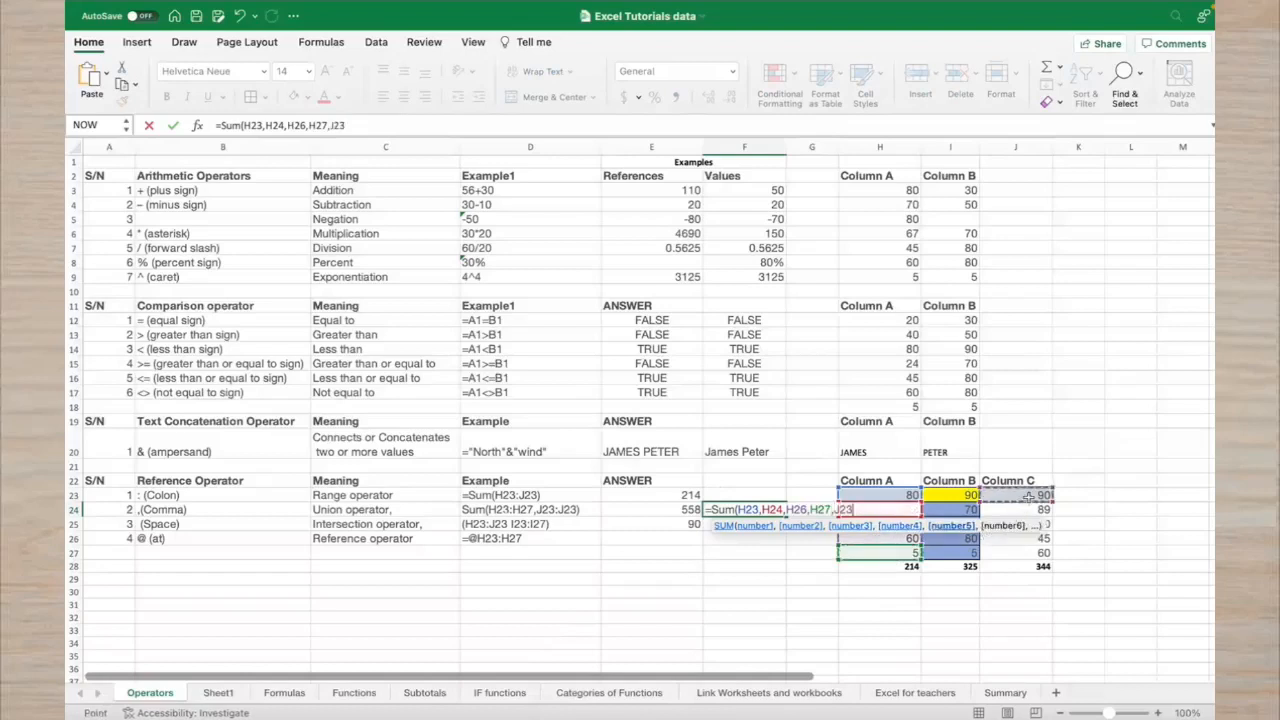
pyautogui.write(',')
pyautogui.click(1023, 508)
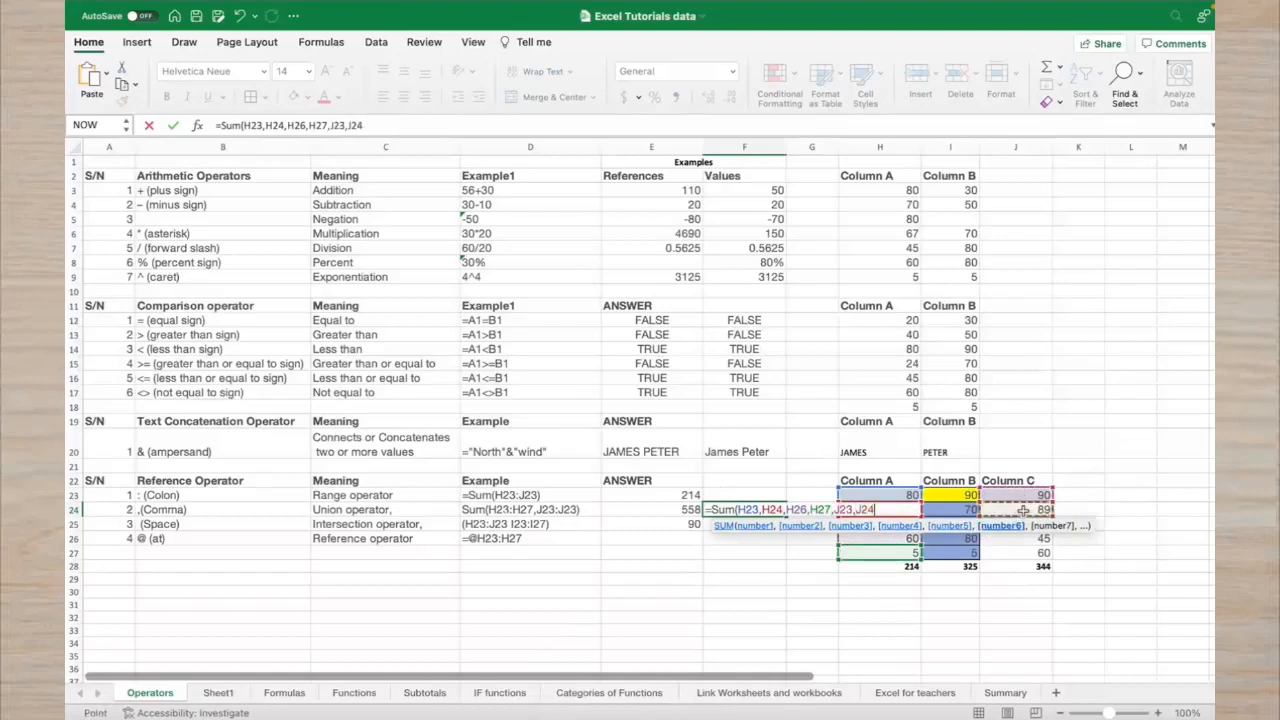
pyautogui.write(',')
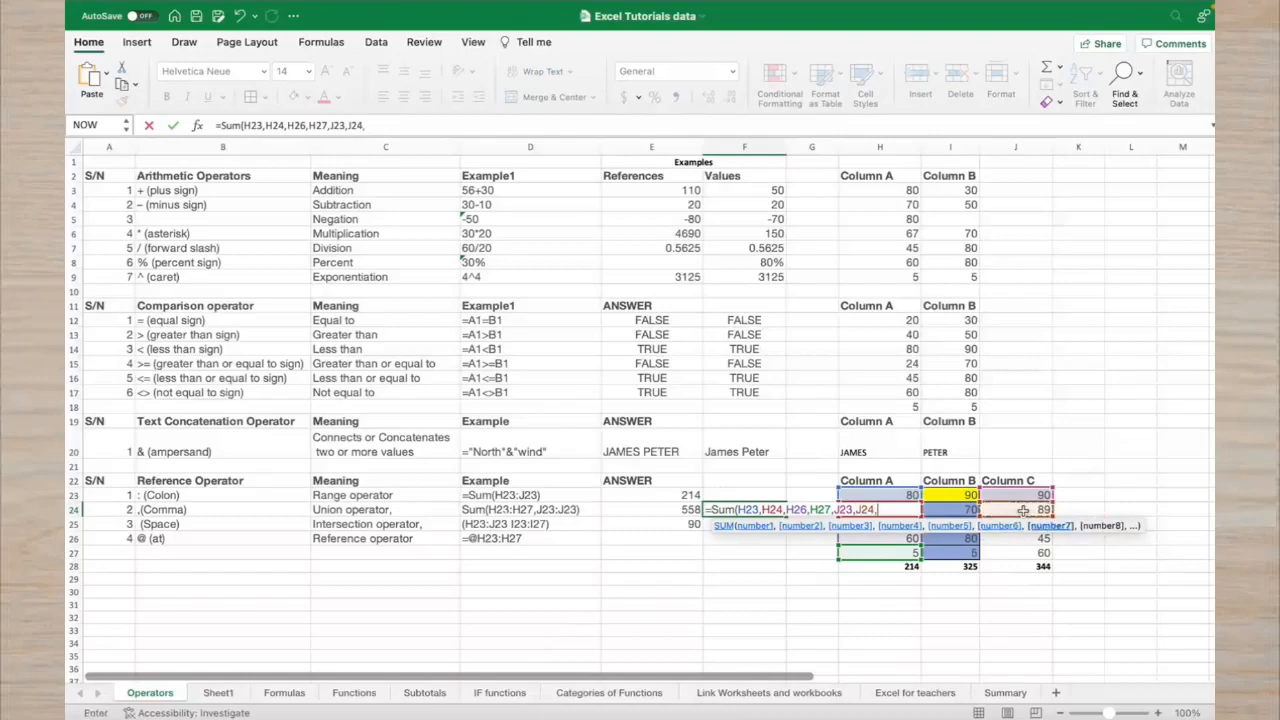
pyautogui.press('Return')
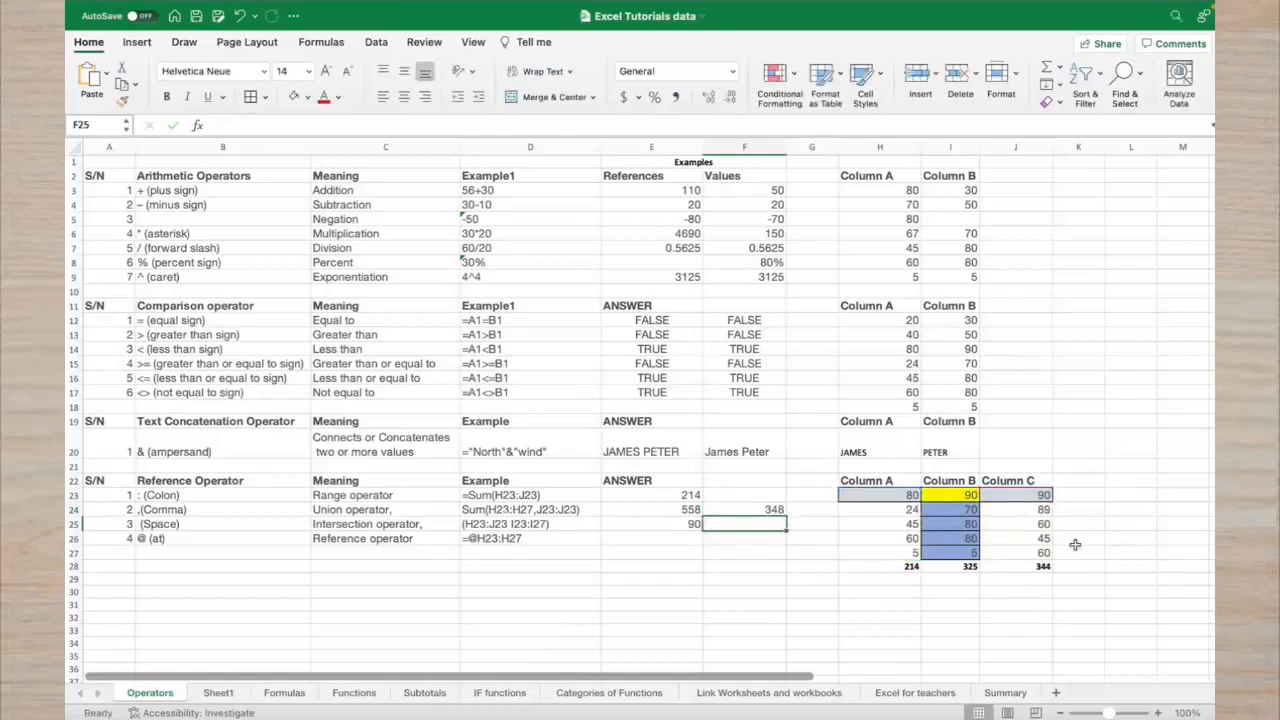
pyautogui.click(778, 508)
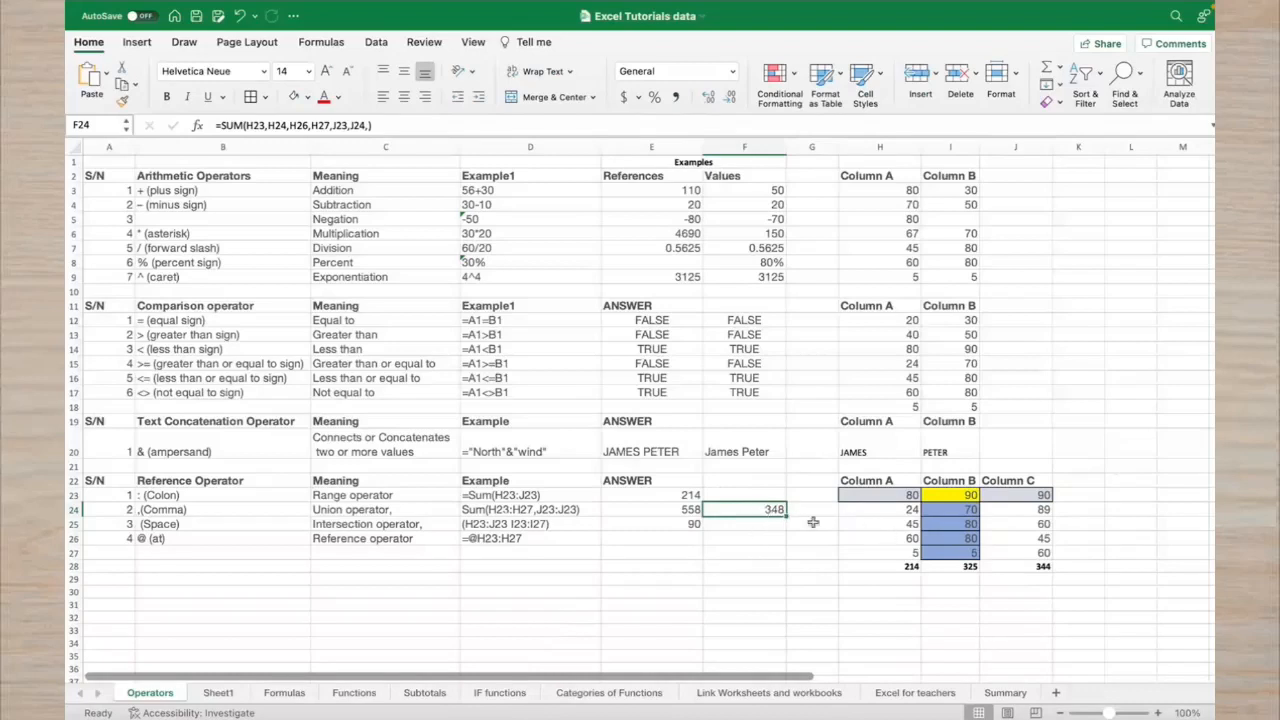
pyautogui.click(689, 512)
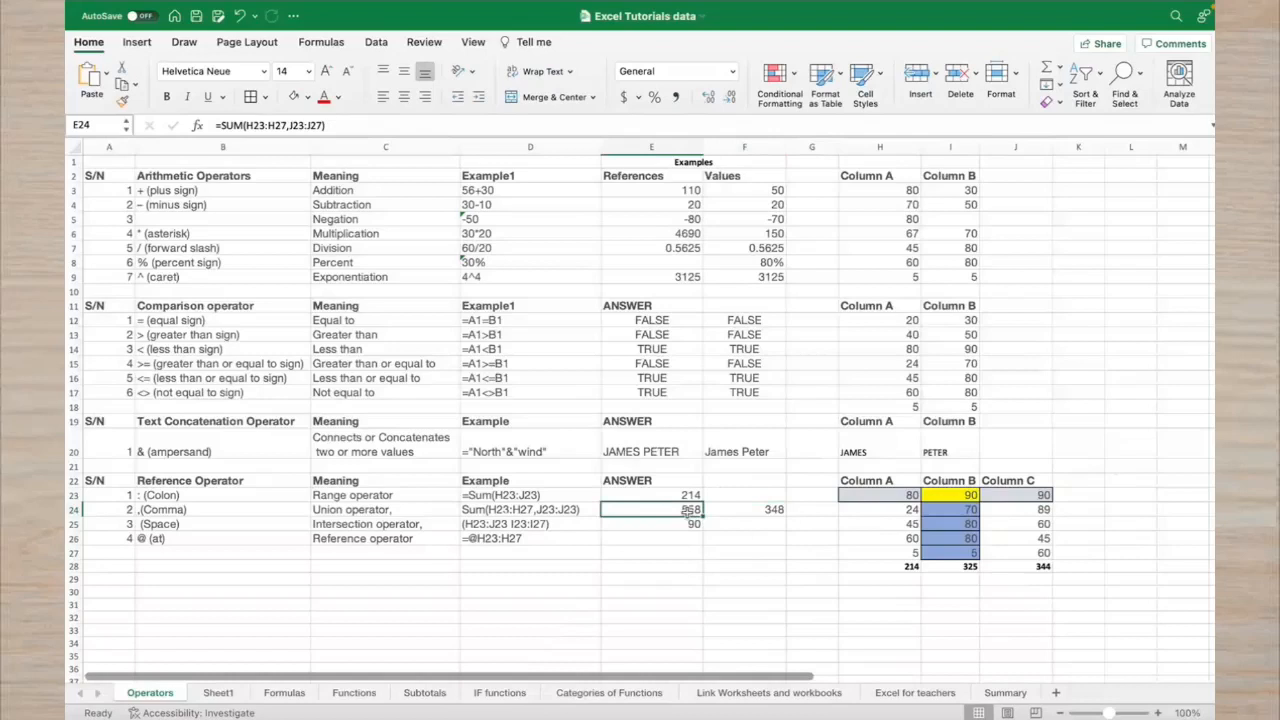